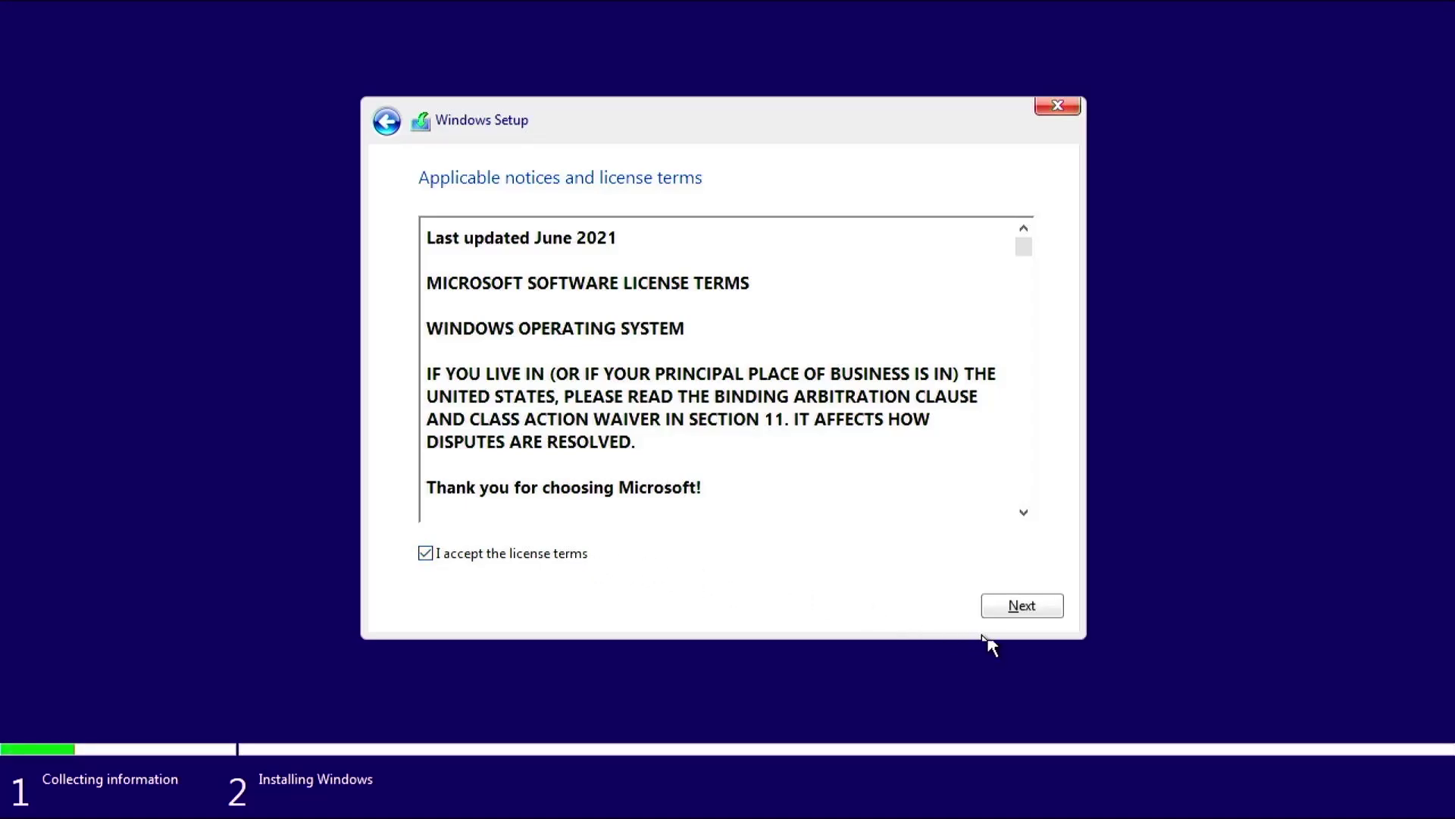
Custom-install Windows 11 onto Drive 1 Unallocated Space, then highlight Windows 10 in the boot menu.
click(1015, 611)
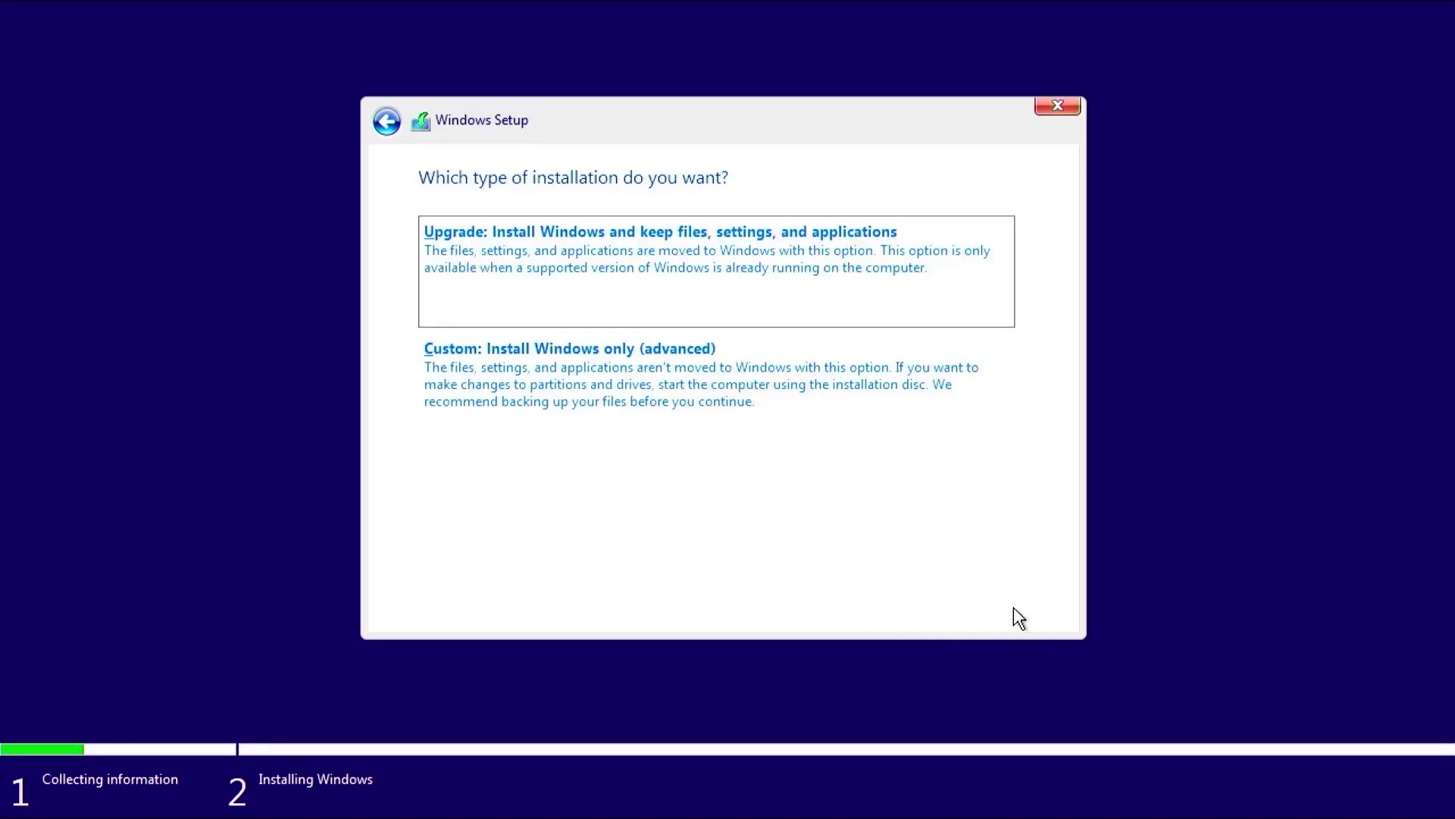
click(673, 387)
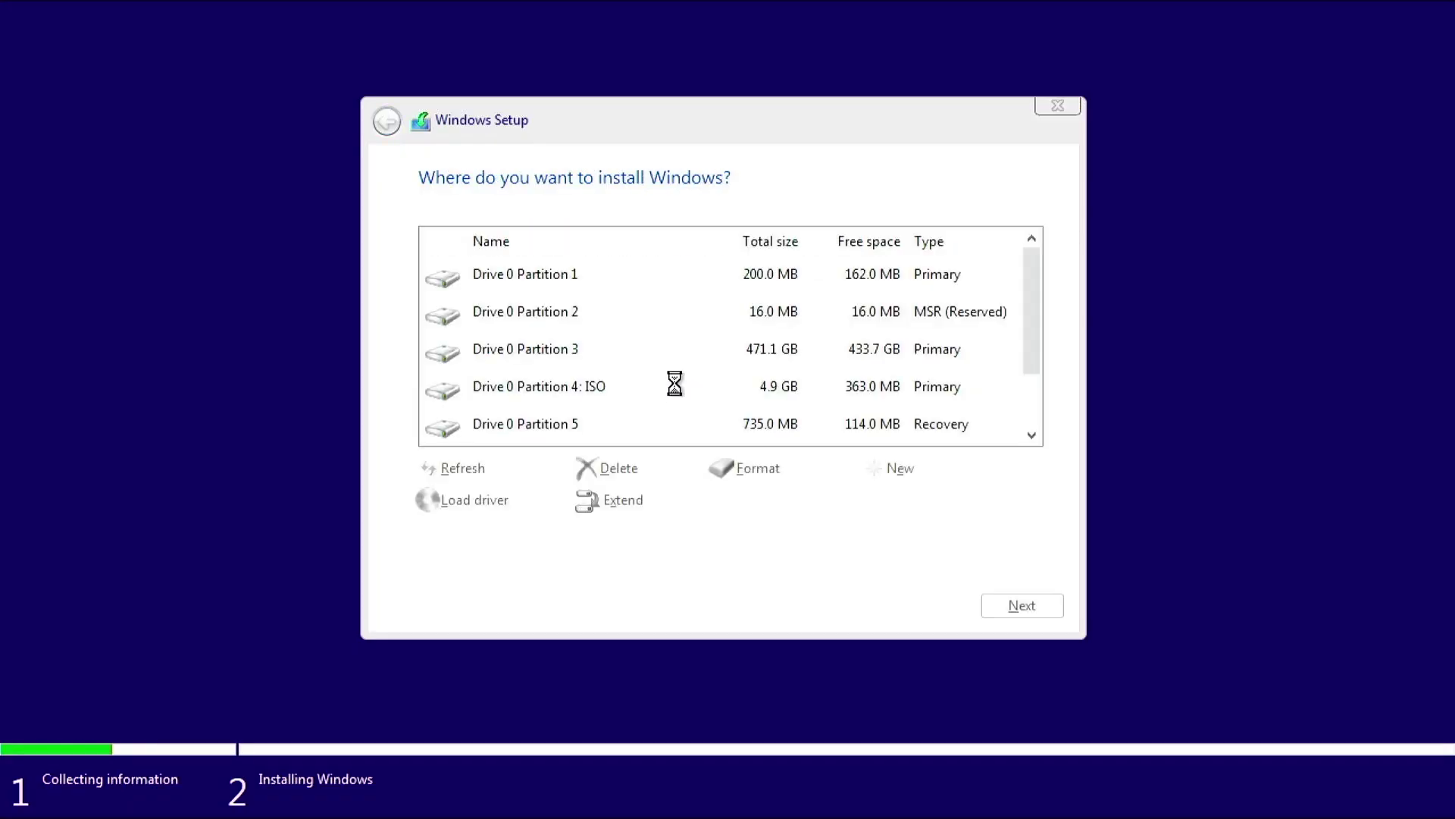
scroll(675, 385, down, 1)
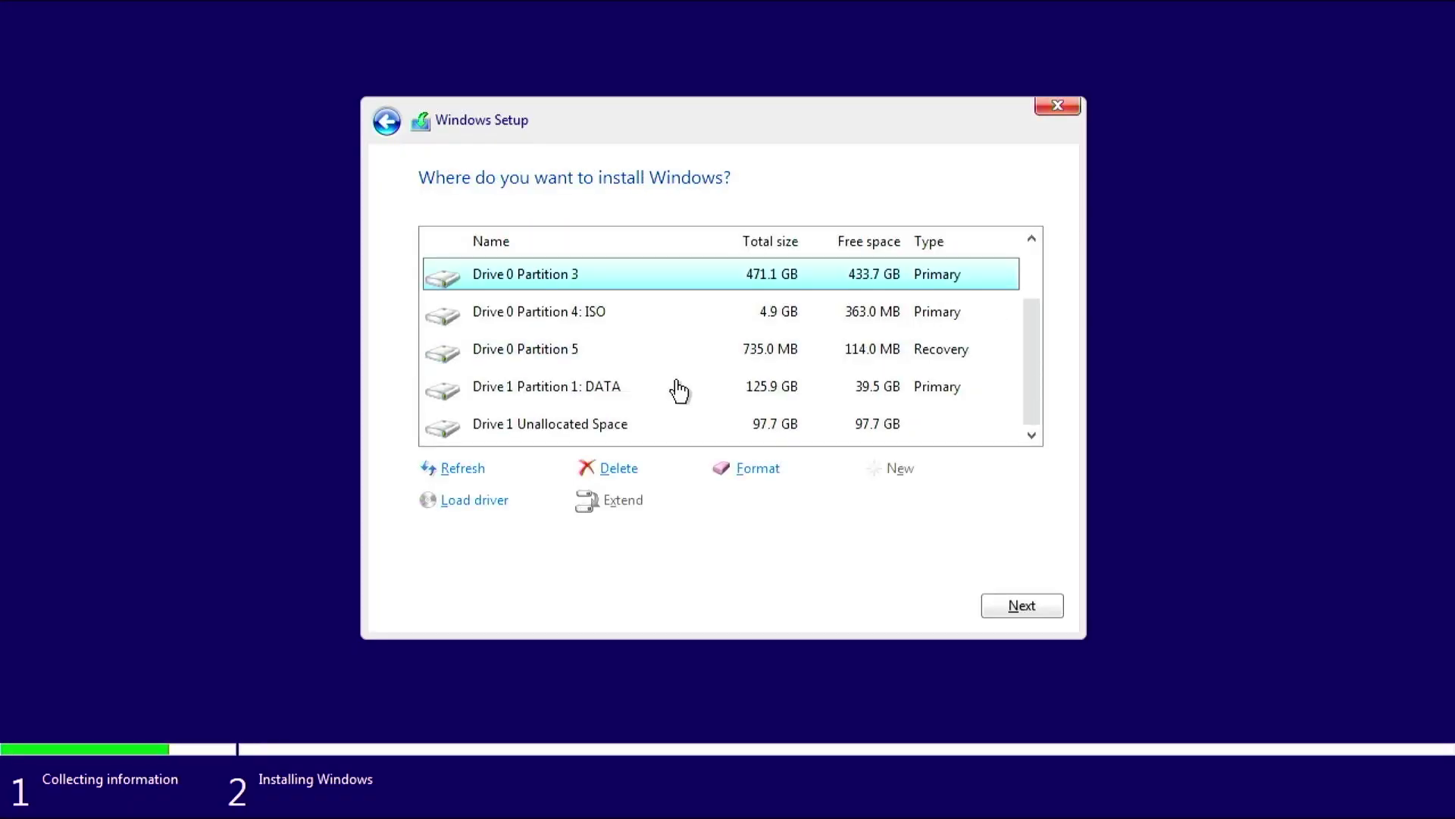
click(630, 429)
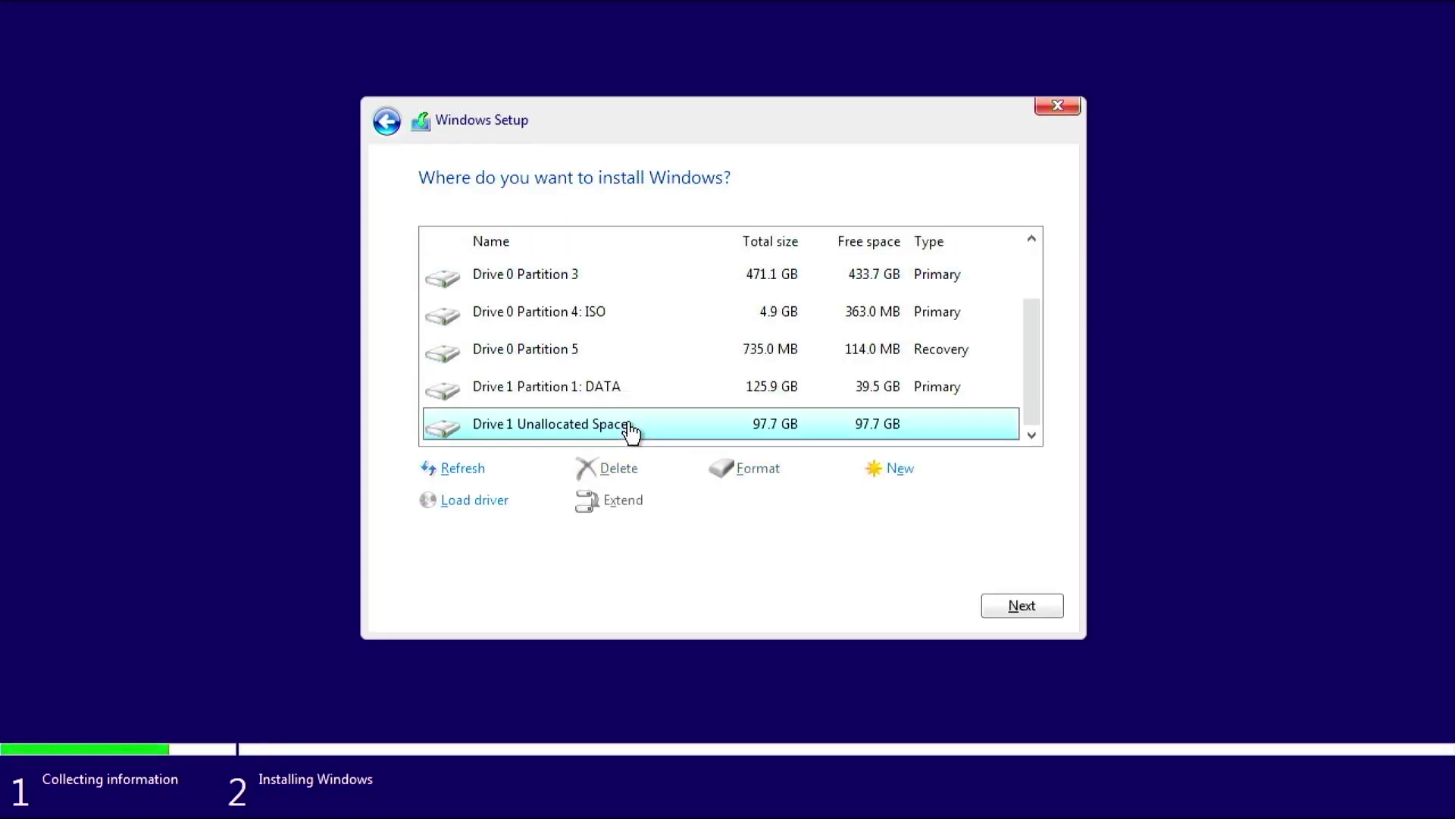
click(1007, 610)
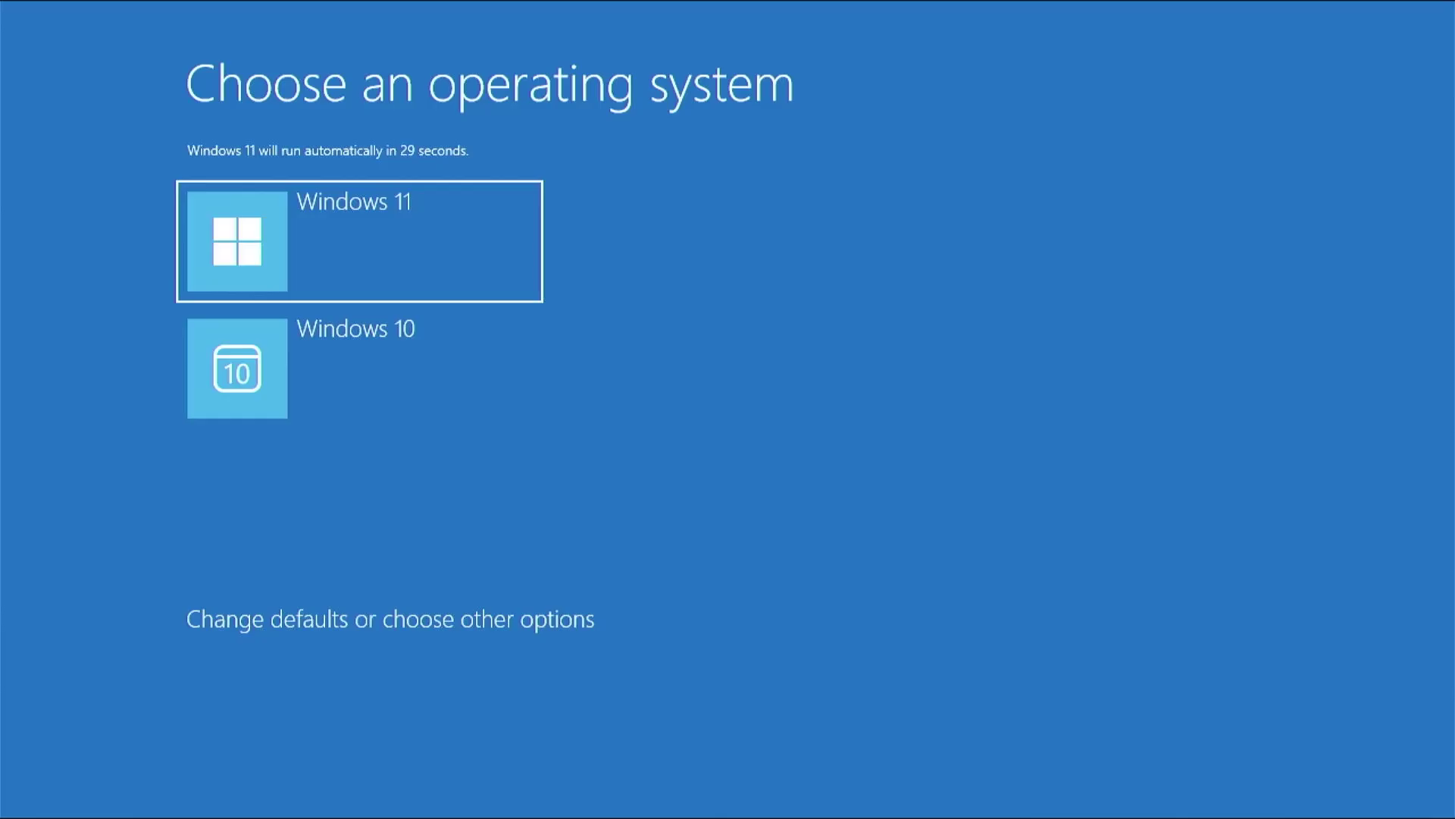
key(Down)
Return the boot choice to Windows 11, then confirm the Windows 11 (multi-edition ISO for x64 devices) download.
key(Up)
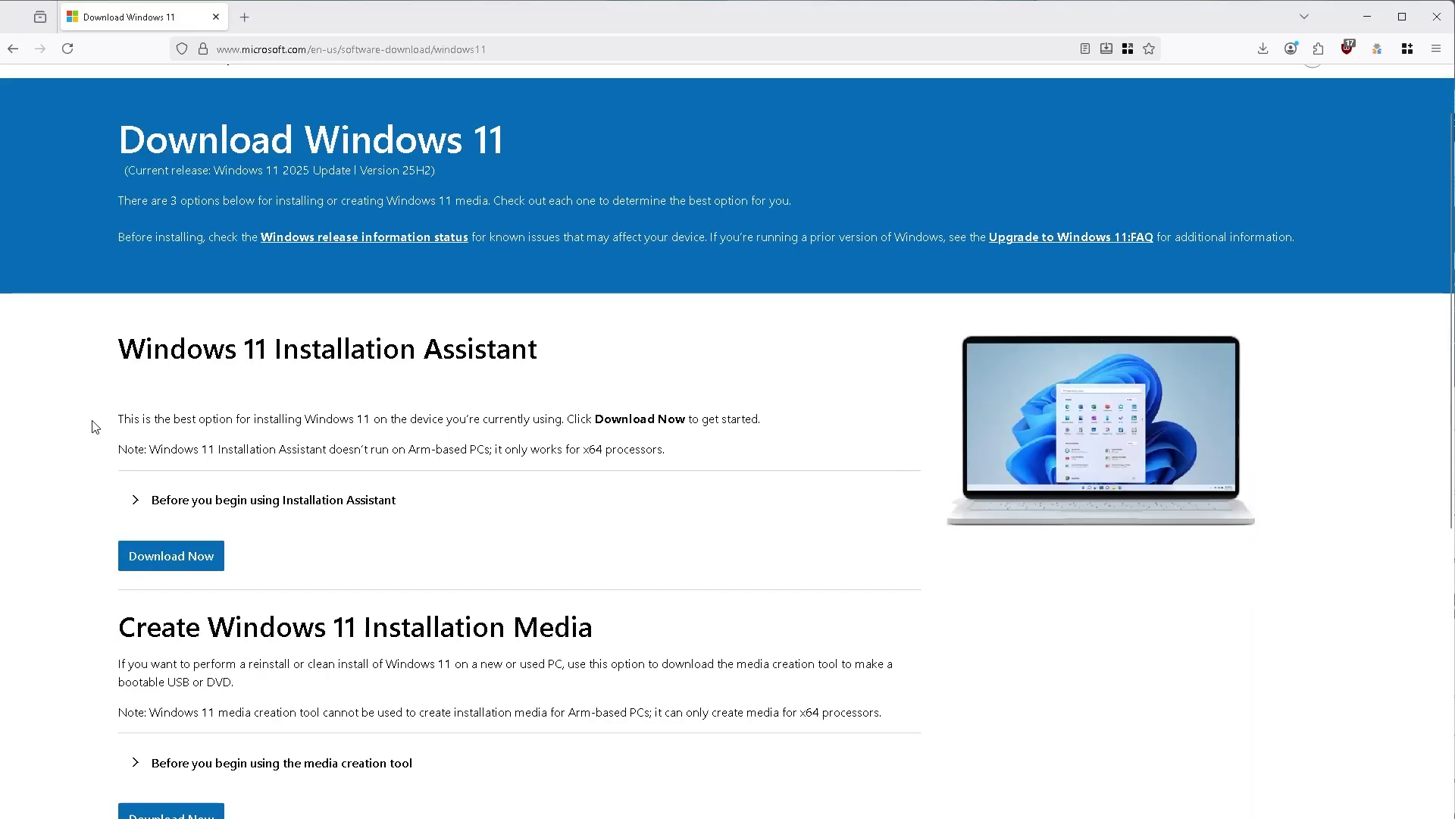
scroll(97, 424, down, 5)
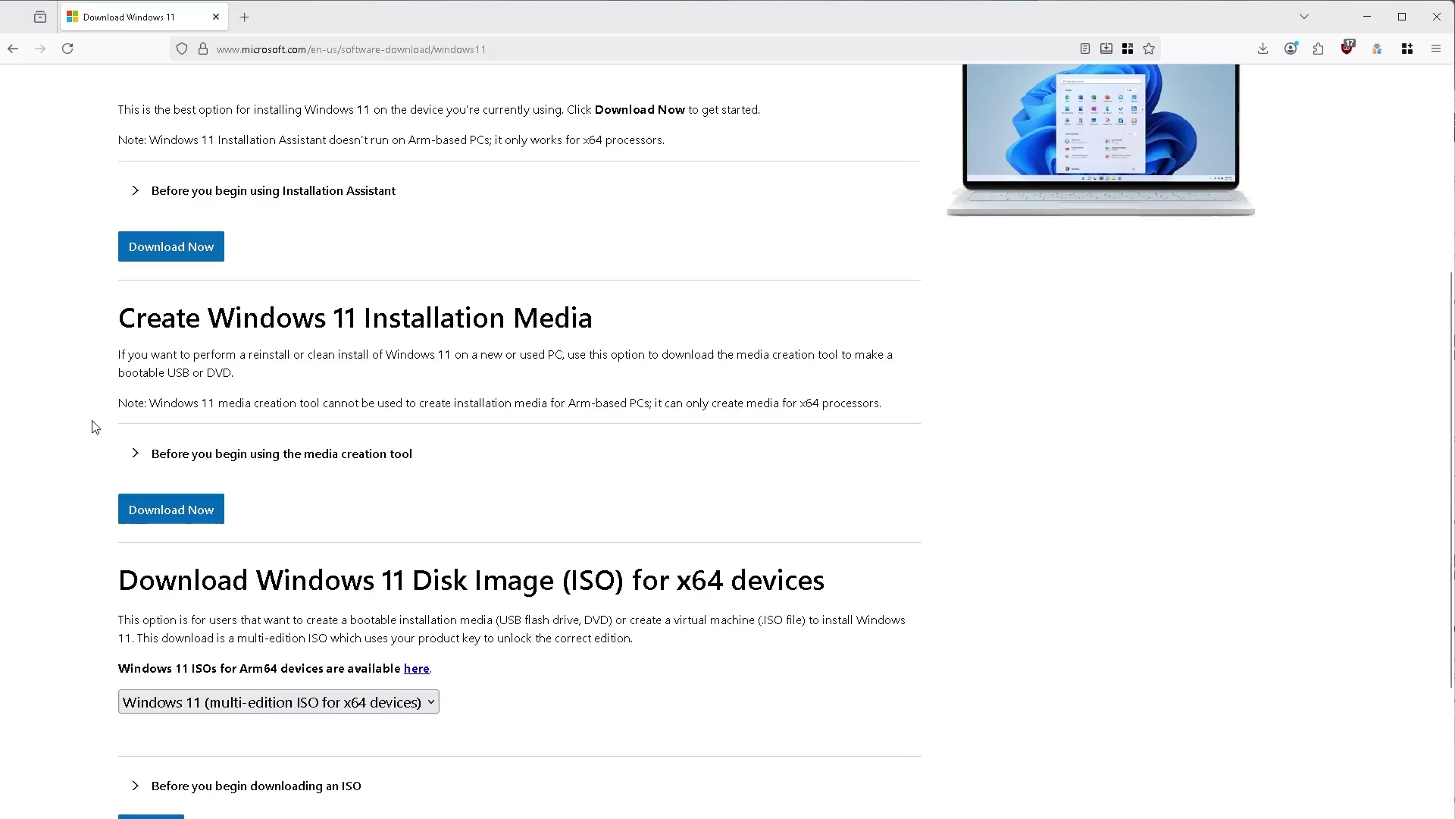
scroll(93, 427, down, 1)
click(203, 628)
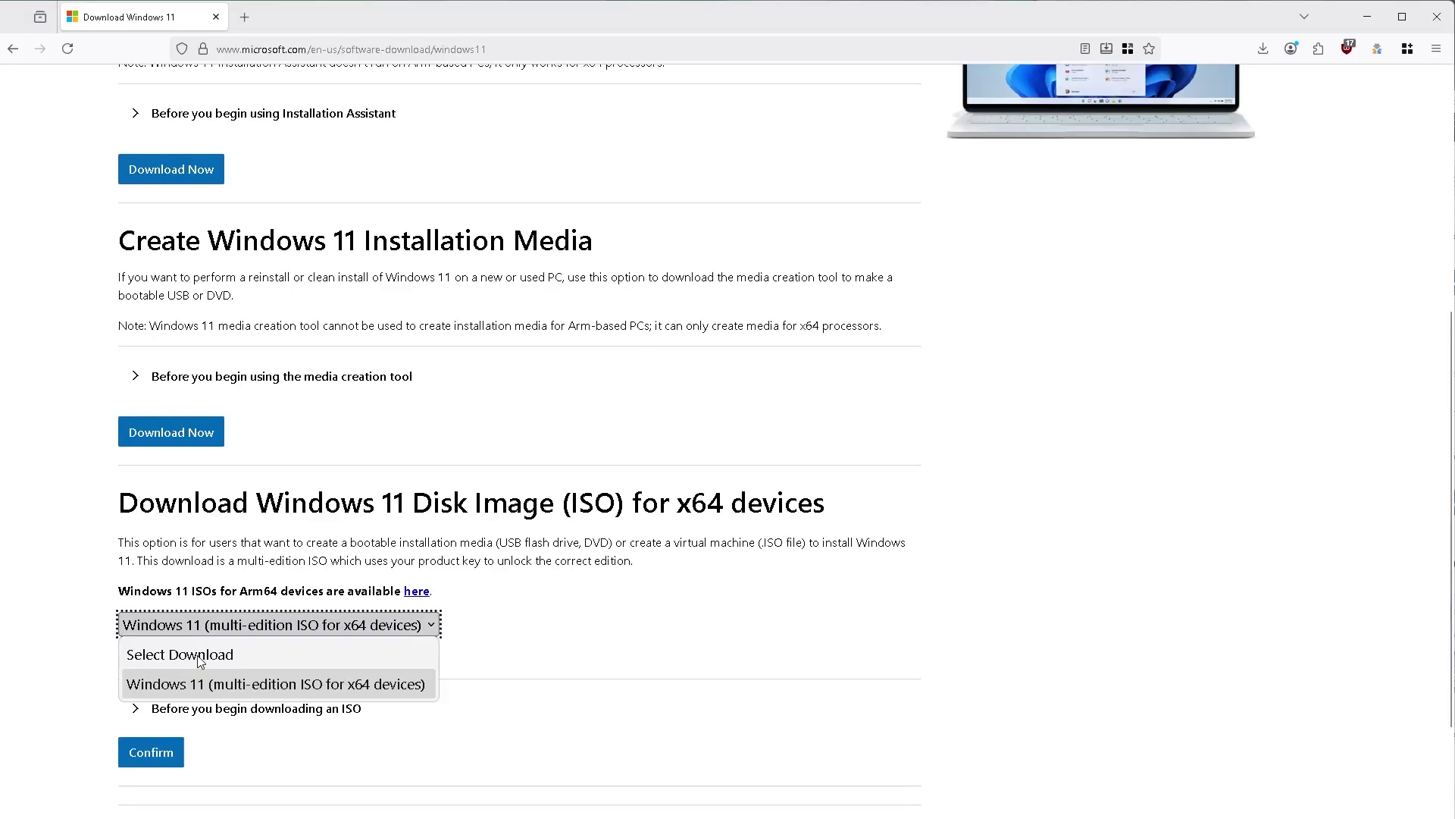
click(199, 684)
scroll(107, 640, down, 1)
click(151, 677)
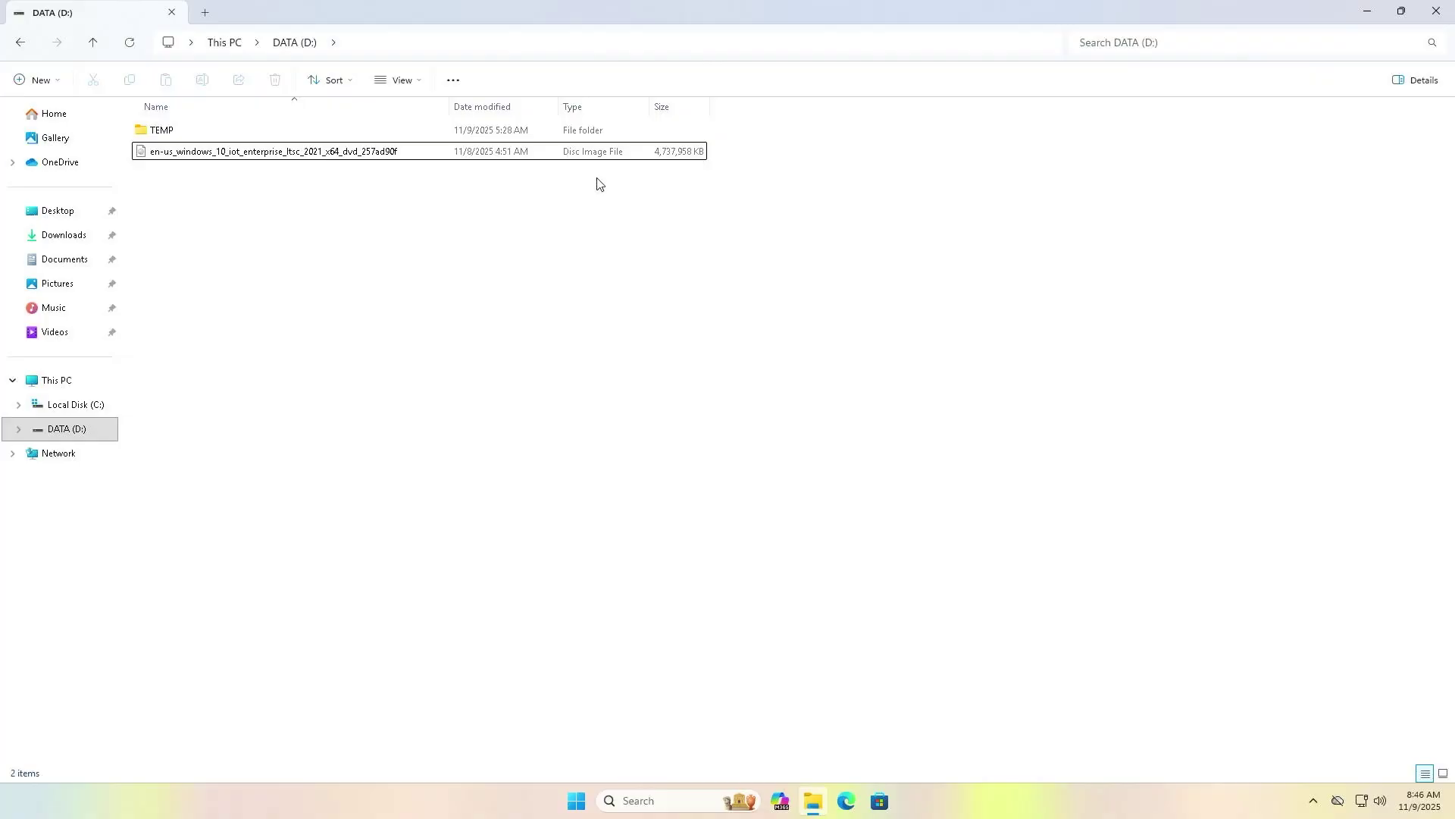
Remove the suffix from the Windows 10 IoT Enterprise LTSC ISO name and mount it, accepting the warning.
key(BackSpace)
key(BackSpace)
key(BackSpace)
click(324, 156)
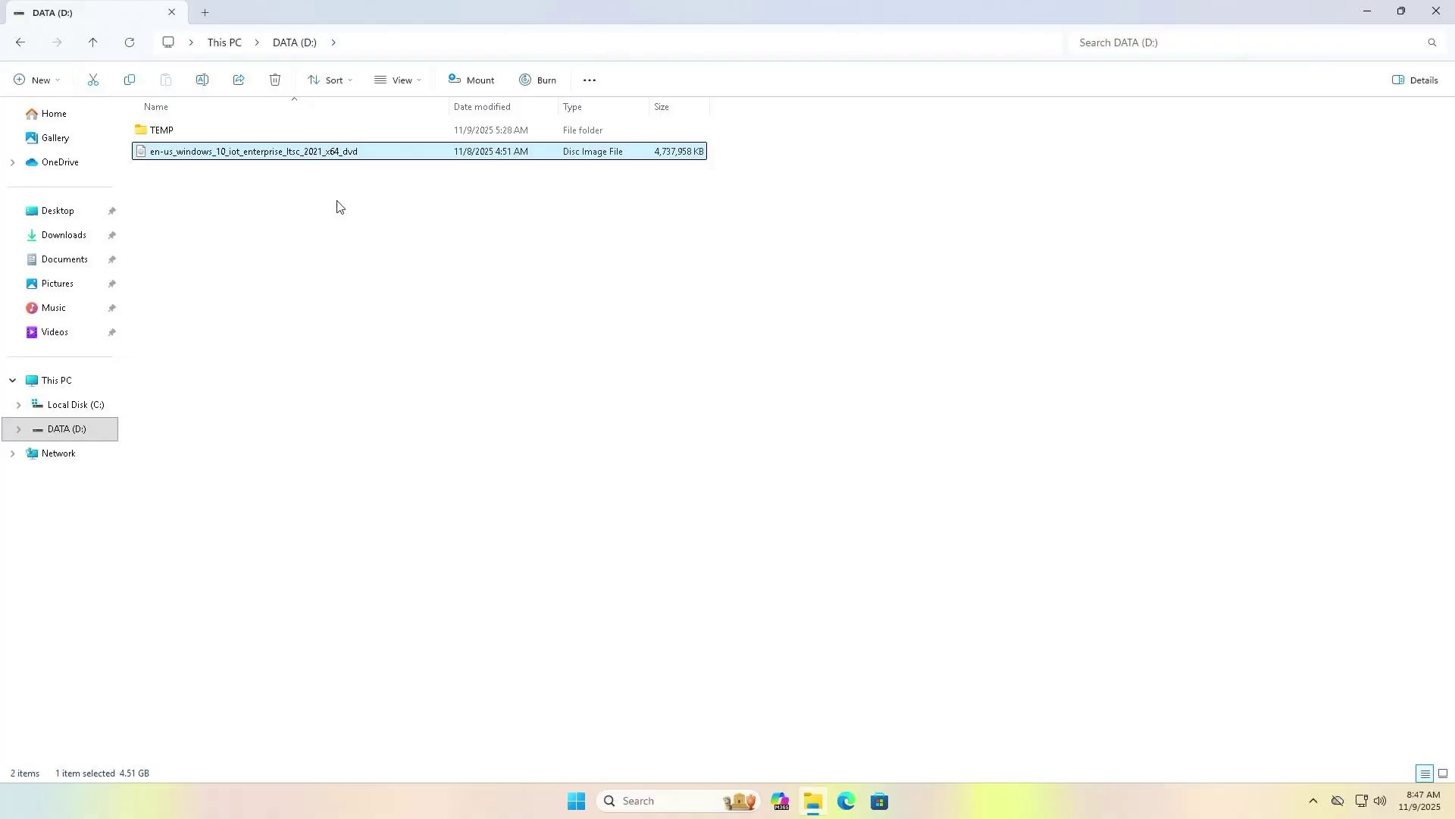
right_click(341, 160)
click(387, 216)
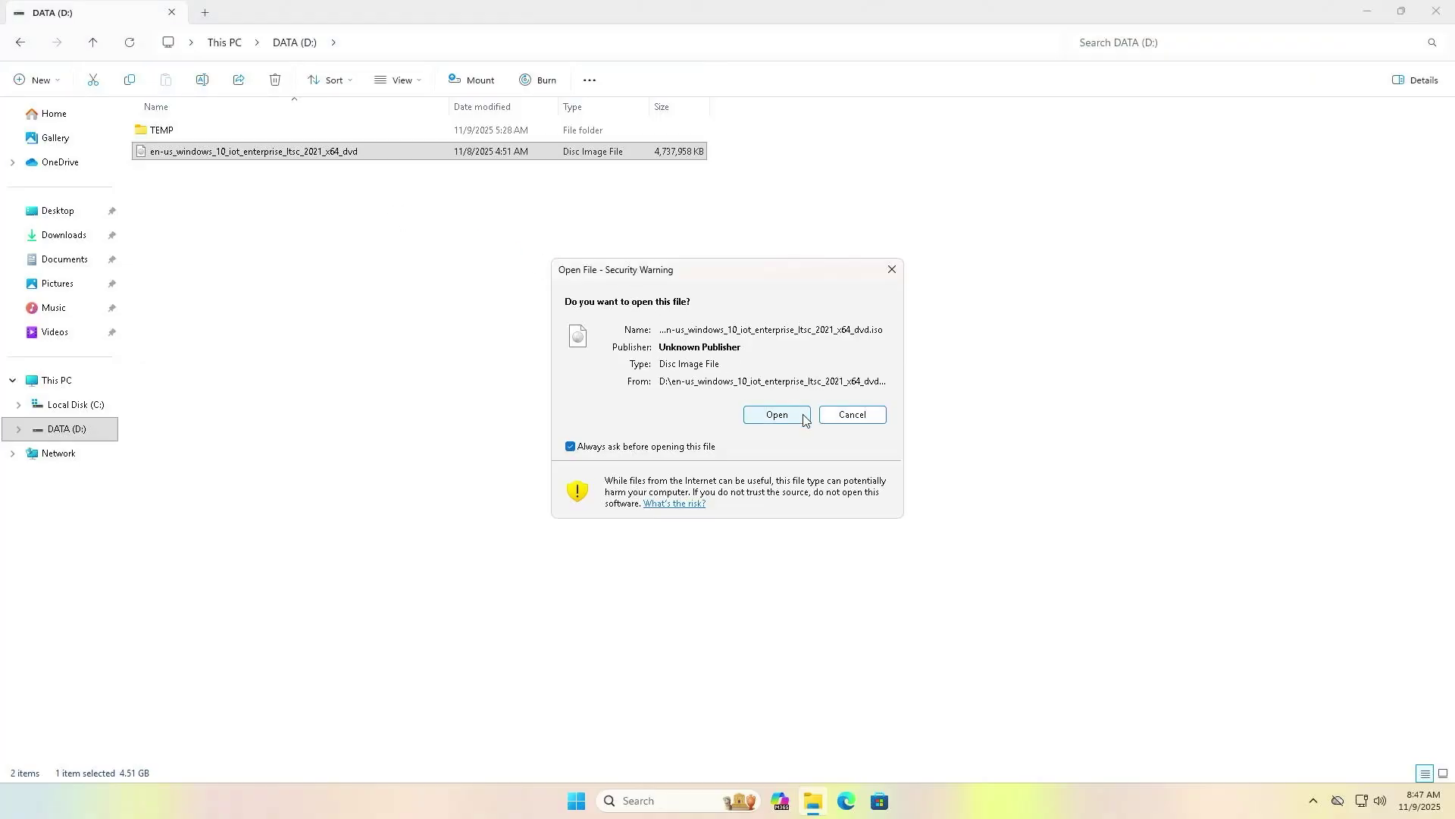
click(802, 416)
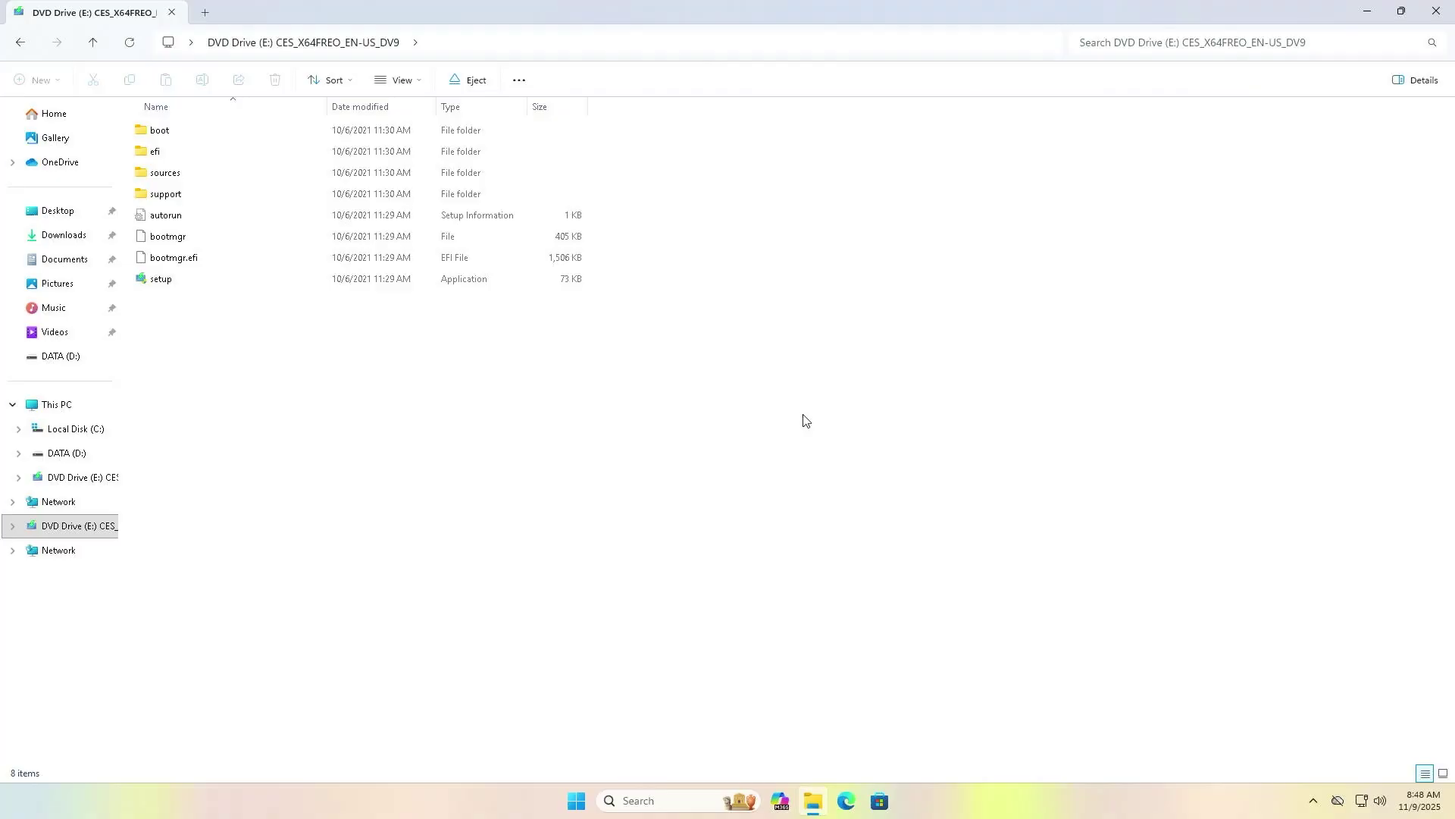
Launch Disk Management and inspect Disk 0, C:, Disk 1, DATA (D:) and the mounted DVD.
key(super)
text(disk ma)
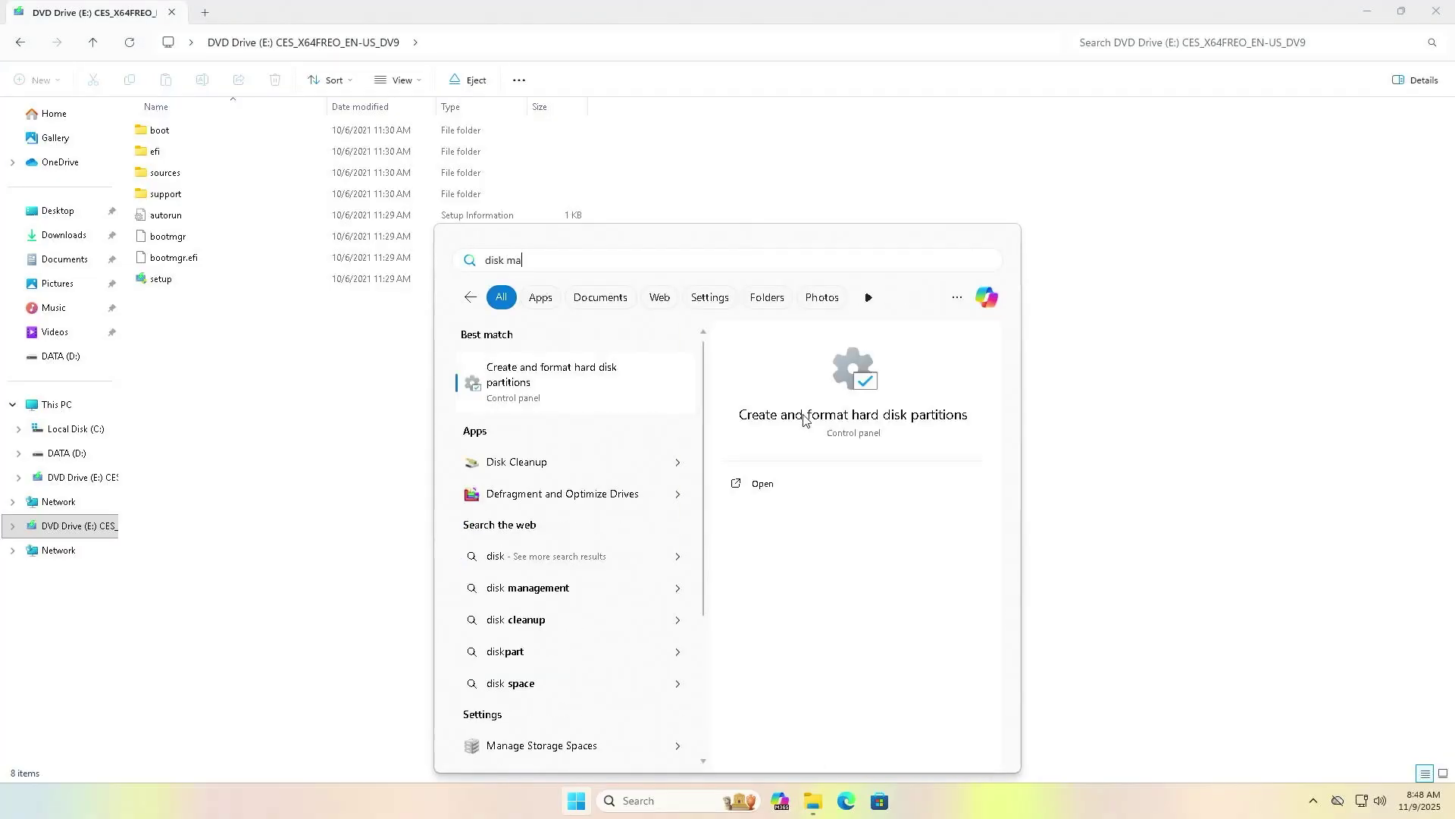
text(nagement)
key(Return)
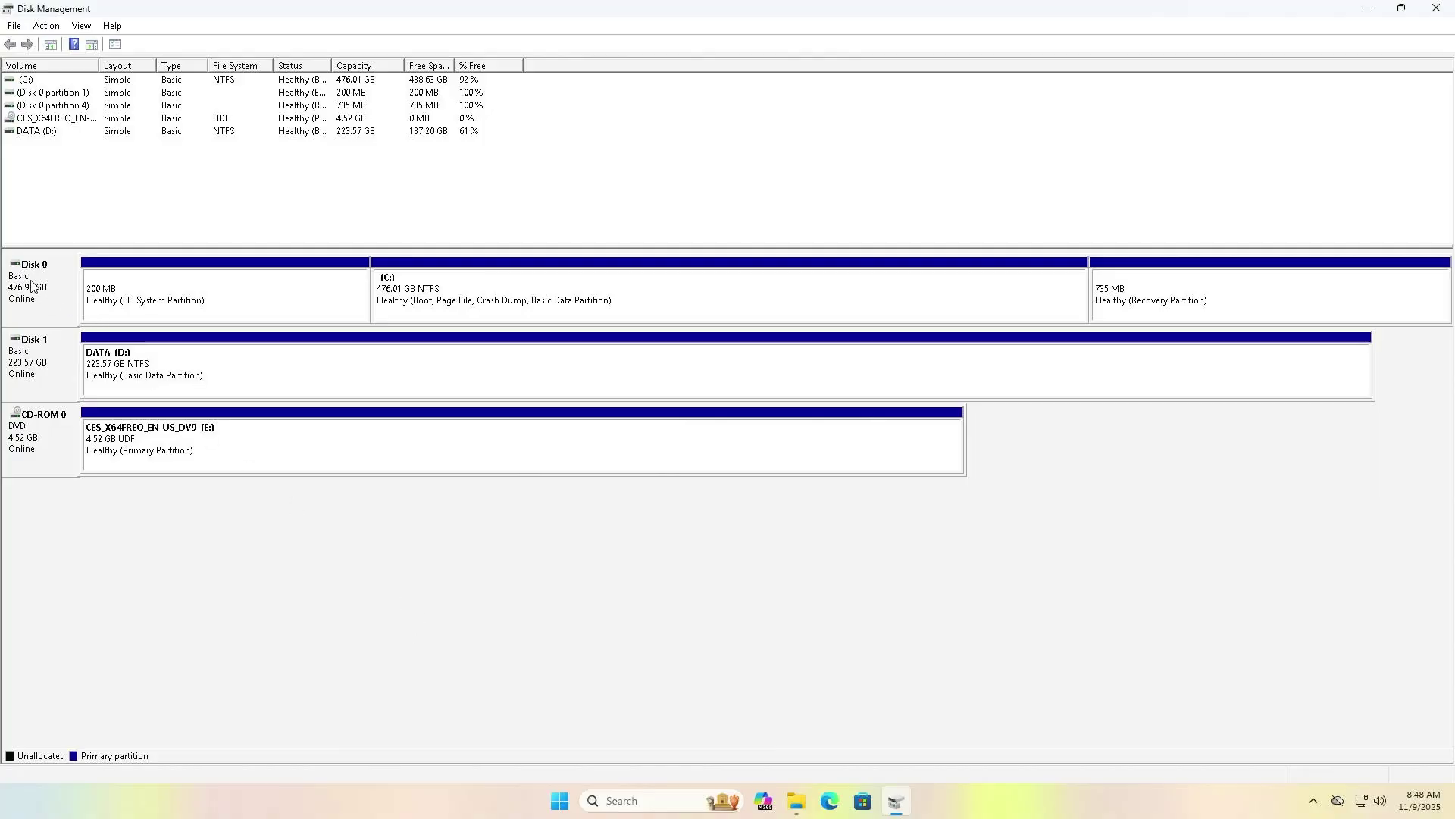
click(50, 300)
click(488, 324)
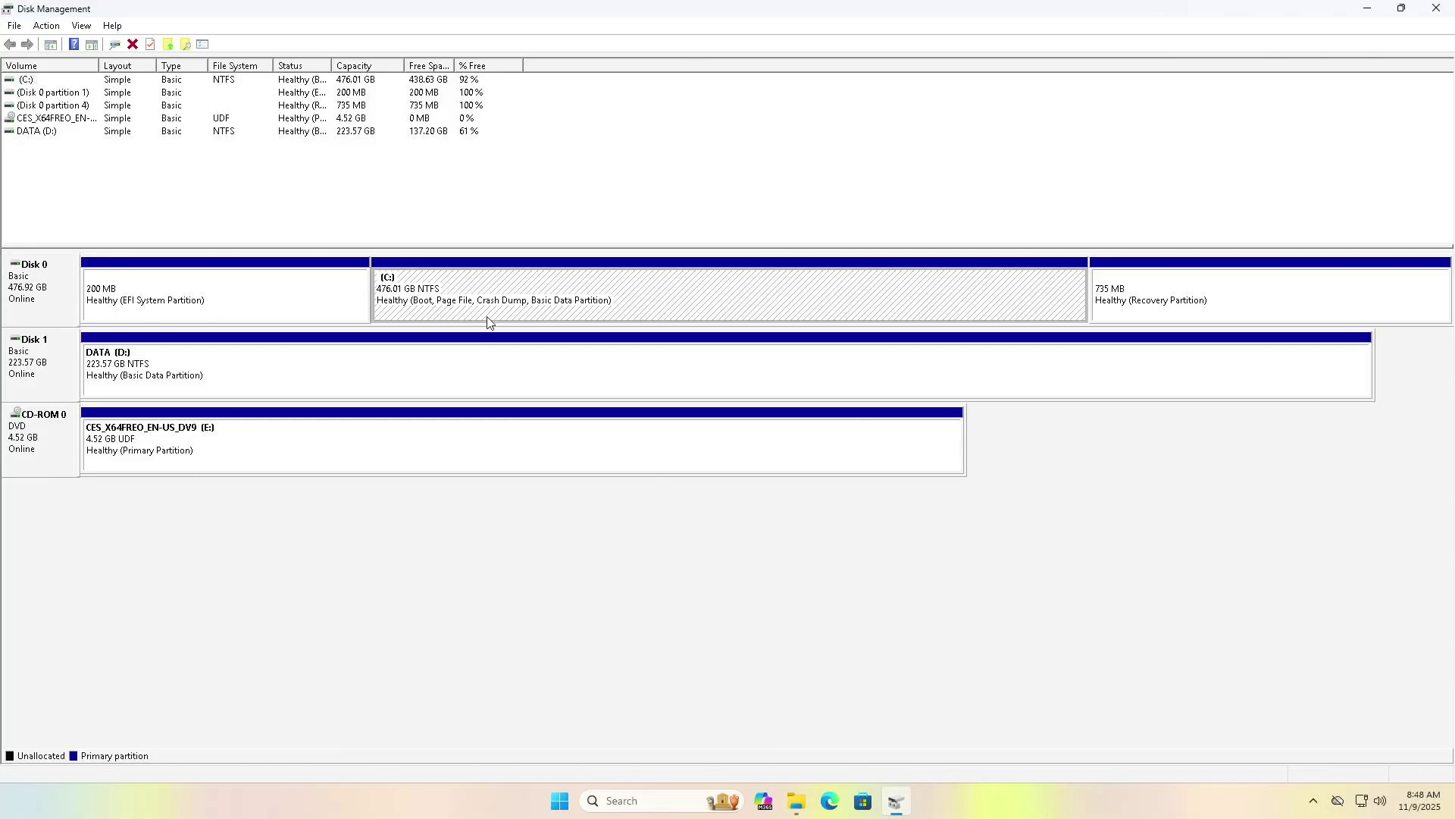
click(51, 363)
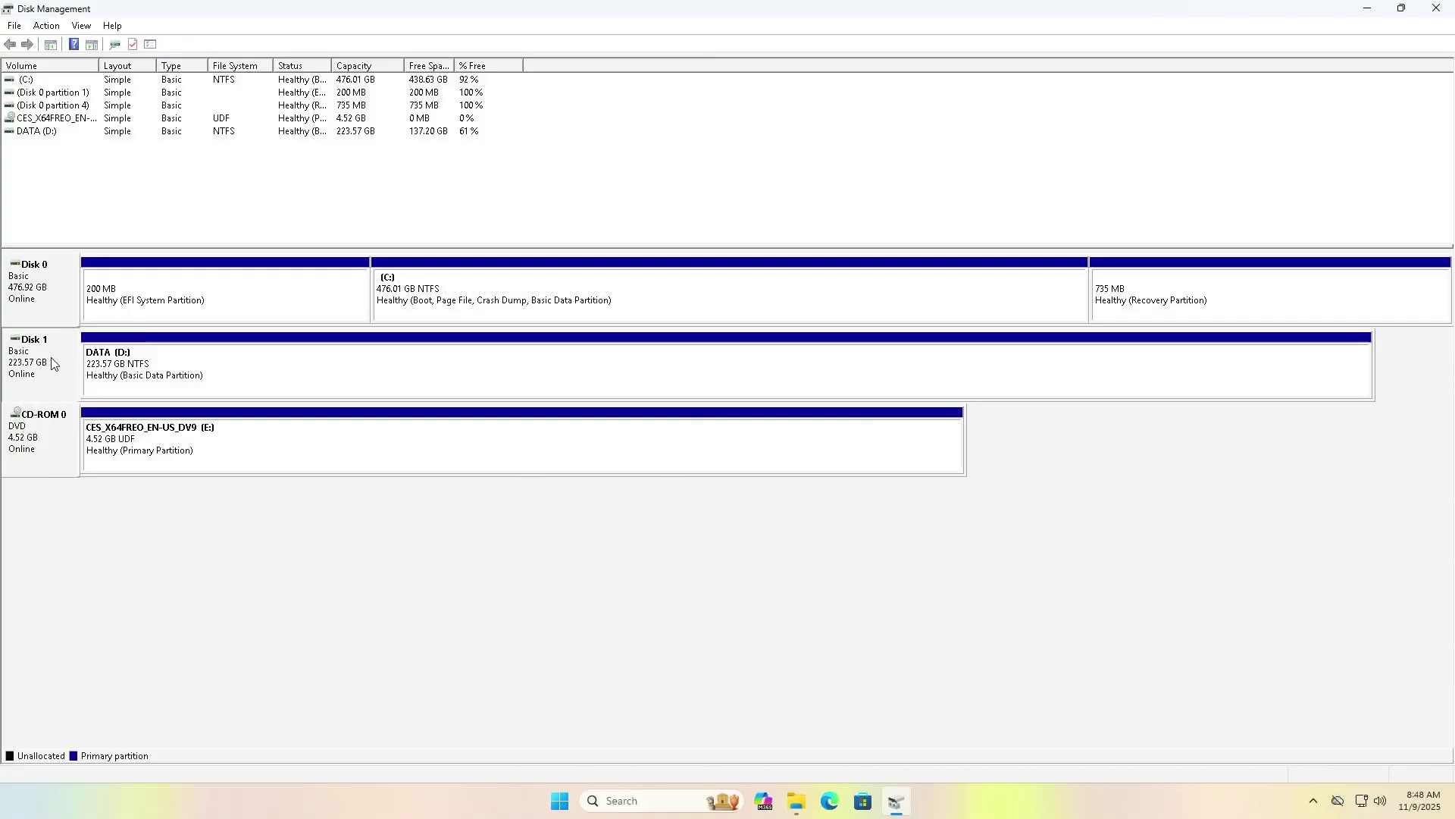
click(189, 361)
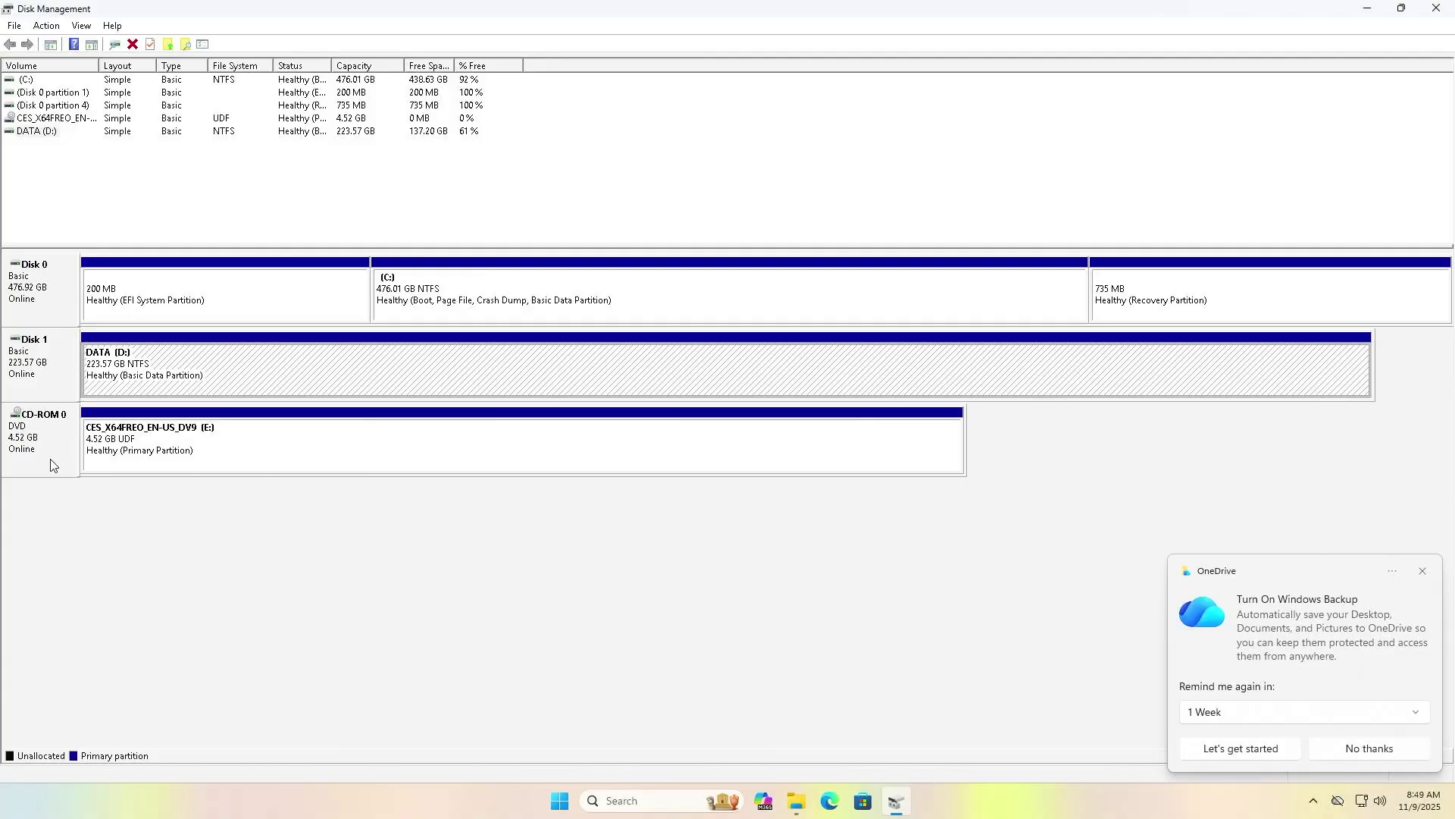
click(90, 464)
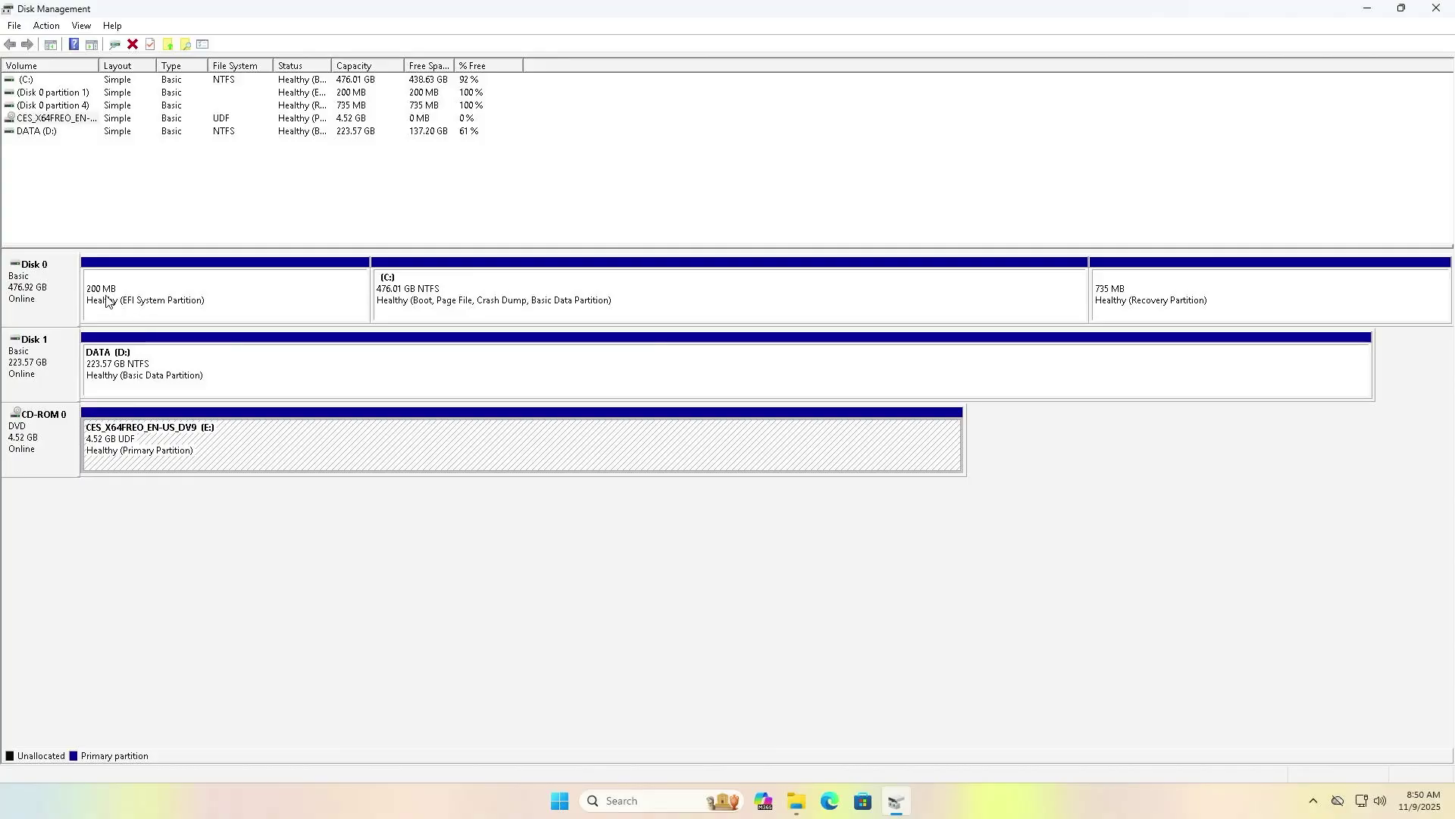
click(609, 294)
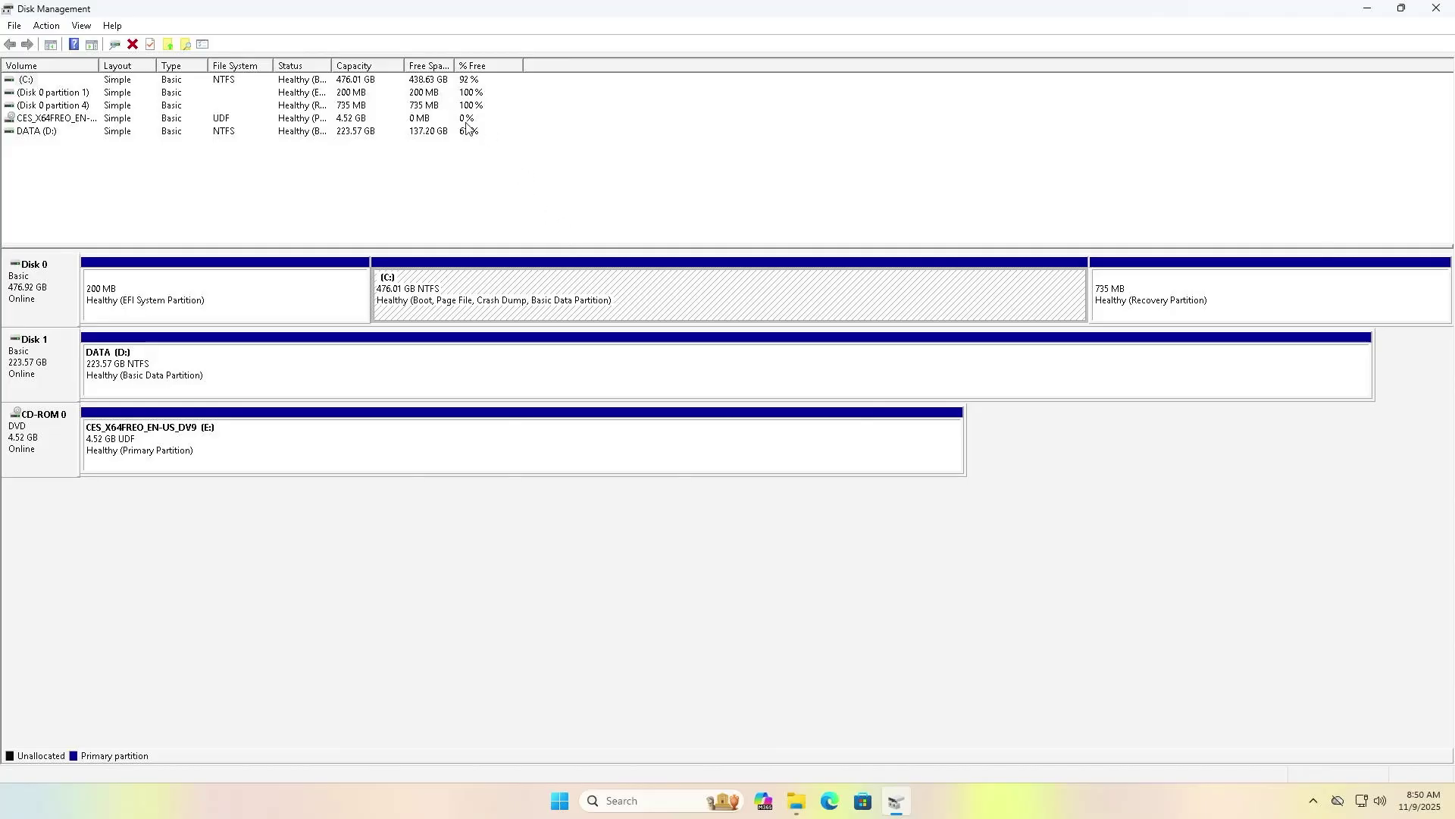
Shrink the C: volume by 5000 MB, freeing 4.88 GB on Disk 0.
right_click(689, 308)
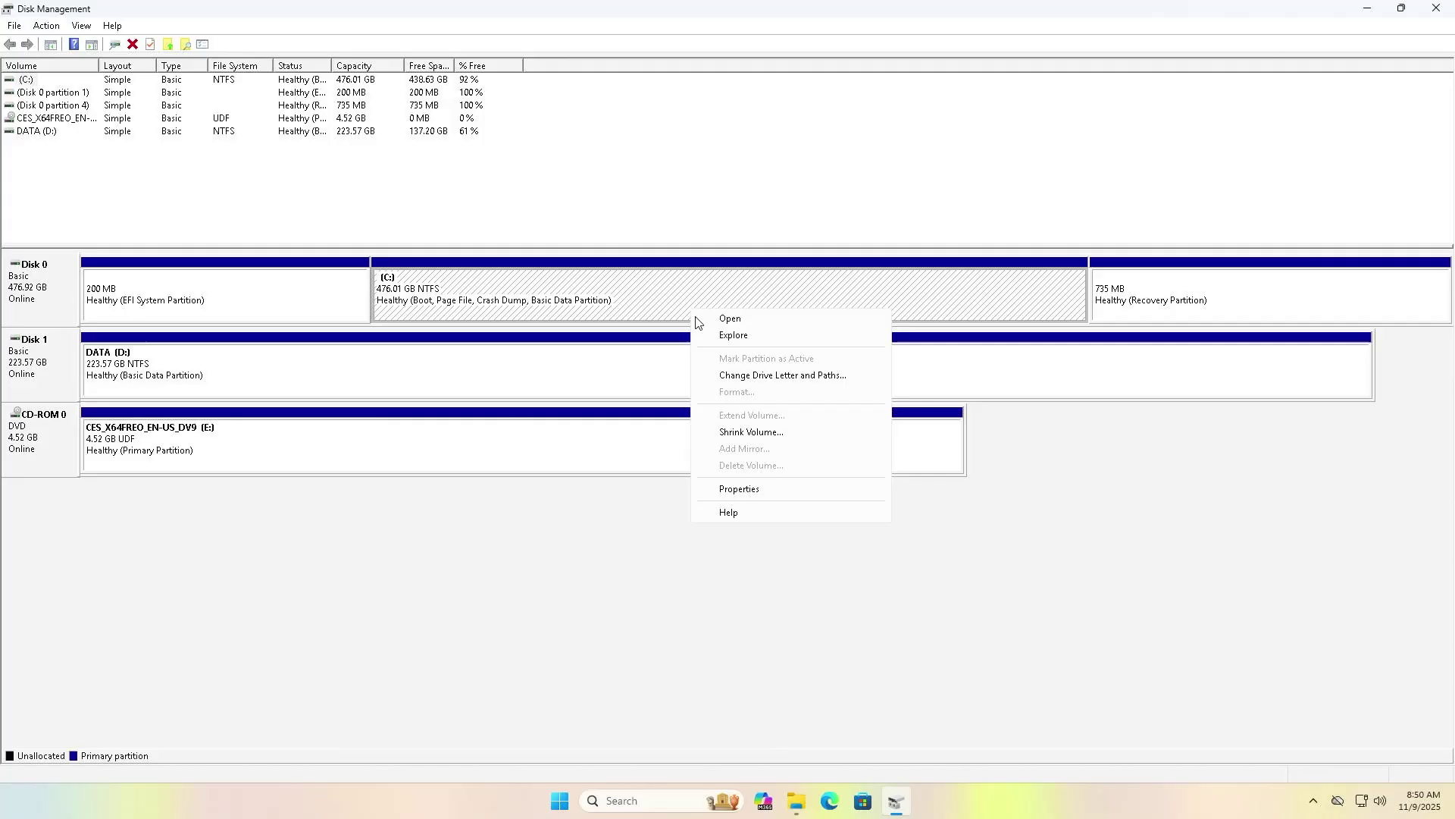
click(757, 433)
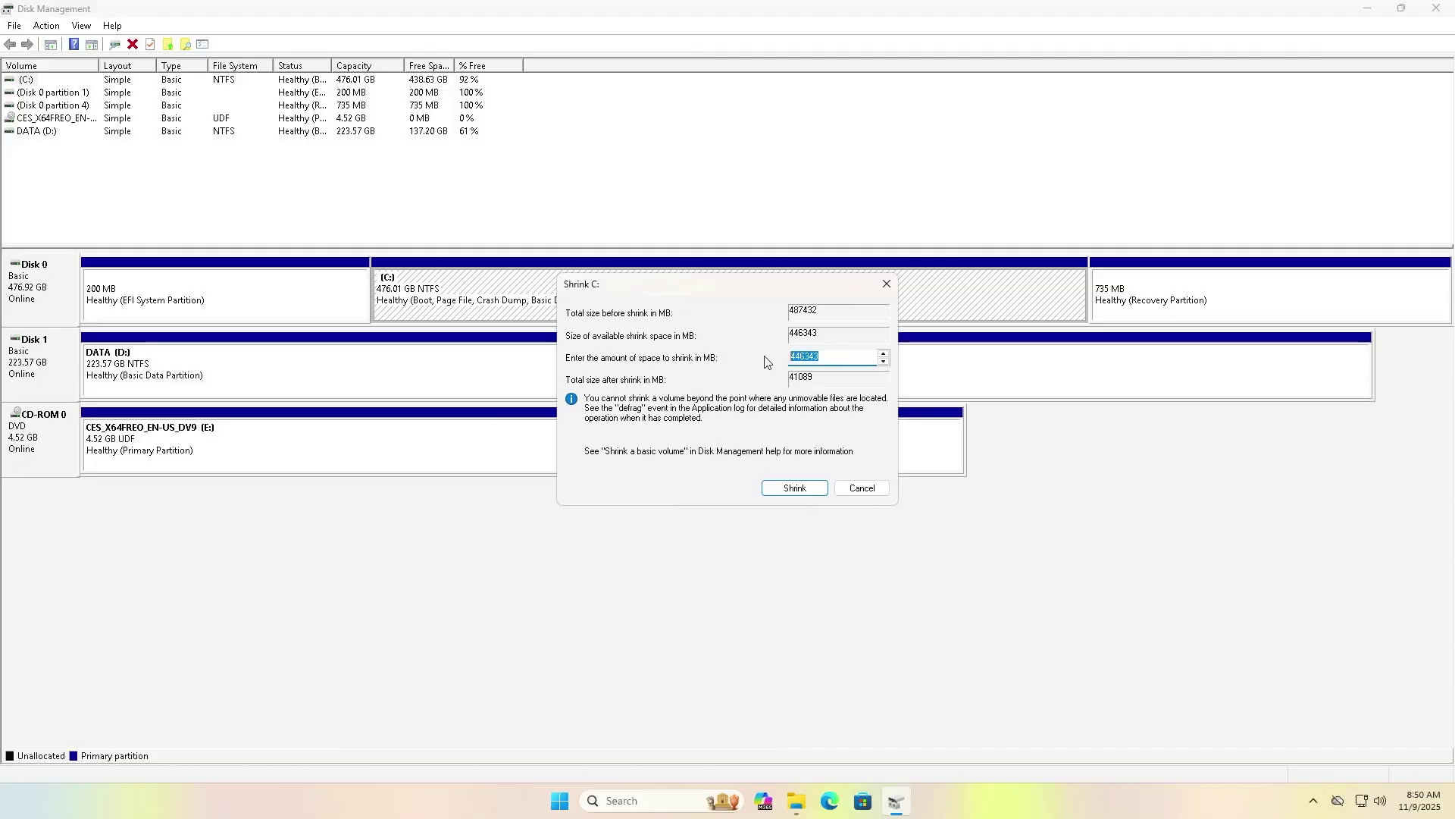
text(5000)
click(796, 487)
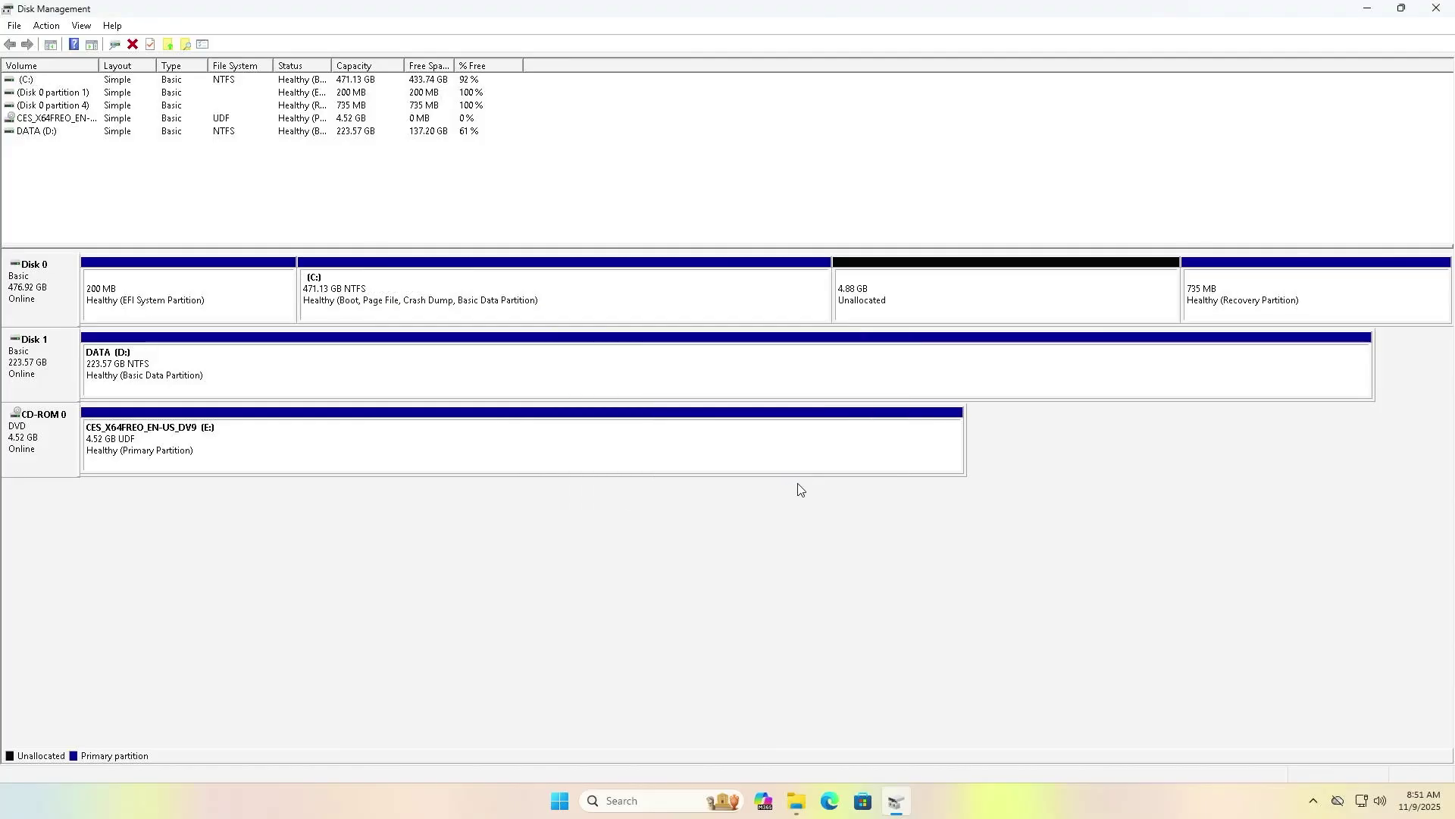
Create a simple volume in the 4.88 GB free space with letter F, FAT32 and label ISO.
right_click(933, 299)
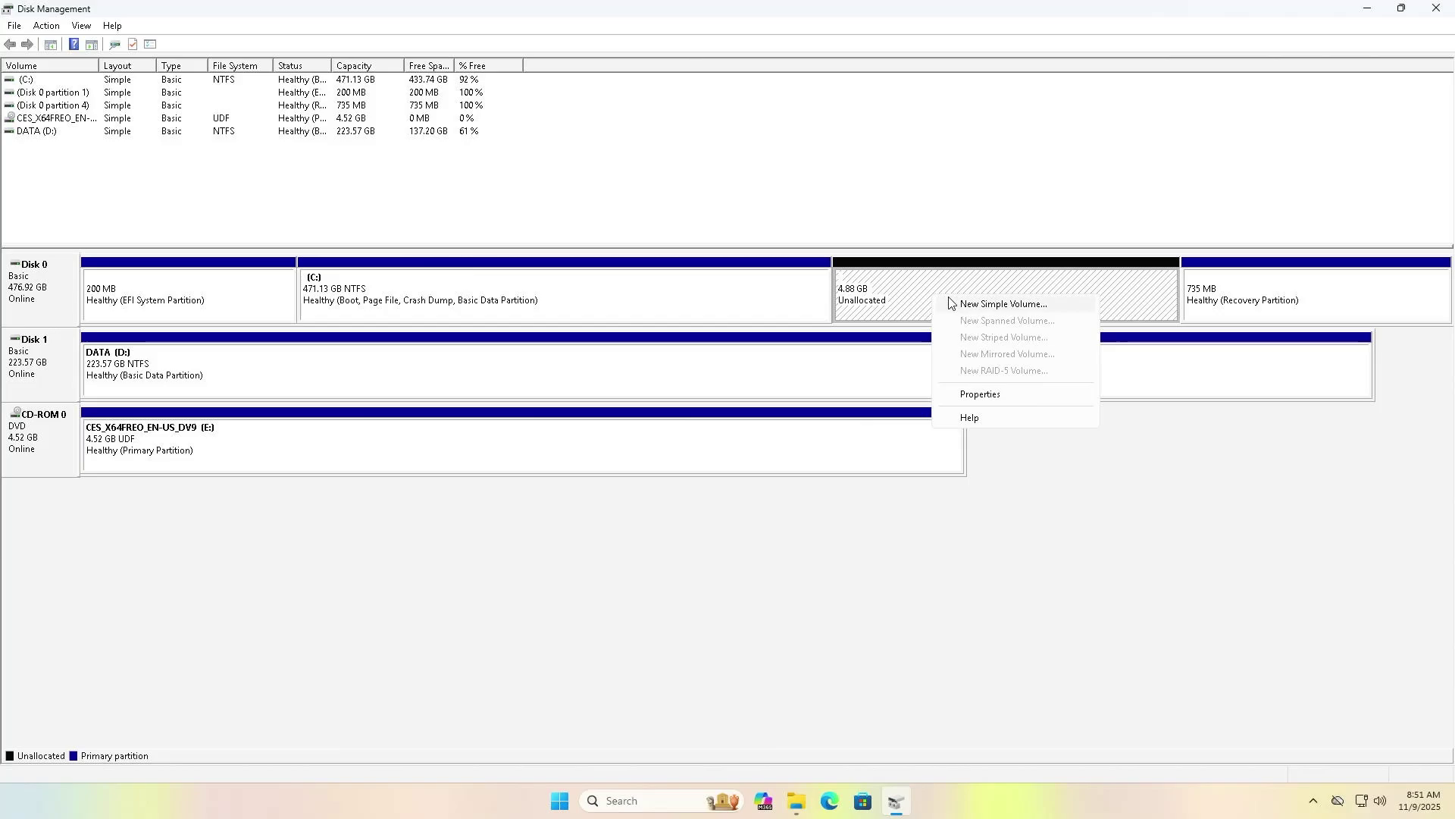
click(959, 305)
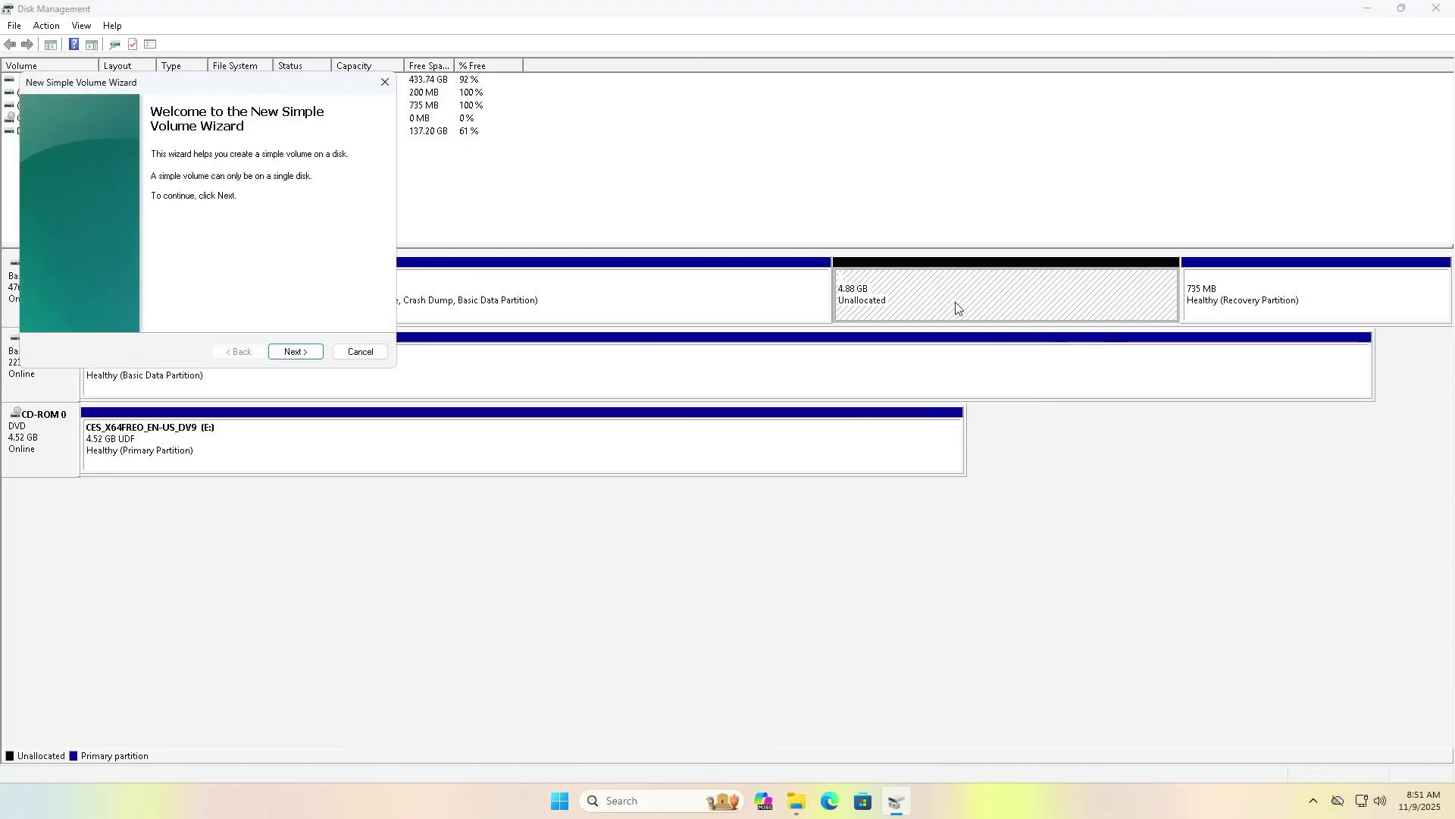
click(307, 353)
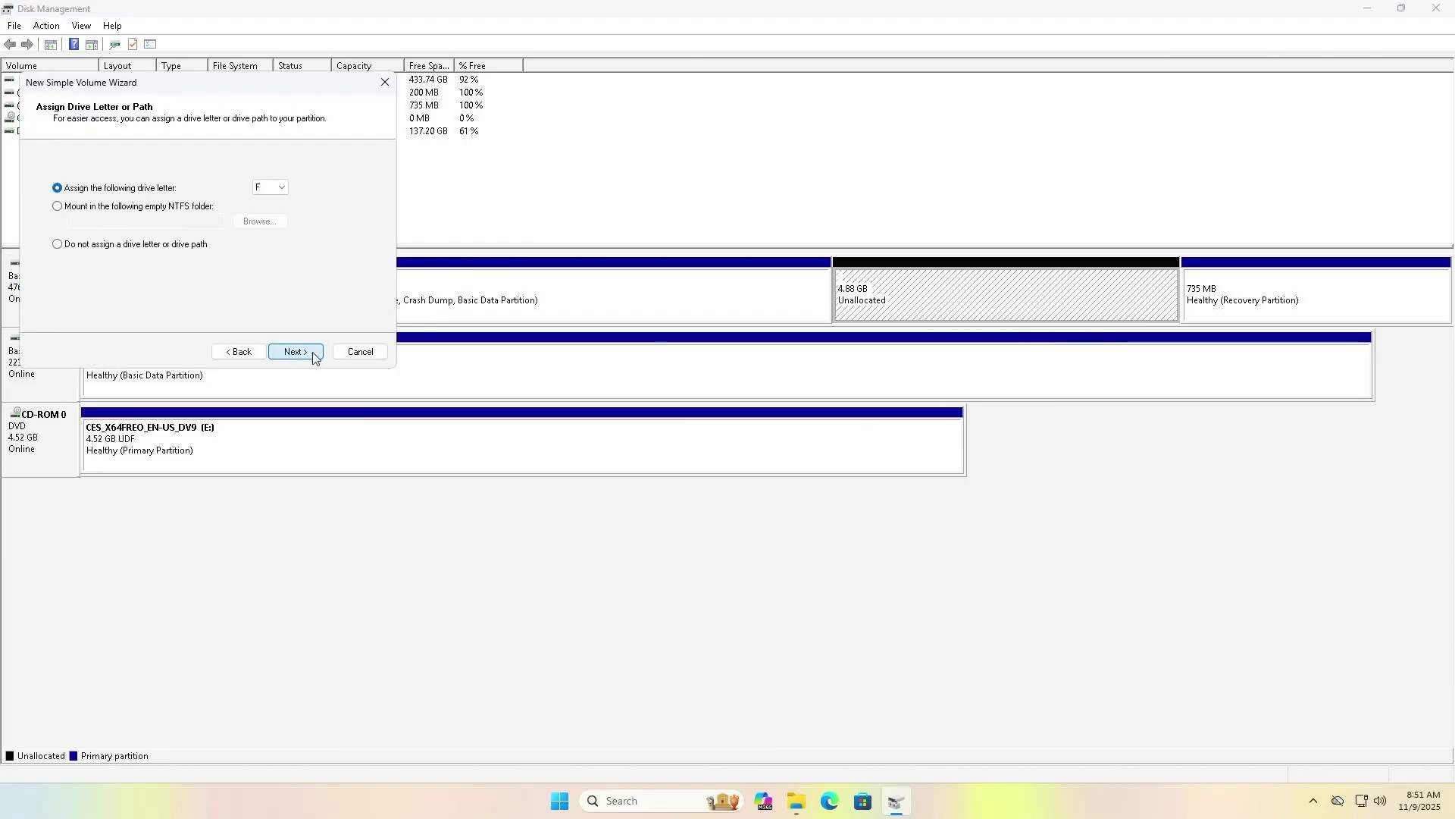
click(307, 354)
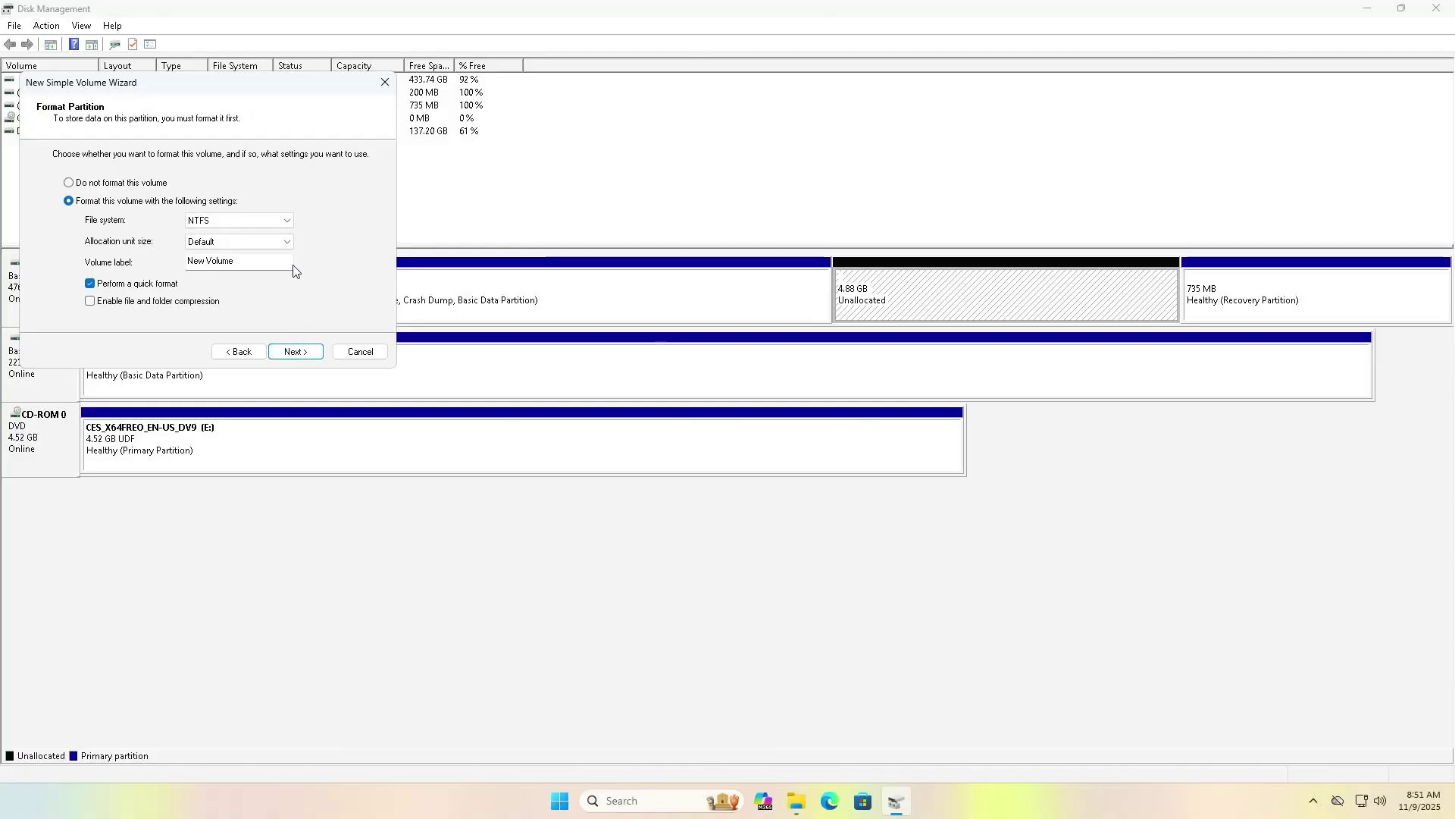
click(286, 220)
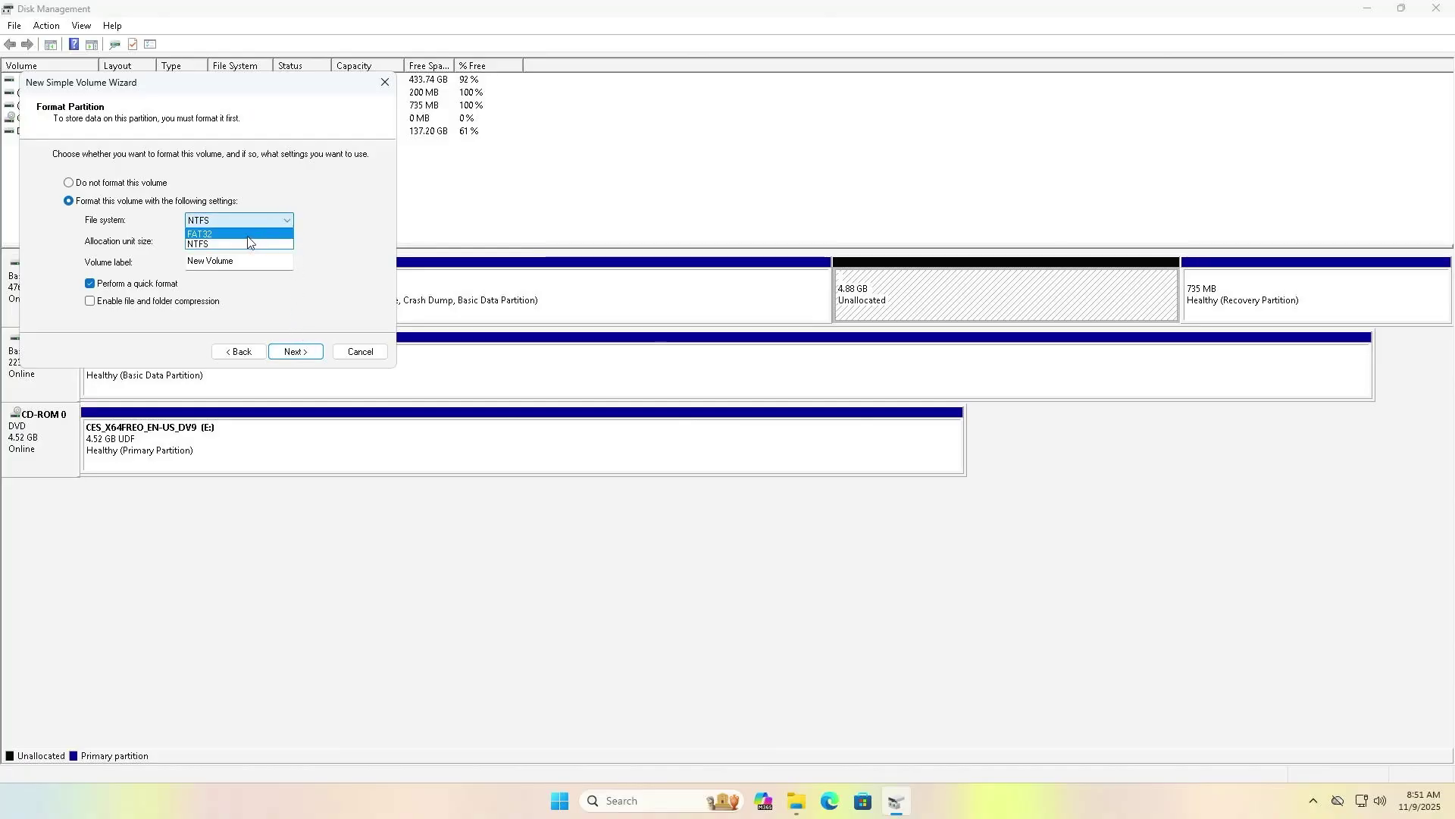
click(253, 236)
click(253, 261)
drag(252, 263, 179, 262)
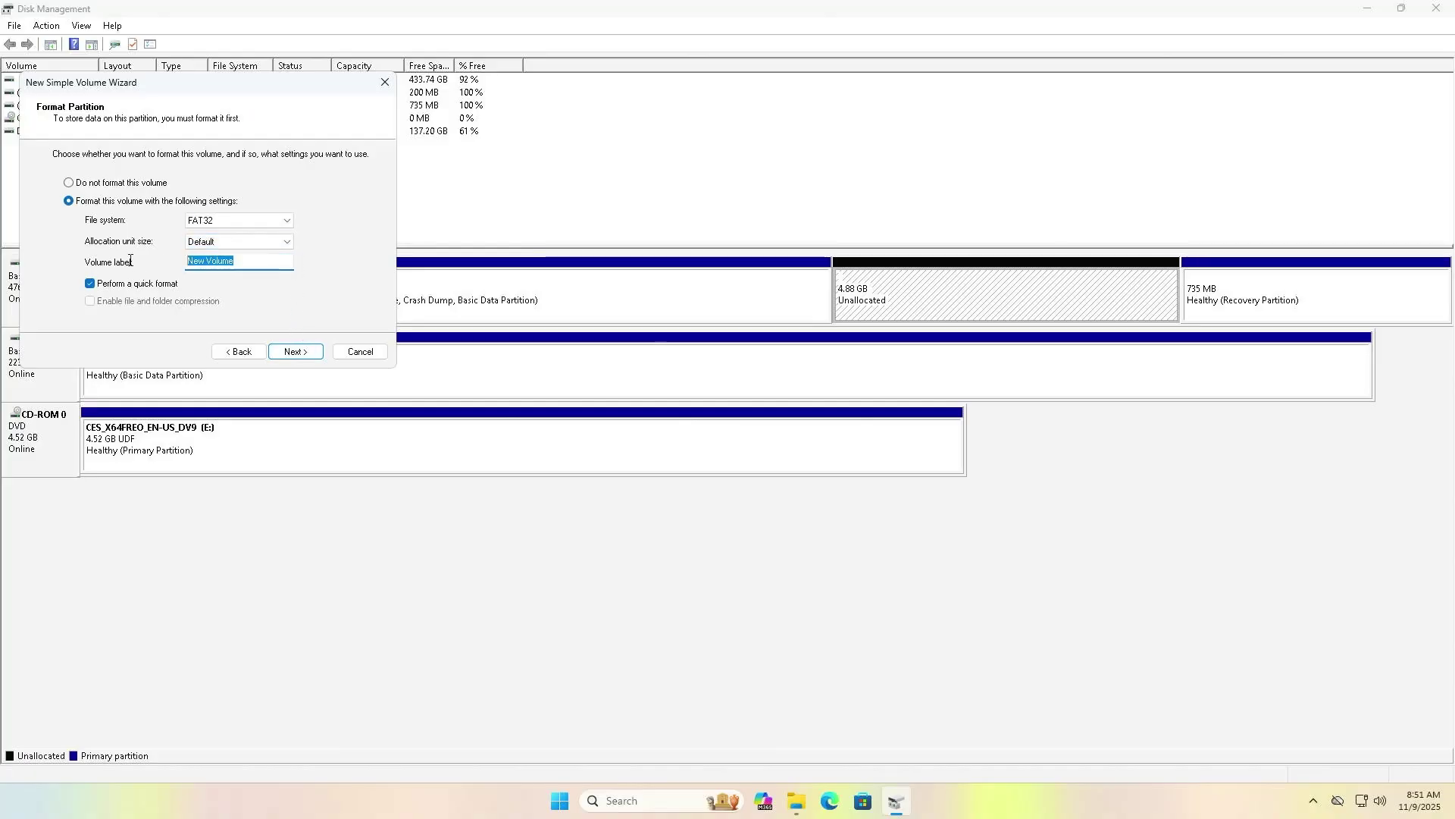
text(ISO)
click(283, 353)
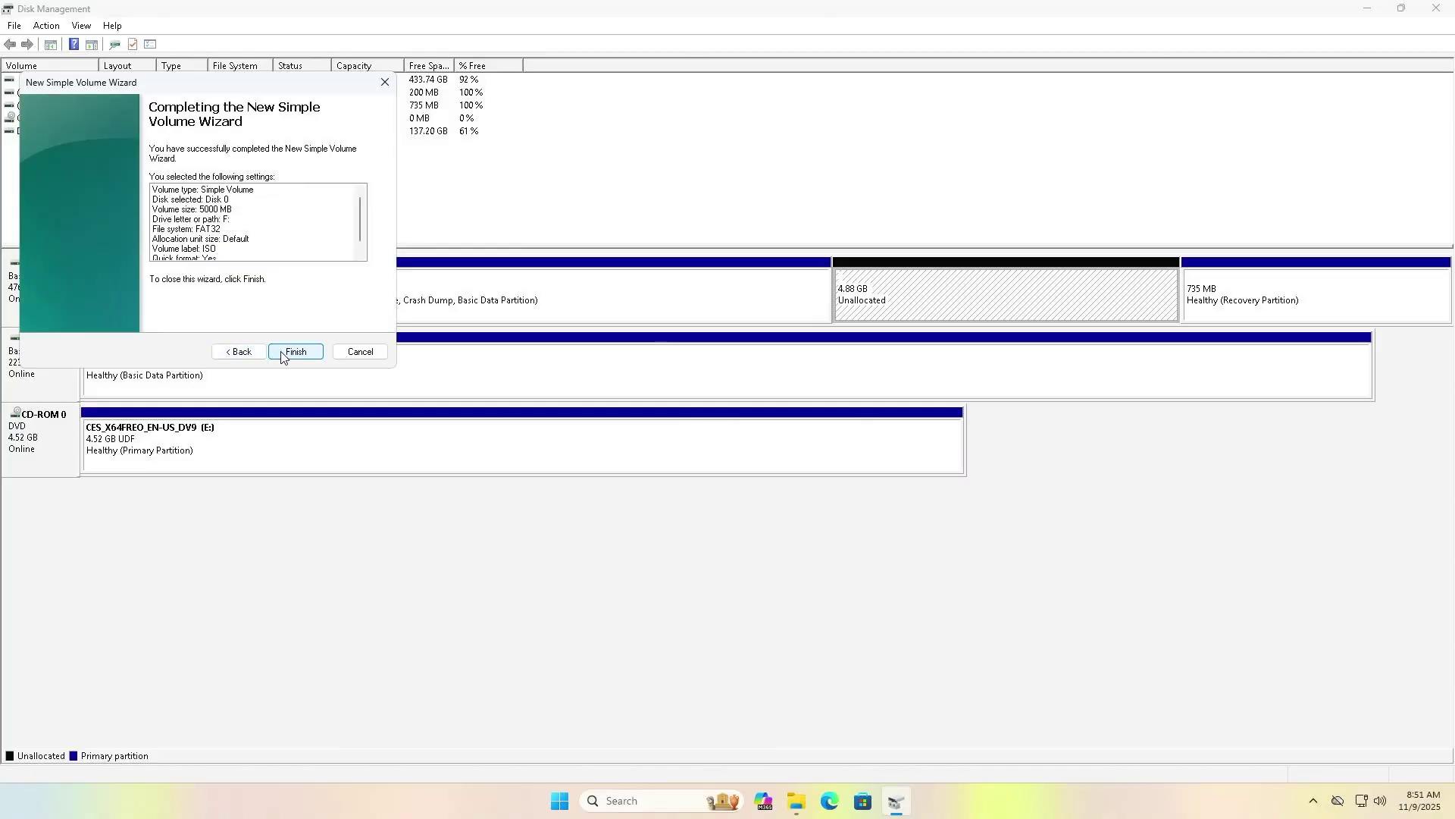
click(282, 354)
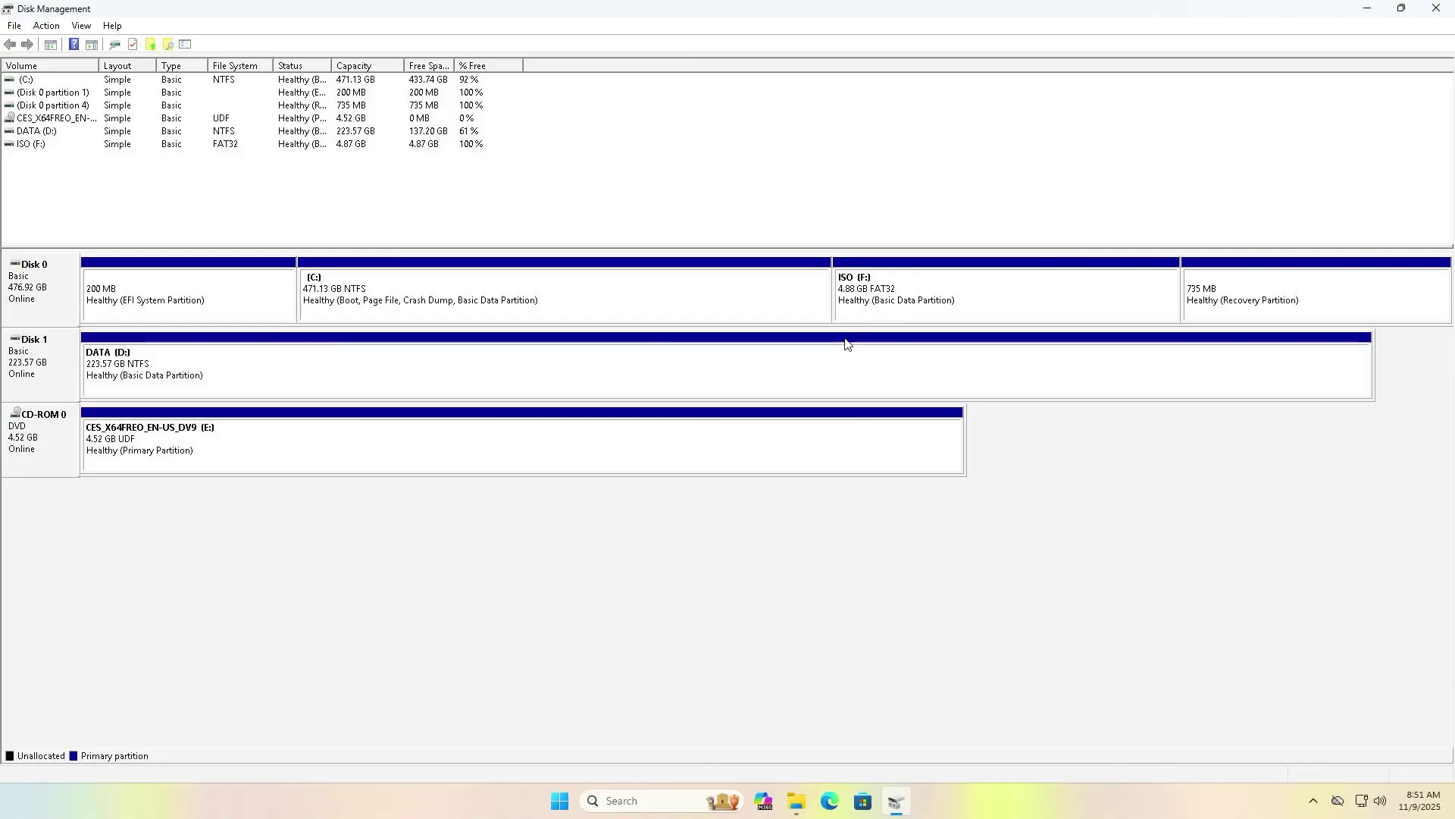
Copy every file and folder from DVD Drive (E:) and paste them onto ISO (F:).
click(798, 801)
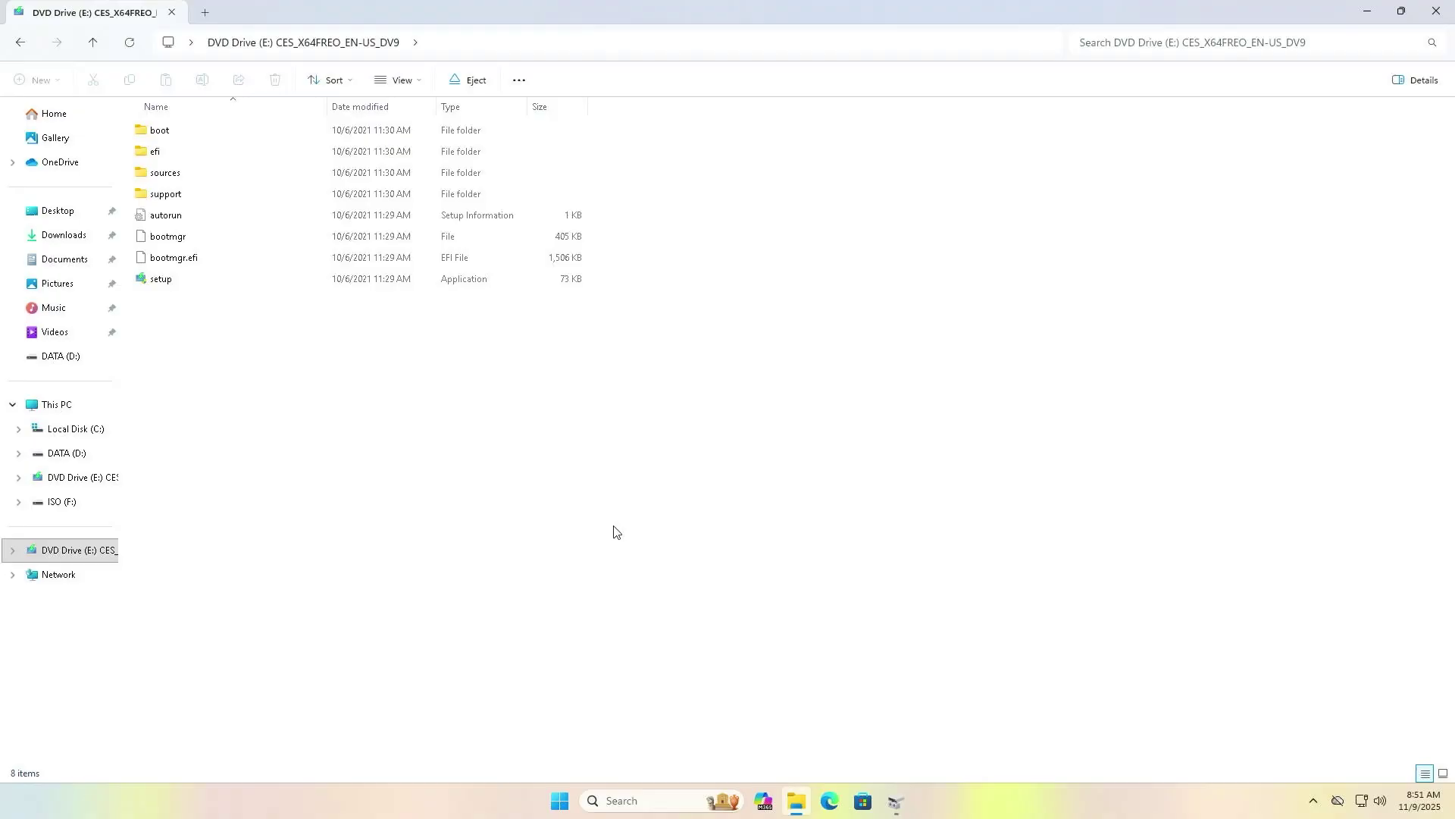
key(ctrl+a)
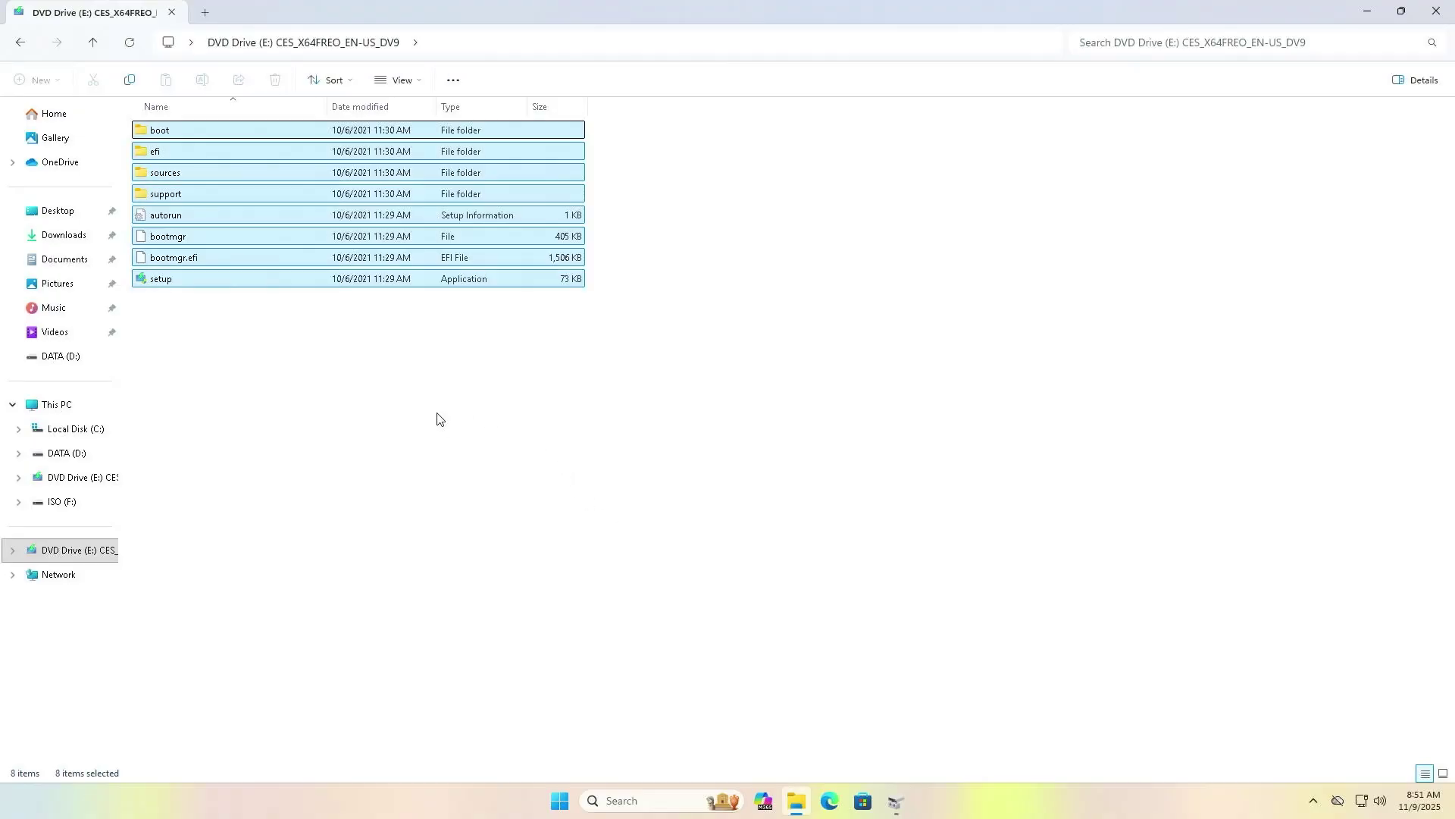
key(ctrl+c)
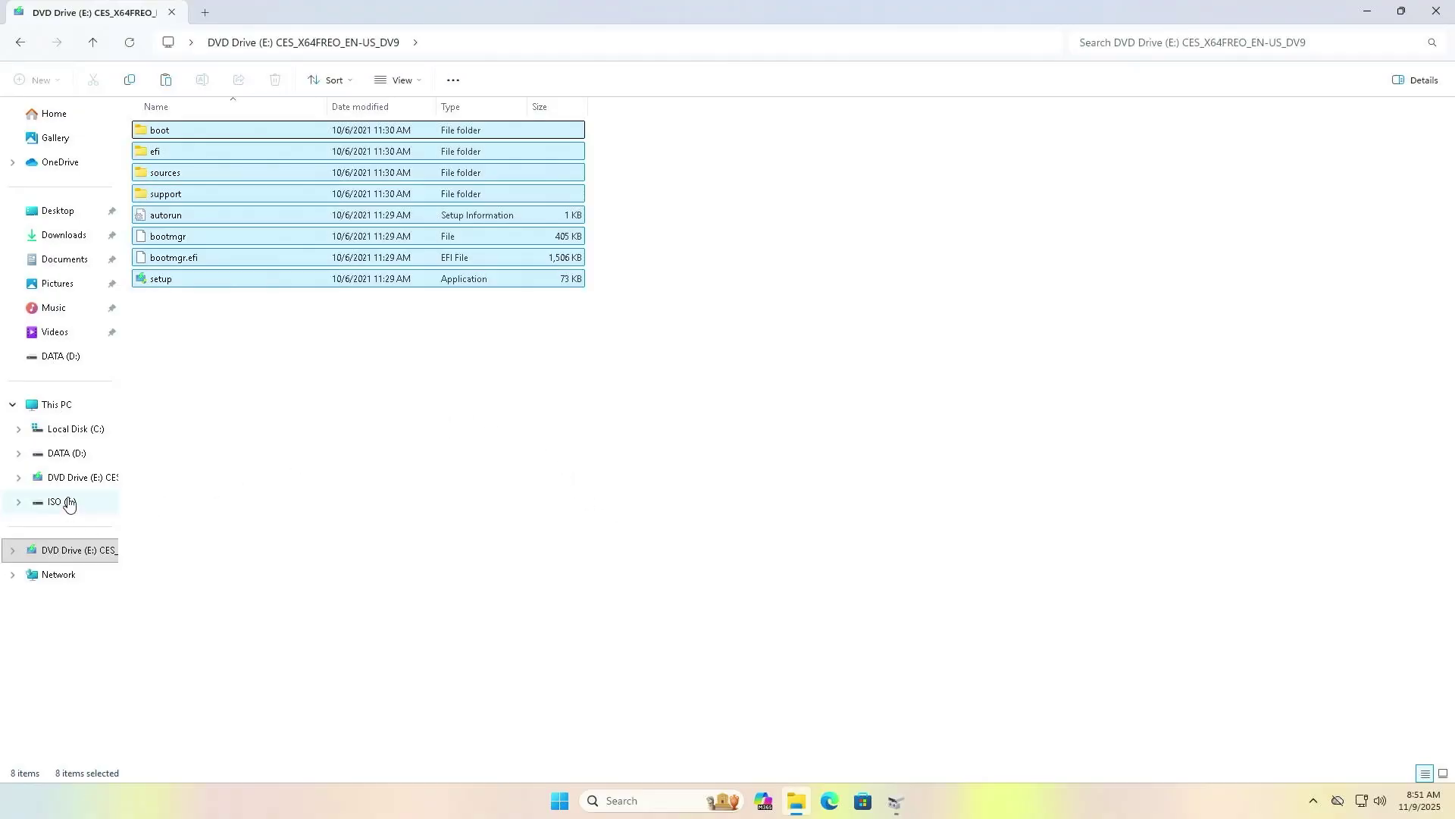
click(65, 501)
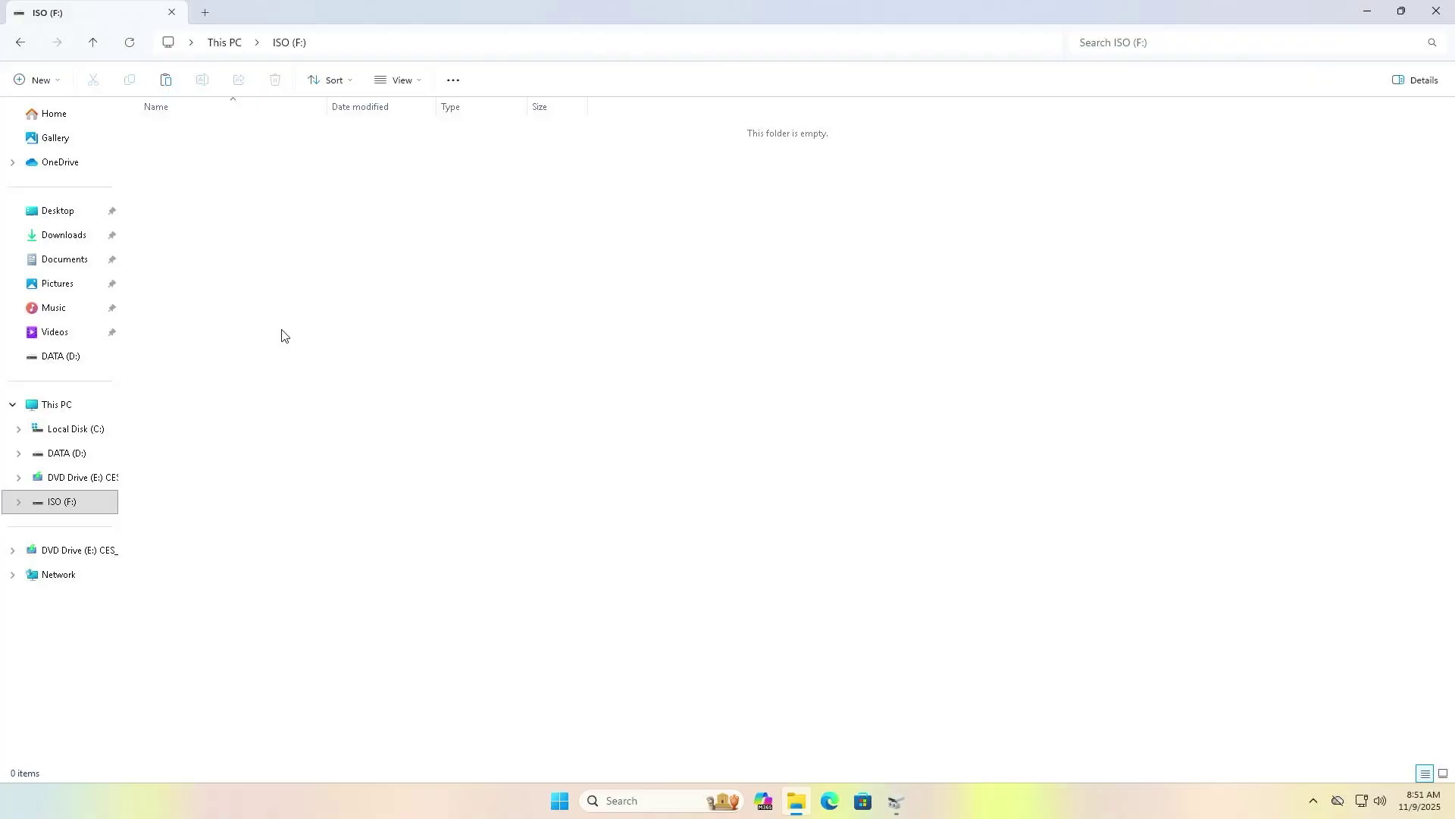
key(ctrl+v)
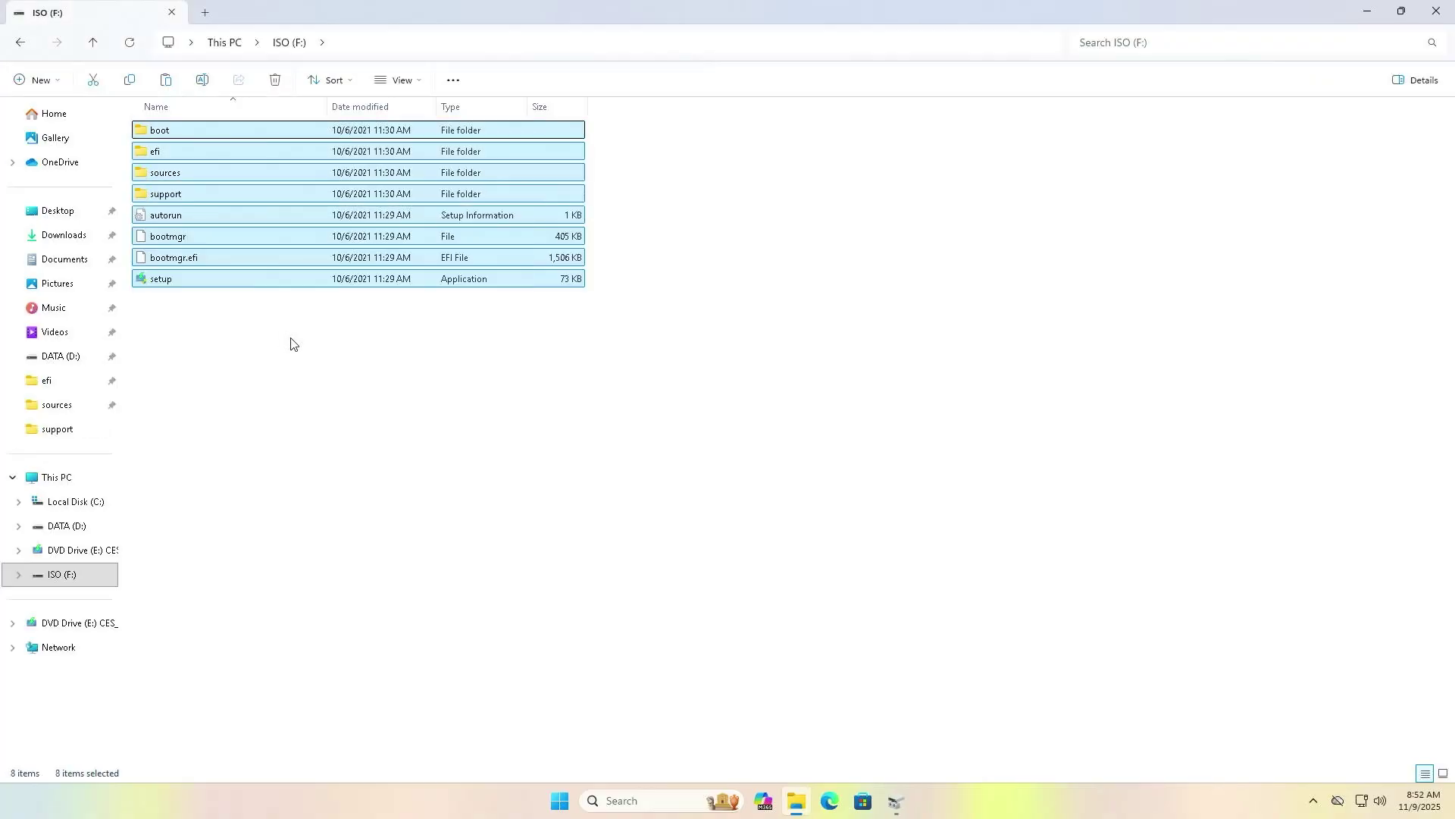
Back in Disk Management, inspect ISO (F:), DATA (D:) and Disk 0's 200 MB EFI System Partition.
click(898, 803)
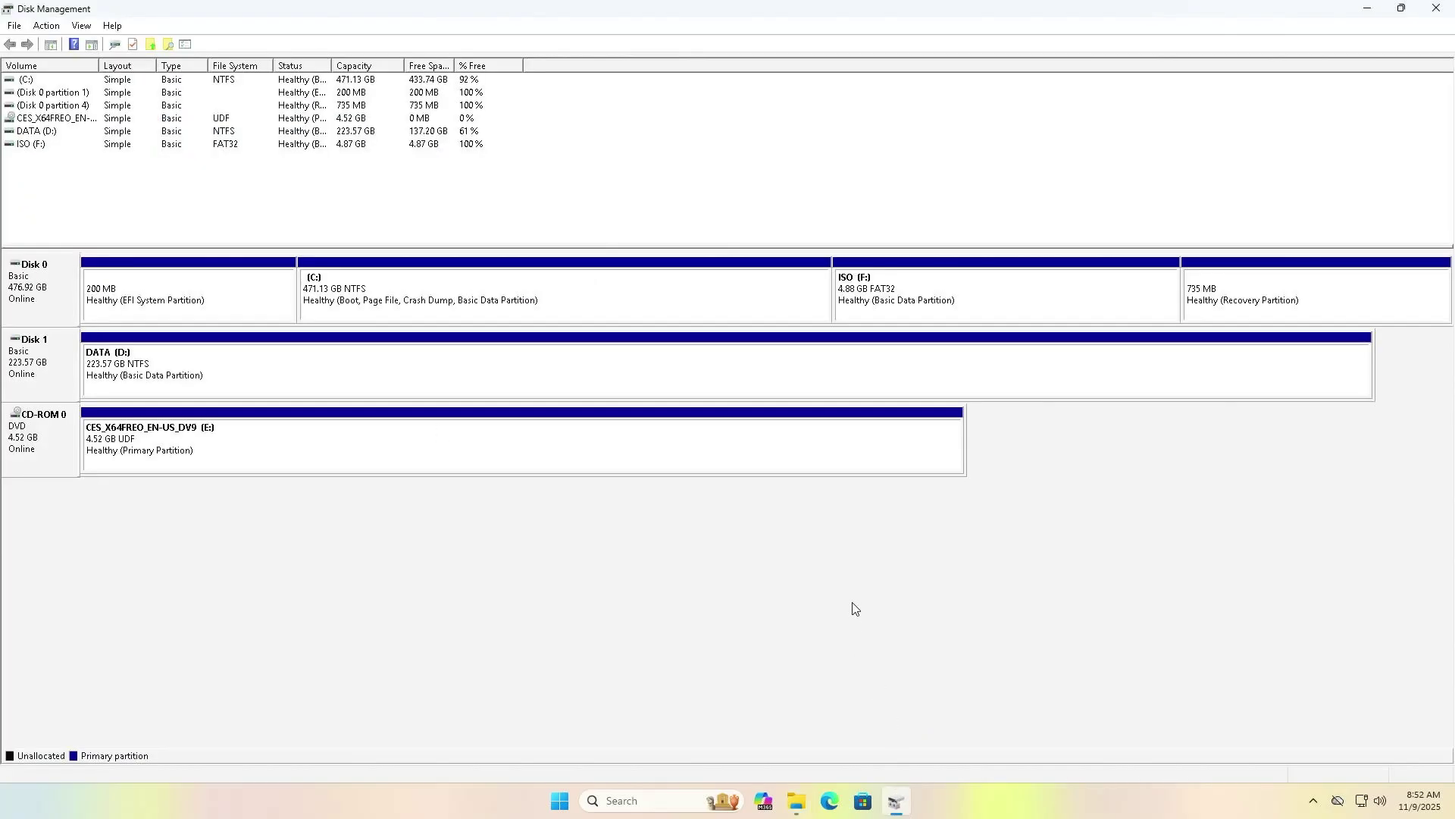
click(929, 319)
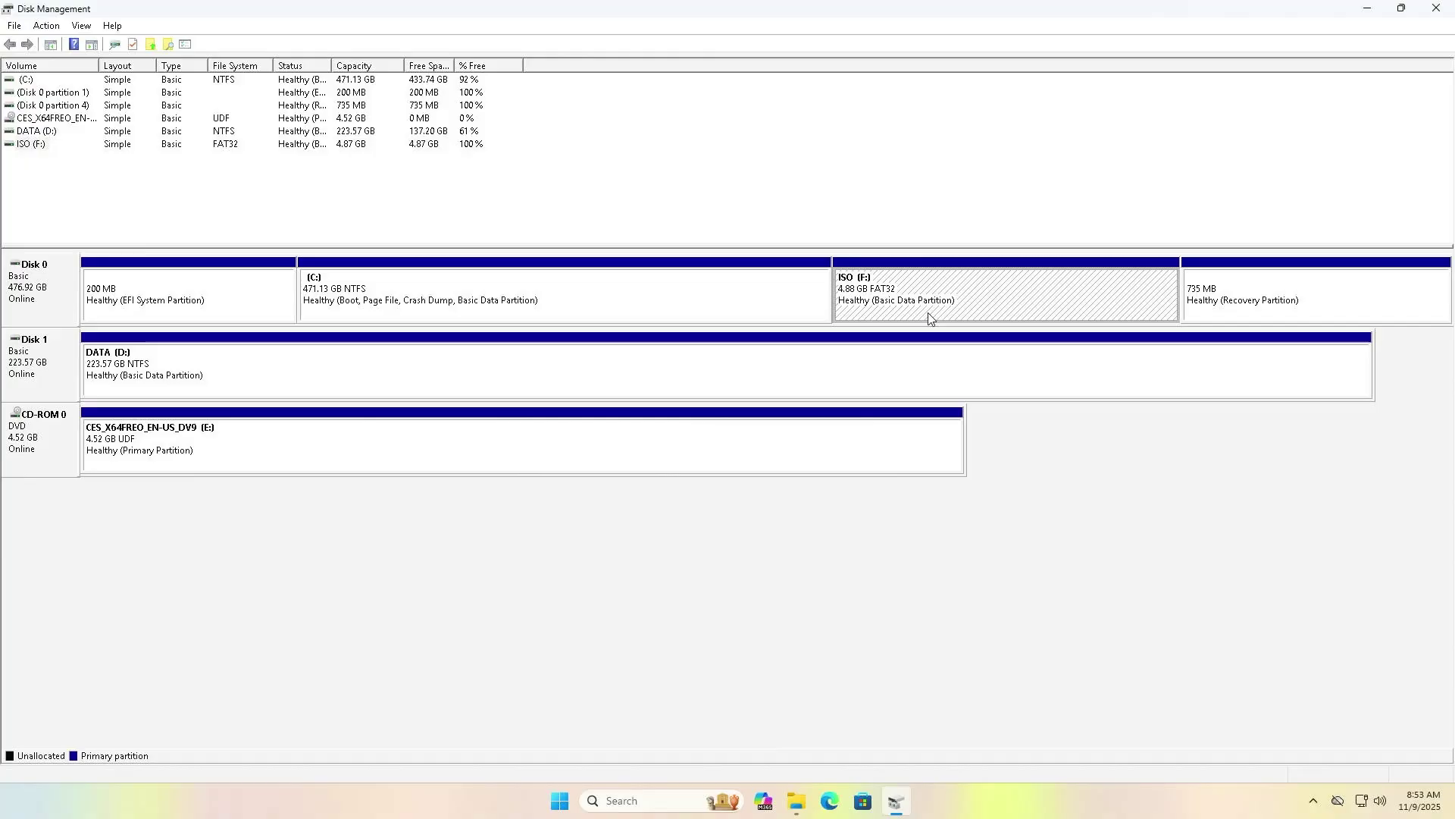
click(207, 291)
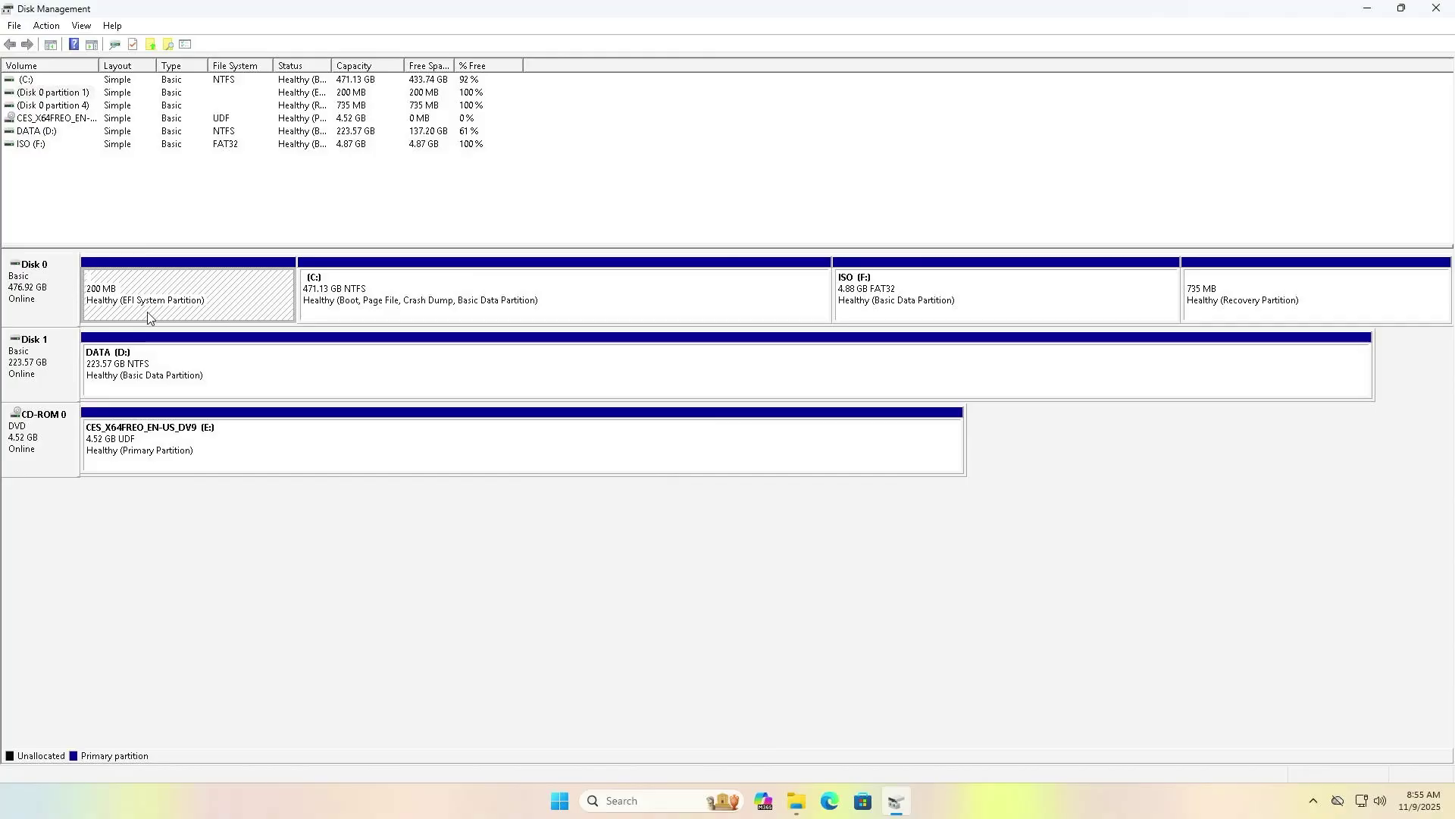
click(61, 310)
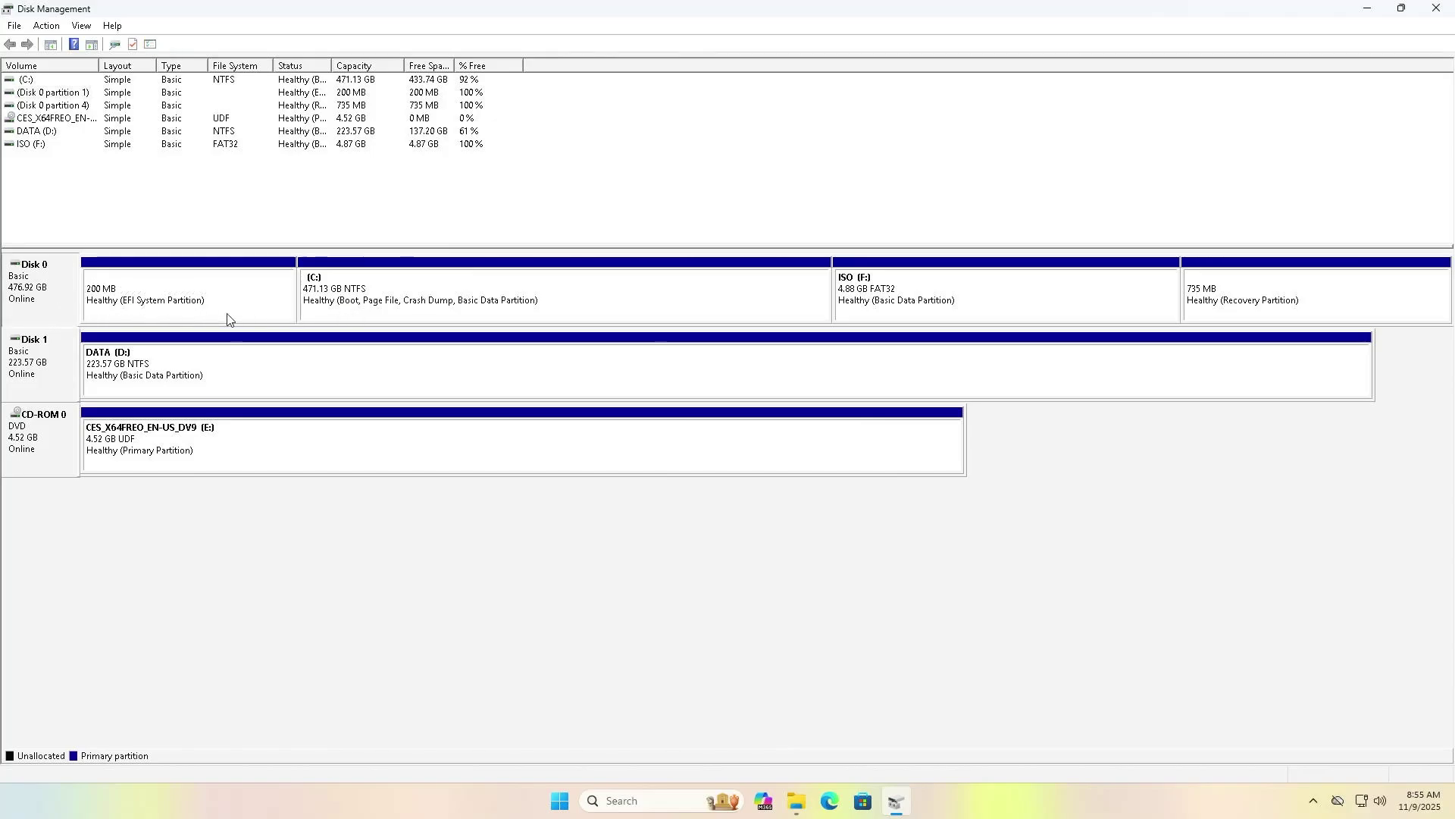
click(184, 309)
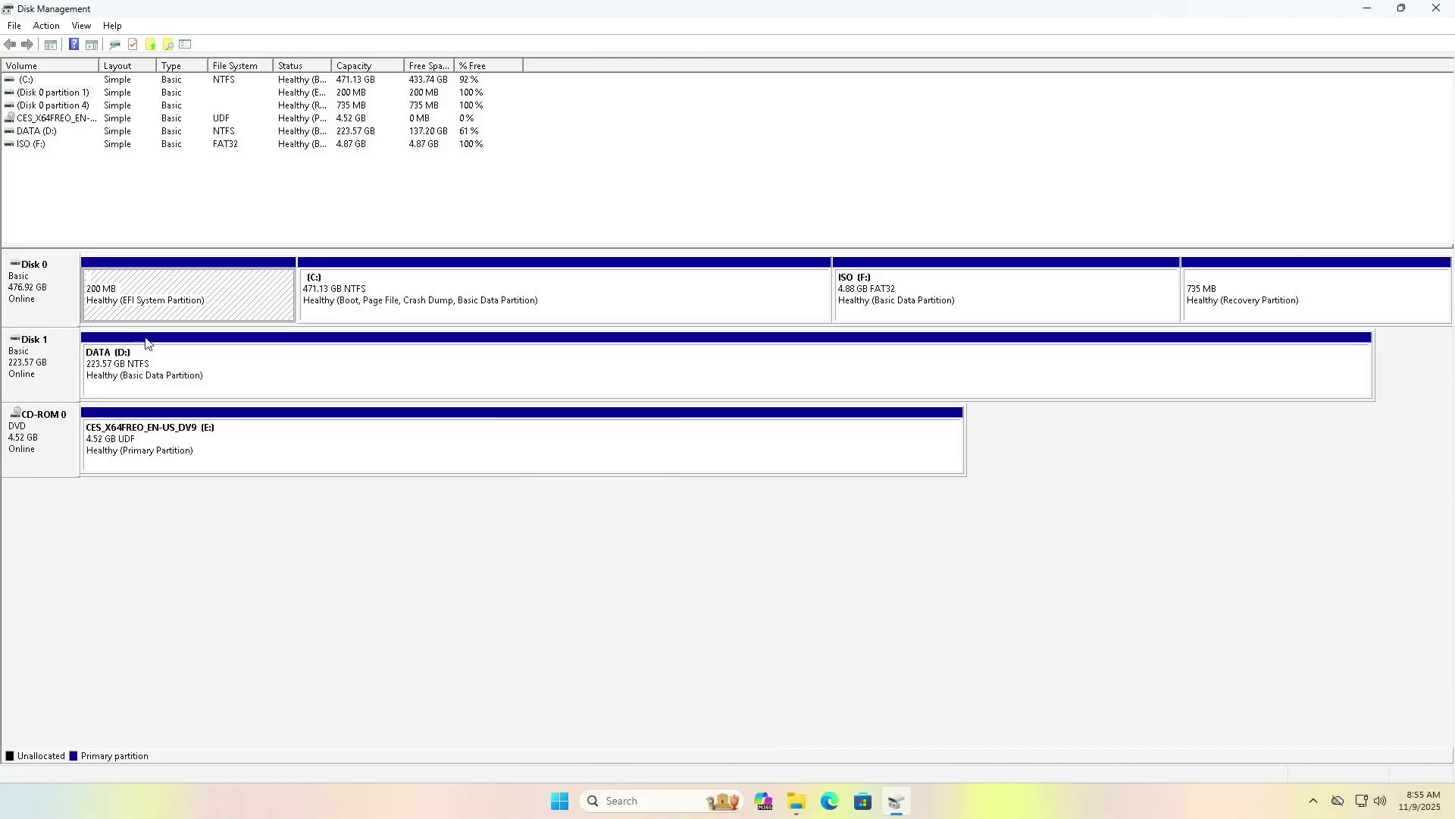
click(202, 378)
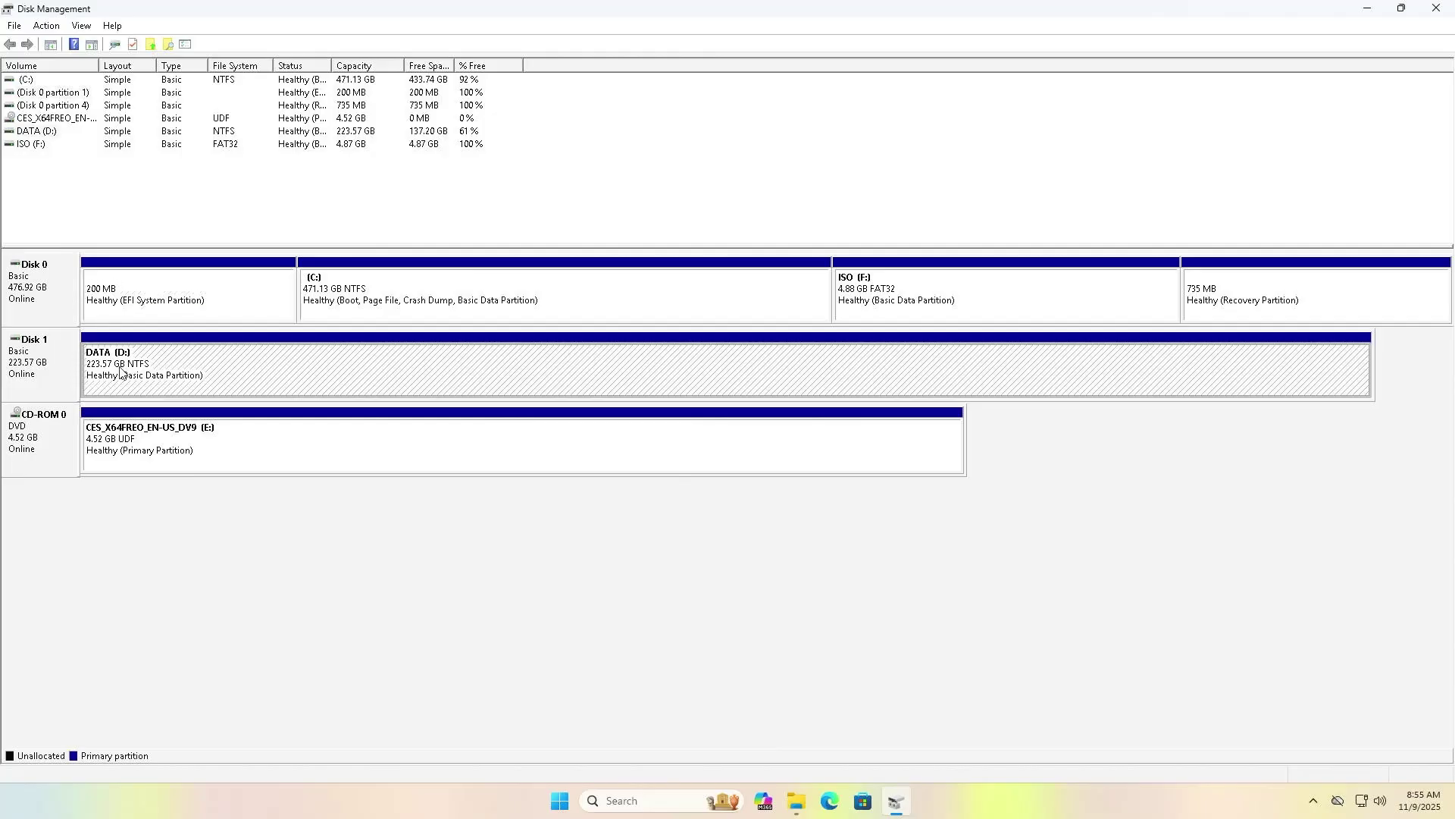
click(61, 384)
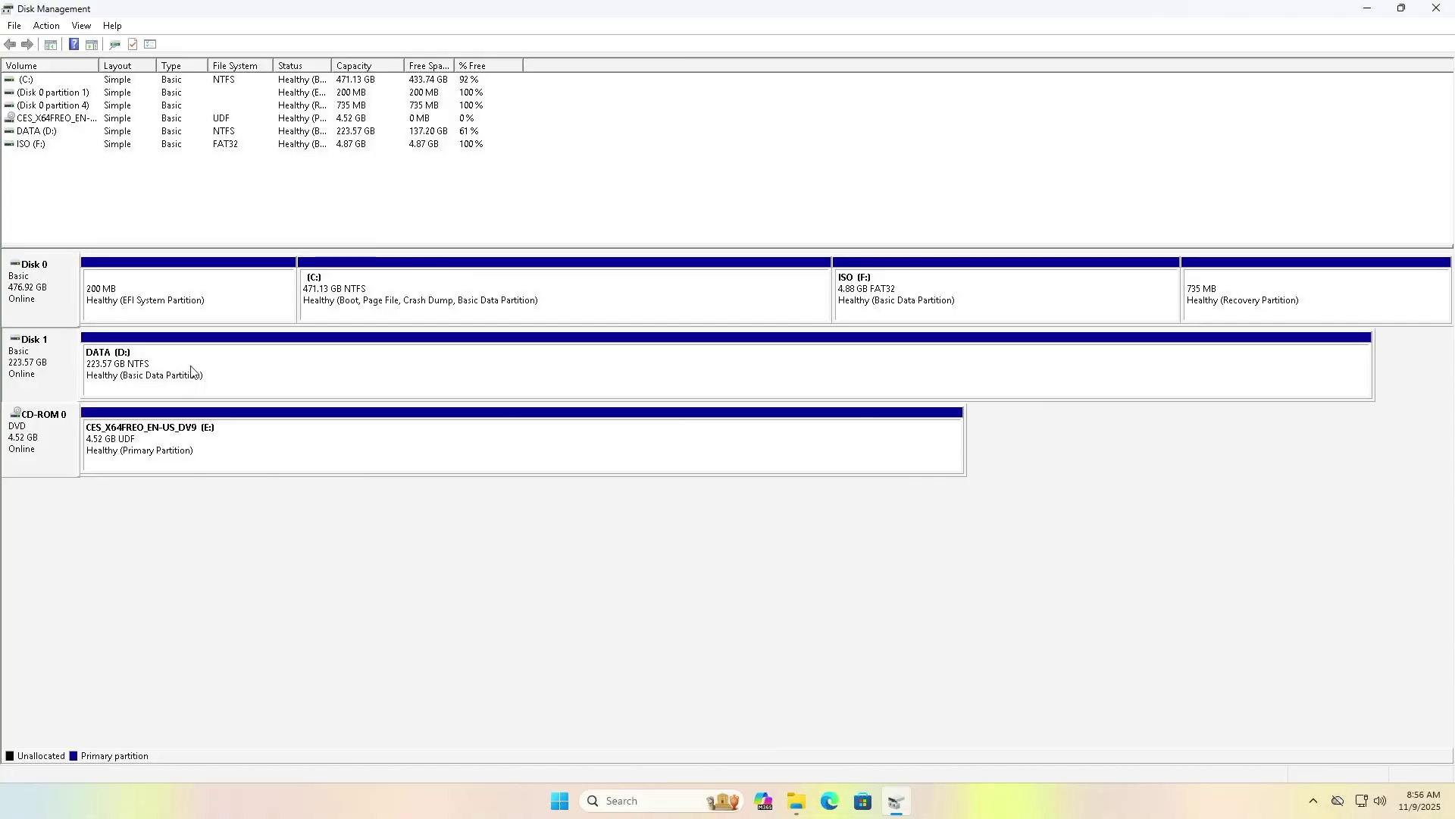
click(178, 309)
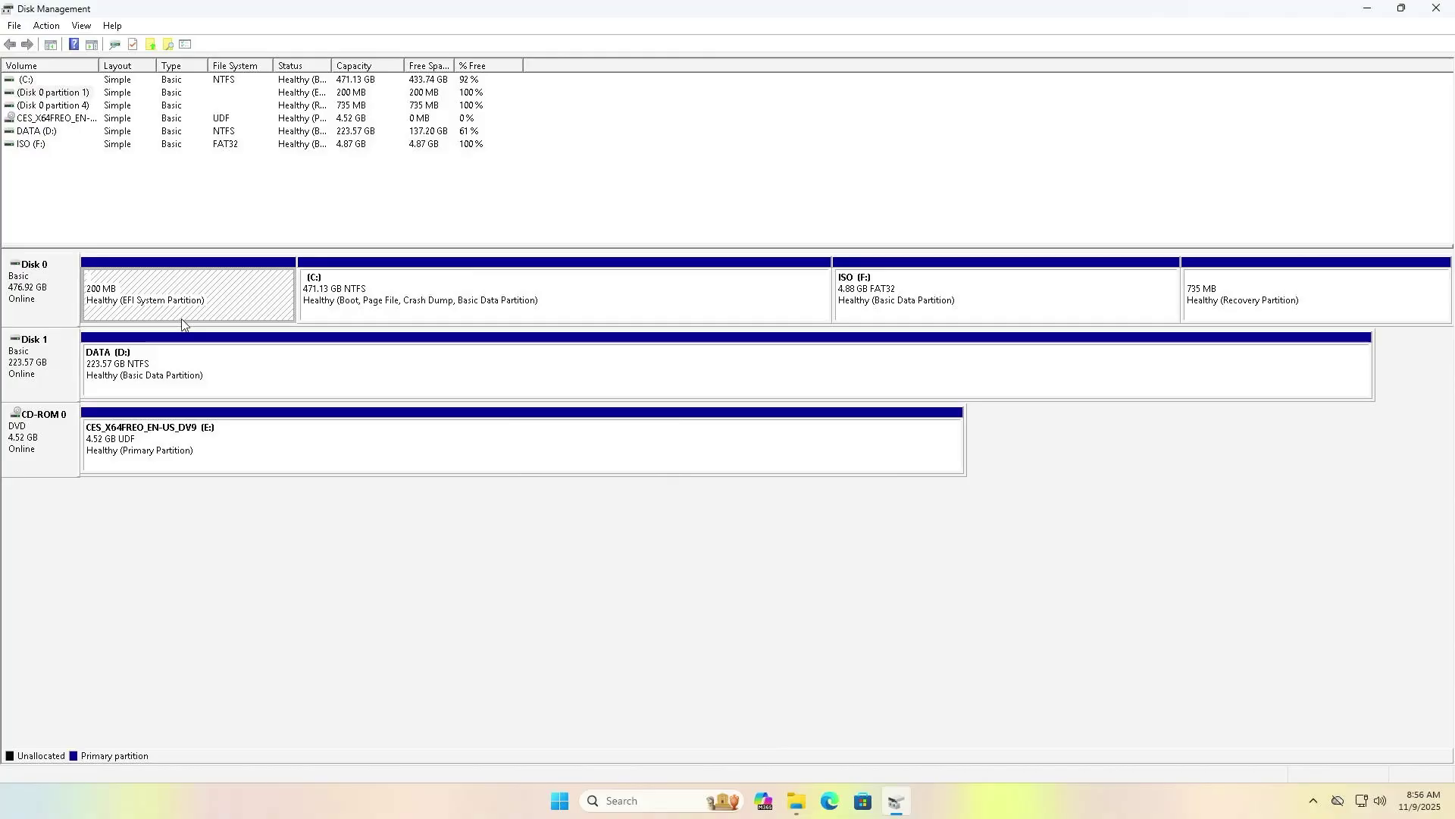
Launch diskpart, select Disk 0, list its partitions and select the 200 MB System partition.
key(super)
text(diskpar)
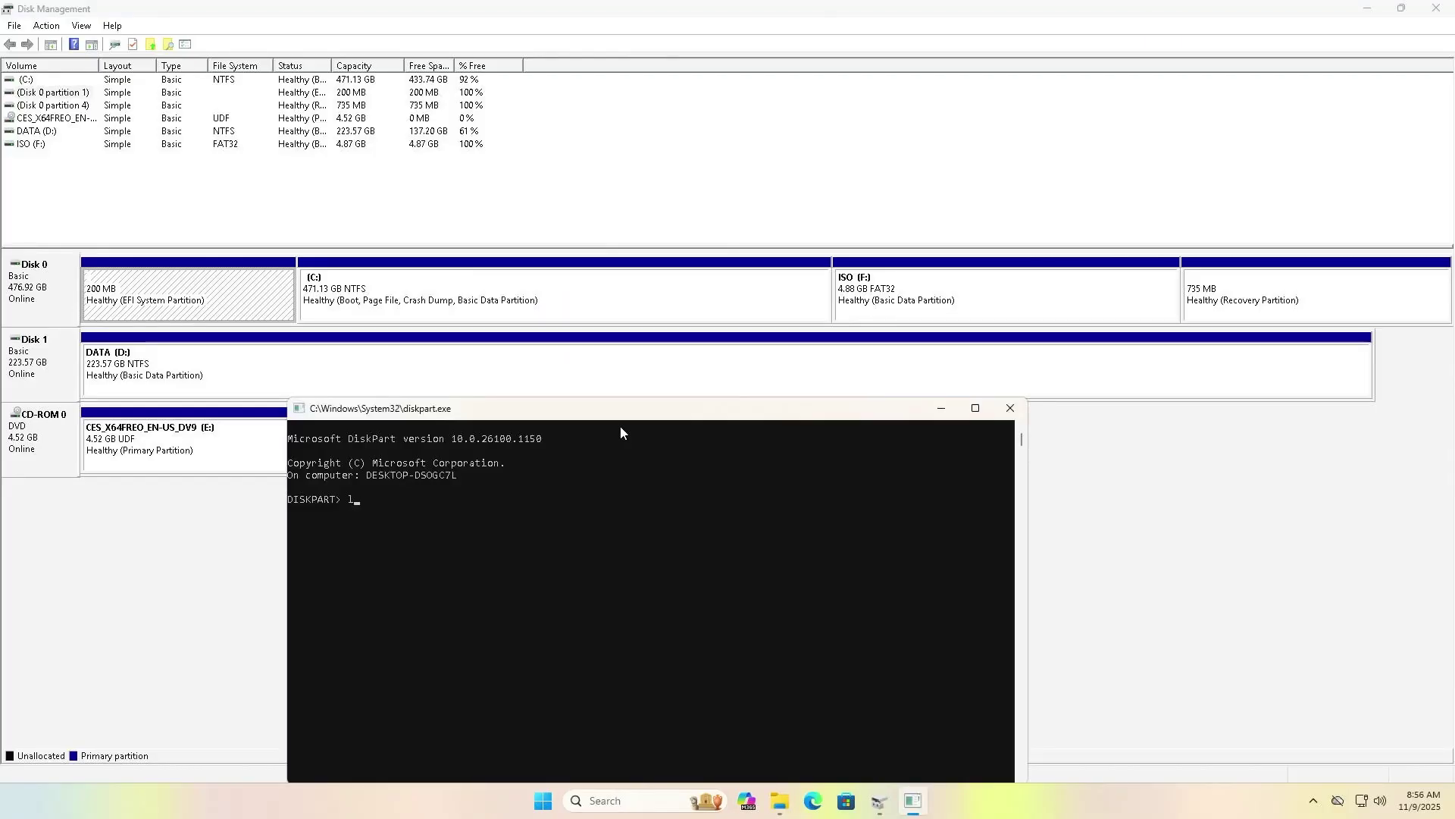
text(st disk)
key(Return)
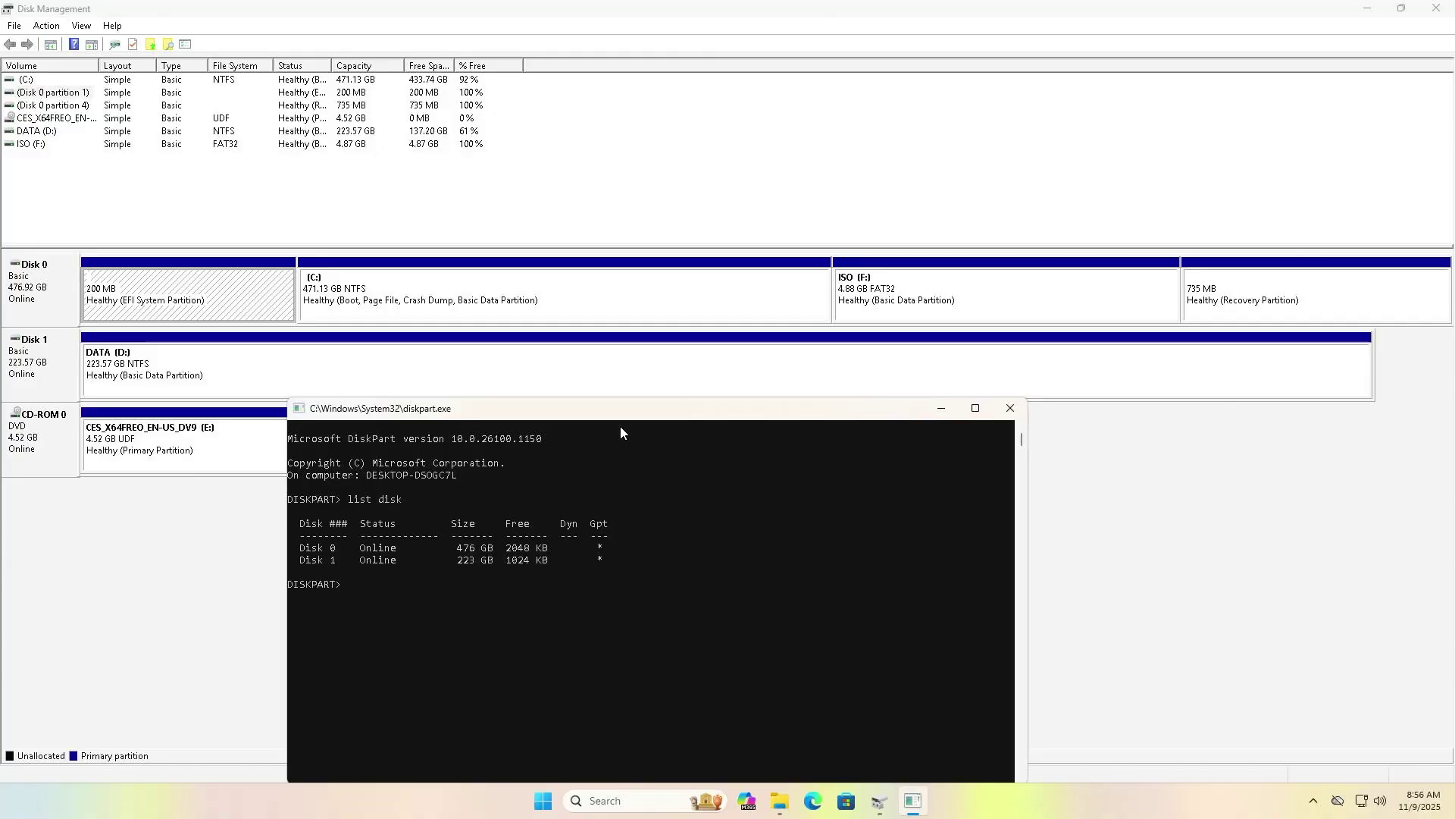
text(sel disk 0)
key(Return)
text(list)
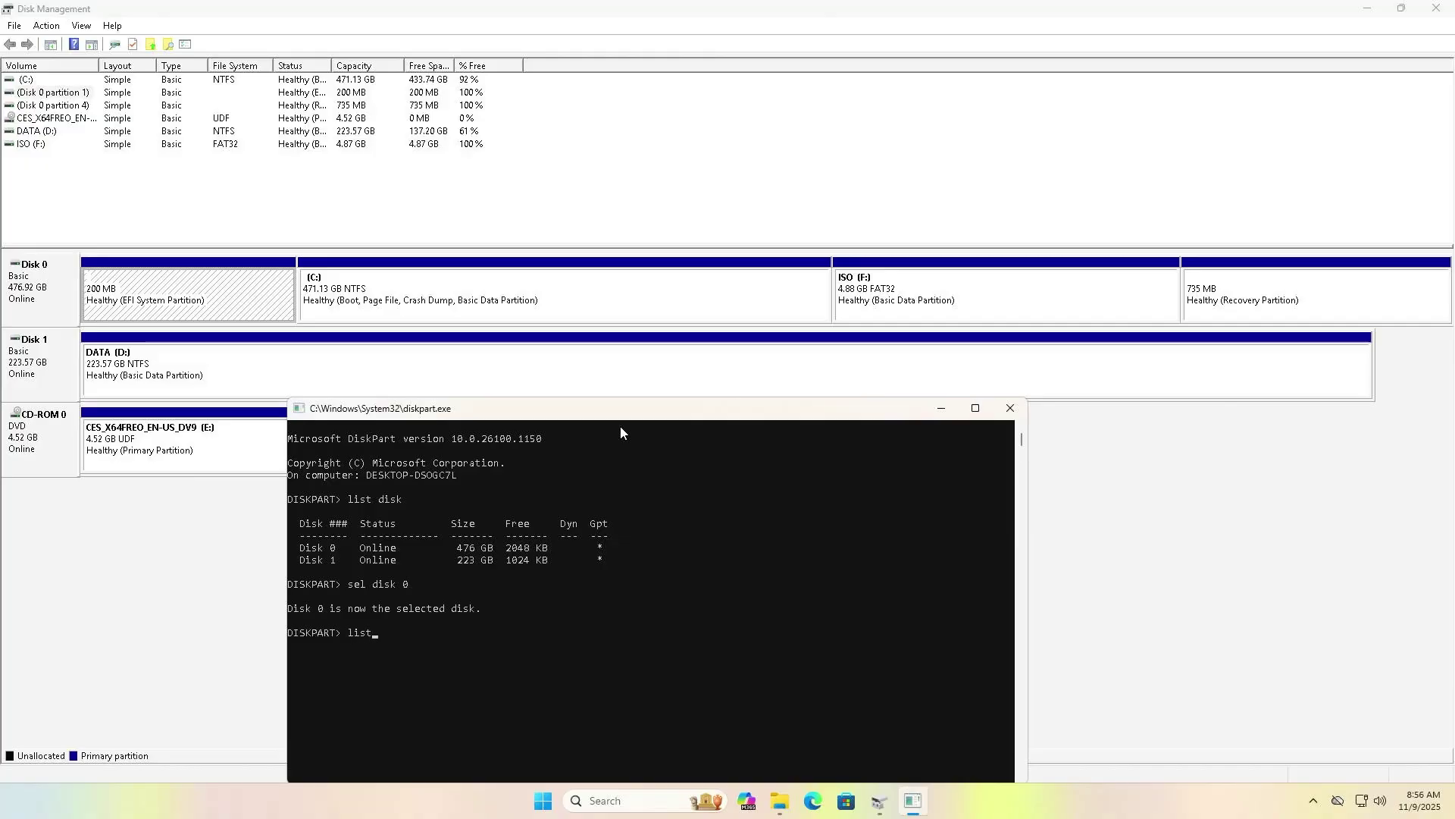
text( part)
key(Return)
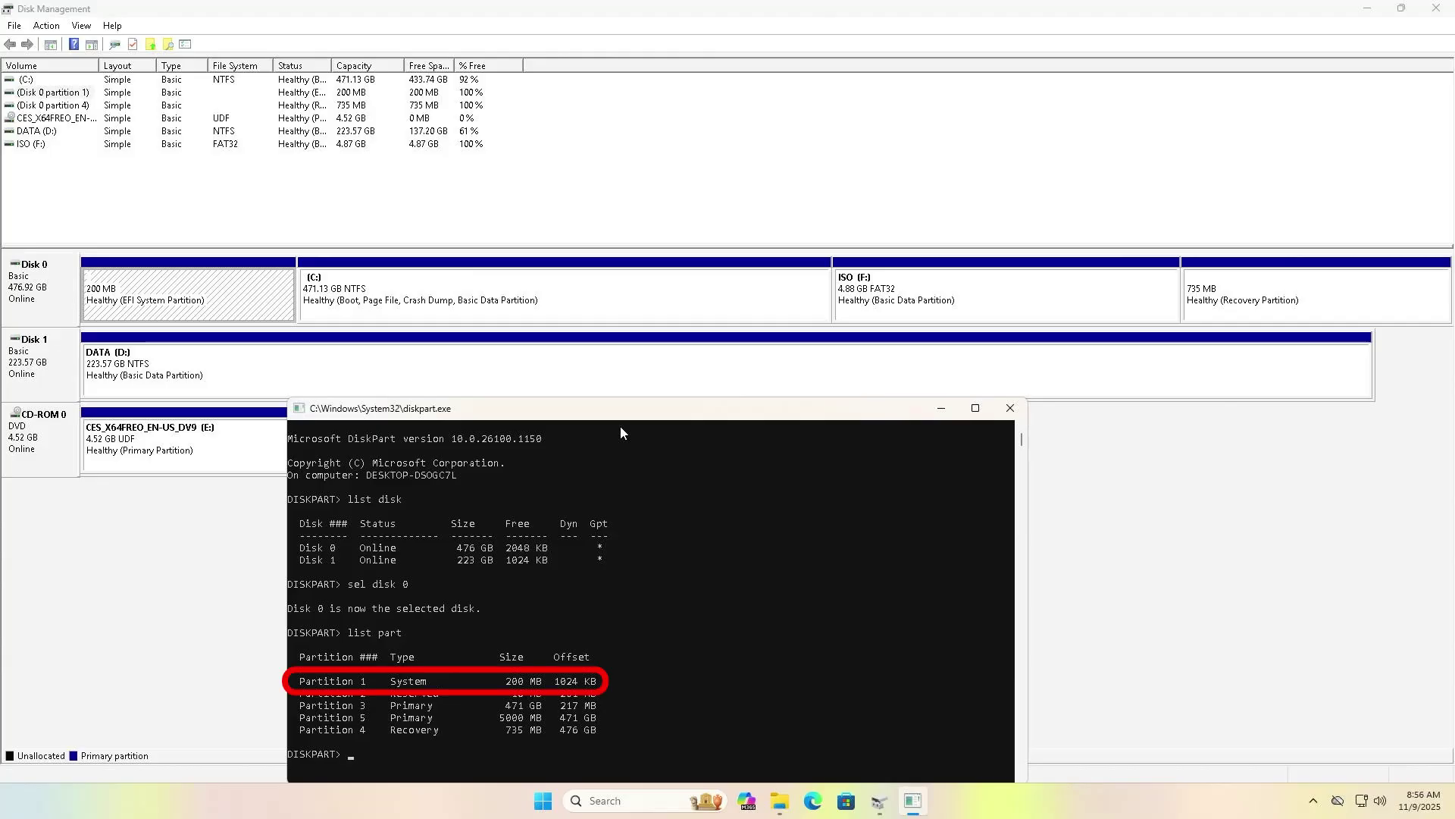
text(sel)
text( part 1)
key(Return)
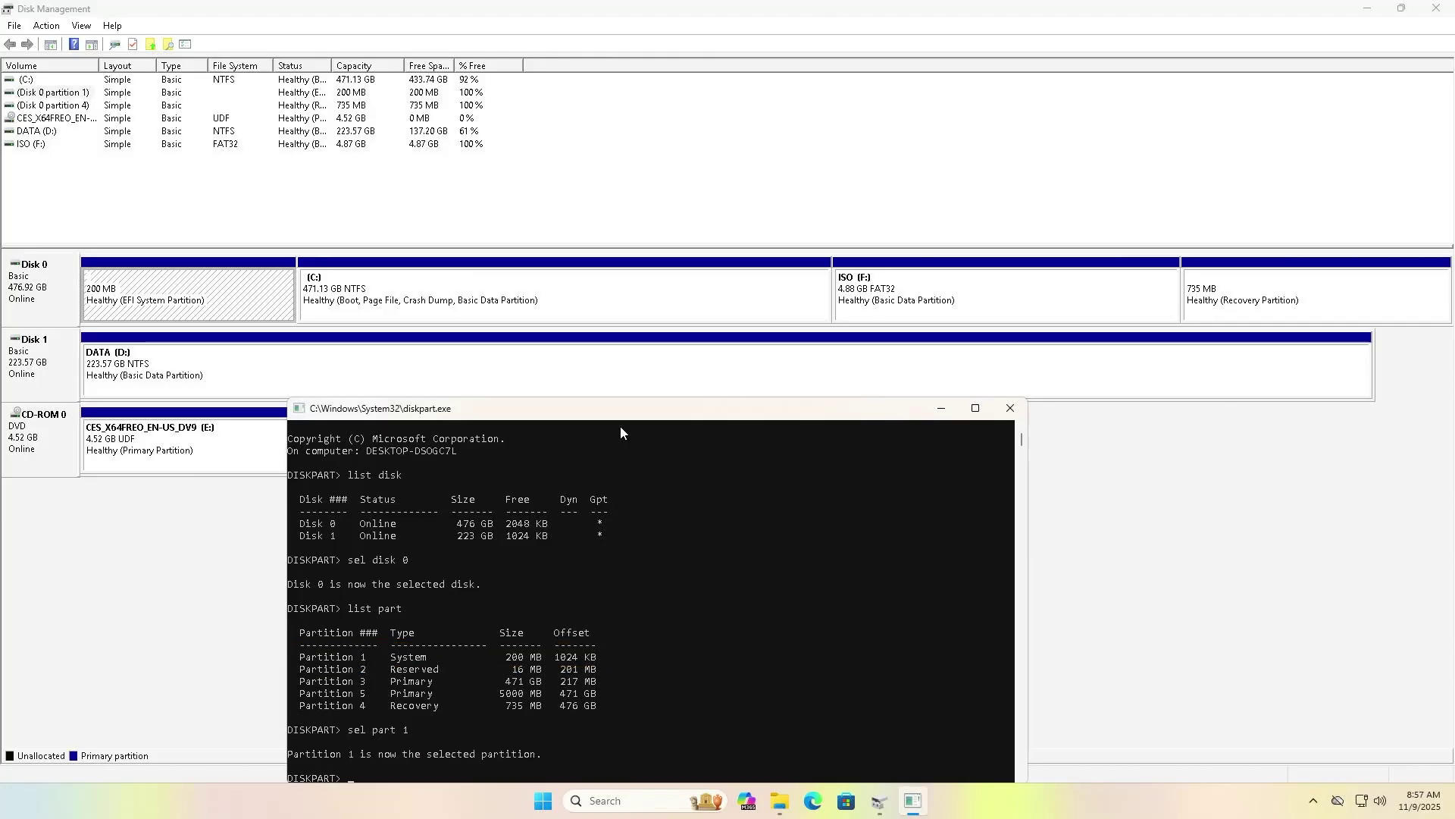
text(help set id)
From the set id help, copy the Basic data partition GUID and apply it with set id=.
key(Return)
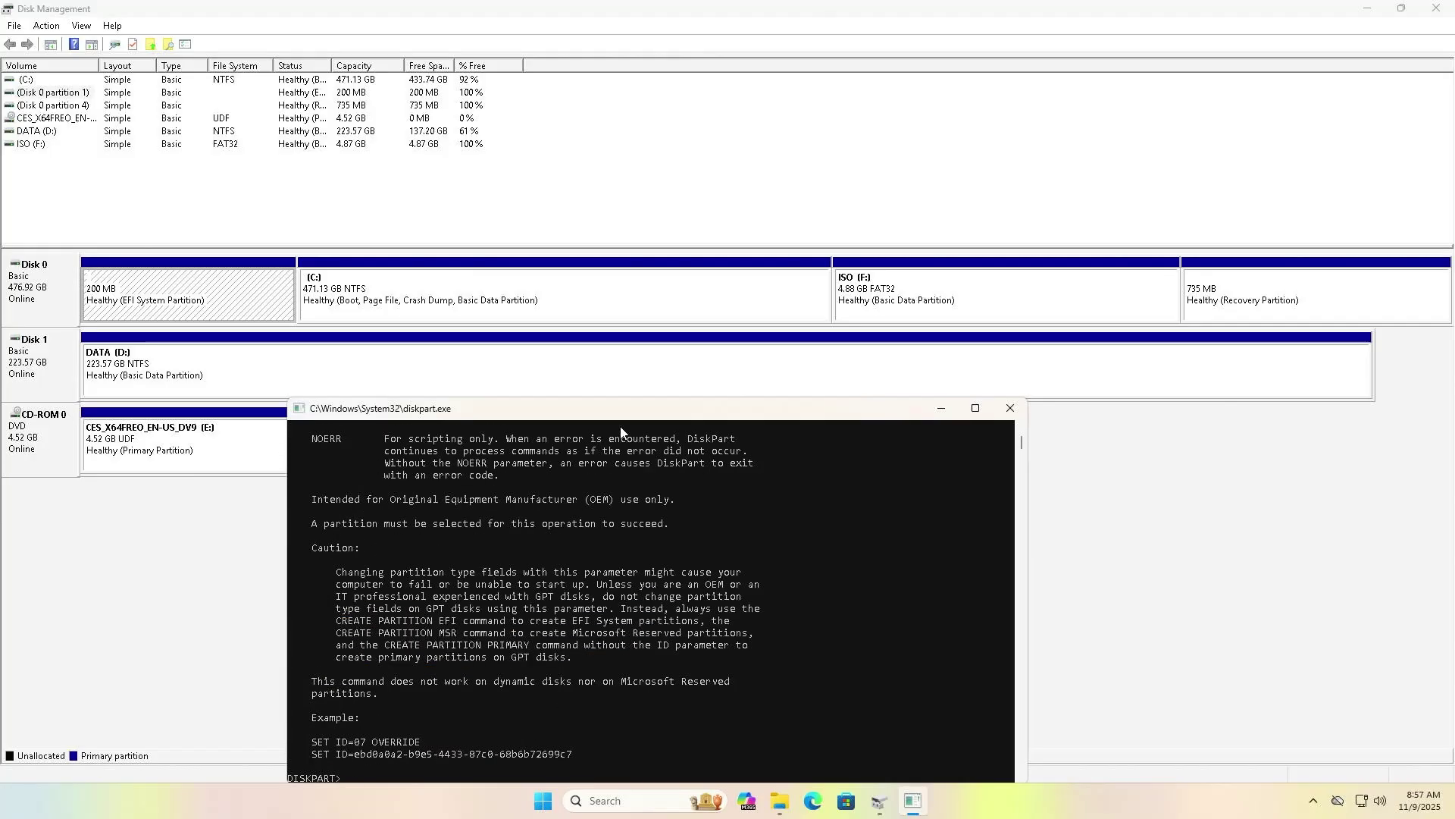
scroll(639, 492, up, 3)
scroll(638, 484, up, 3)
scroll(638, 479, up, 4)
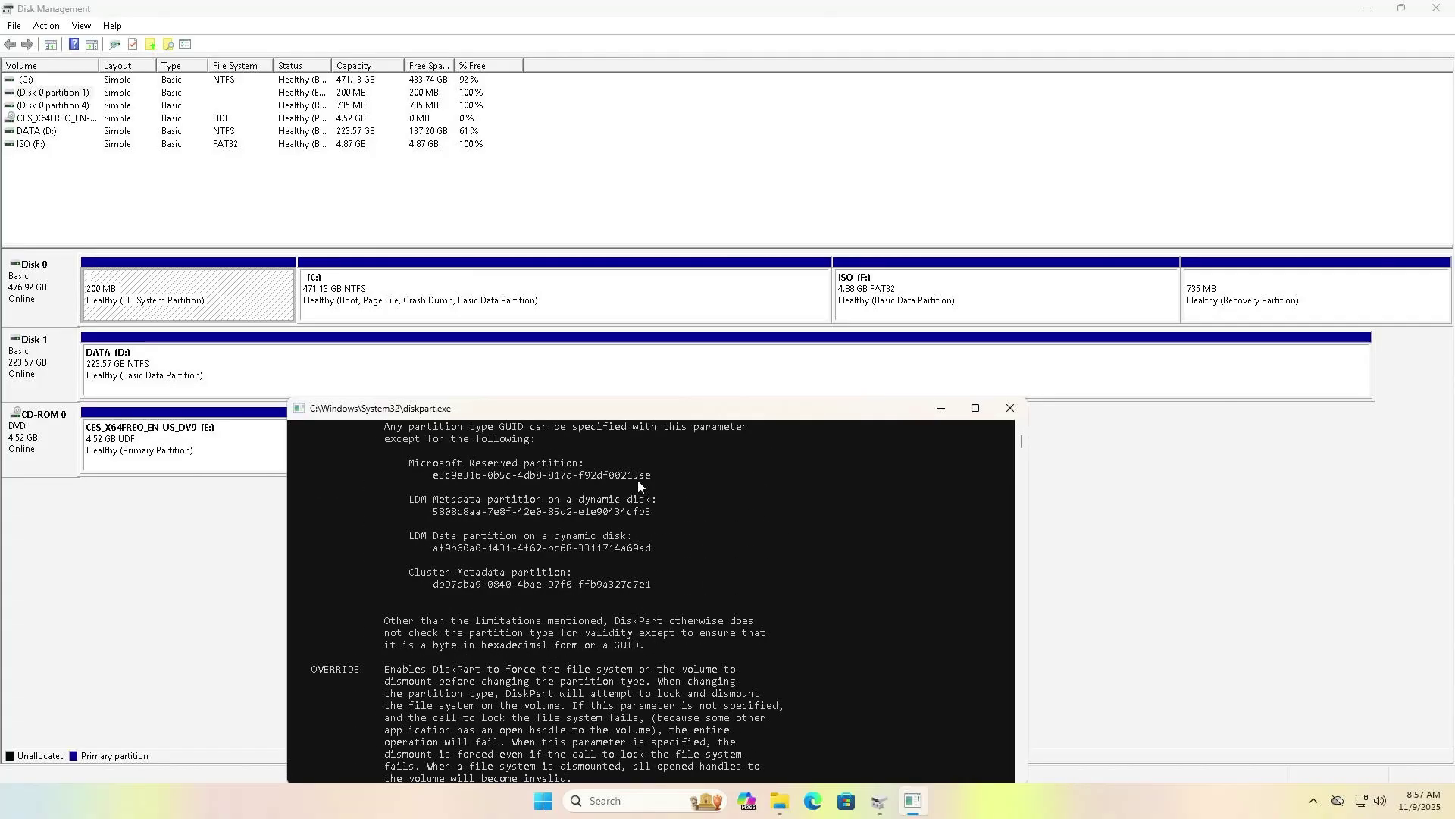
scroll(638, 480, up, 2)
scroll(638, 478, up, 3)
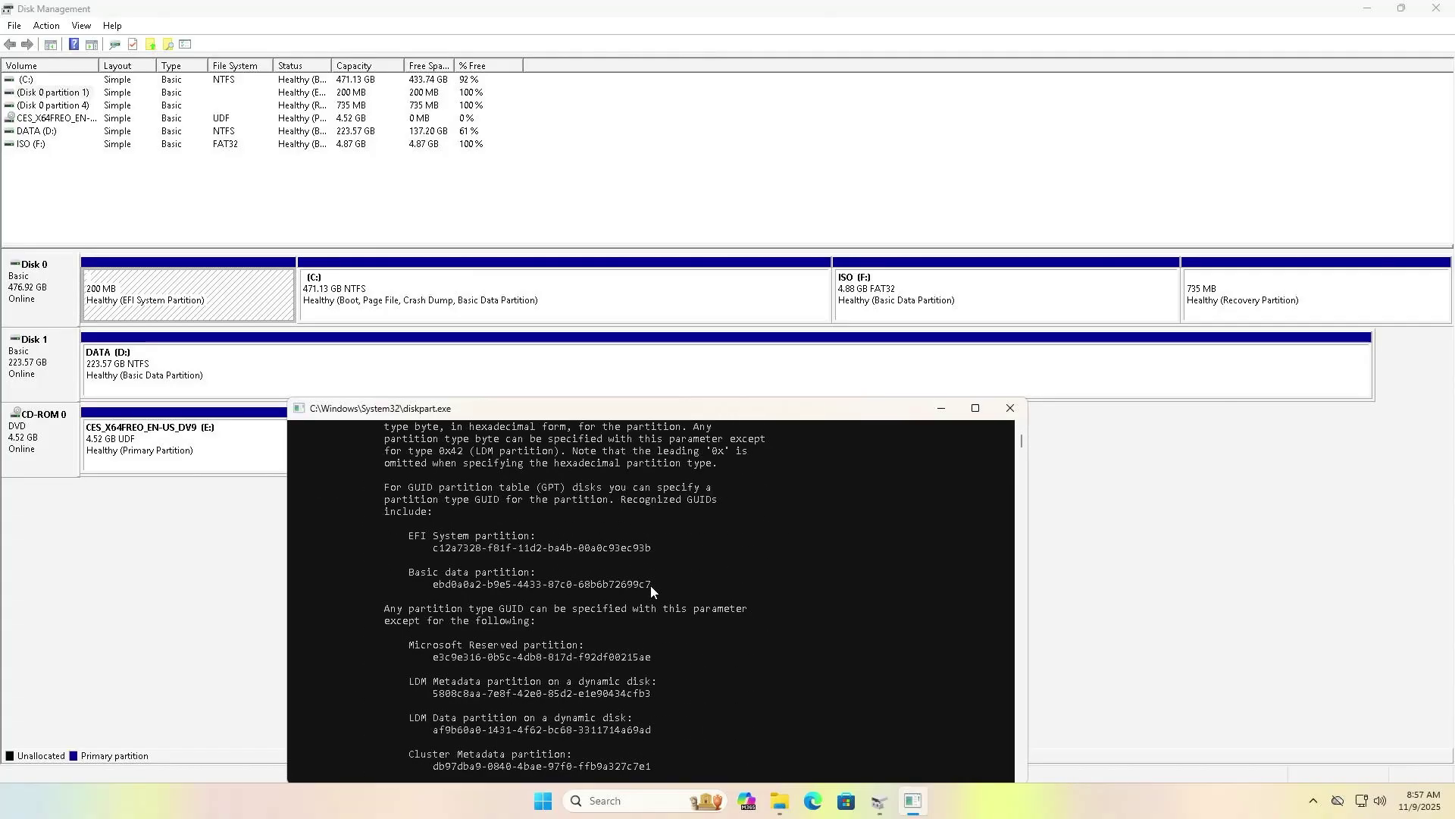
drag(650, 585, 435, 589)
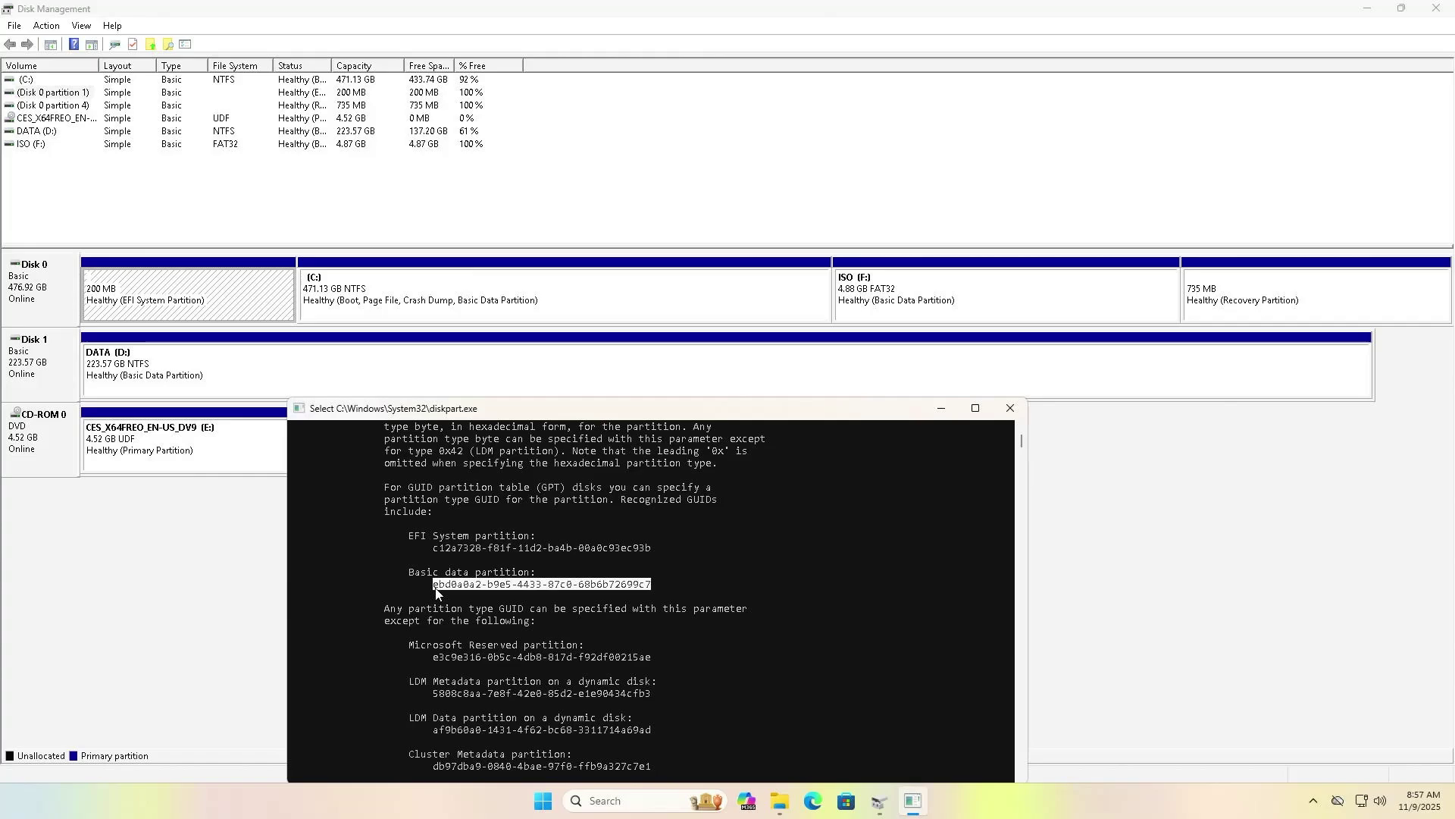
key(ctrl+c)
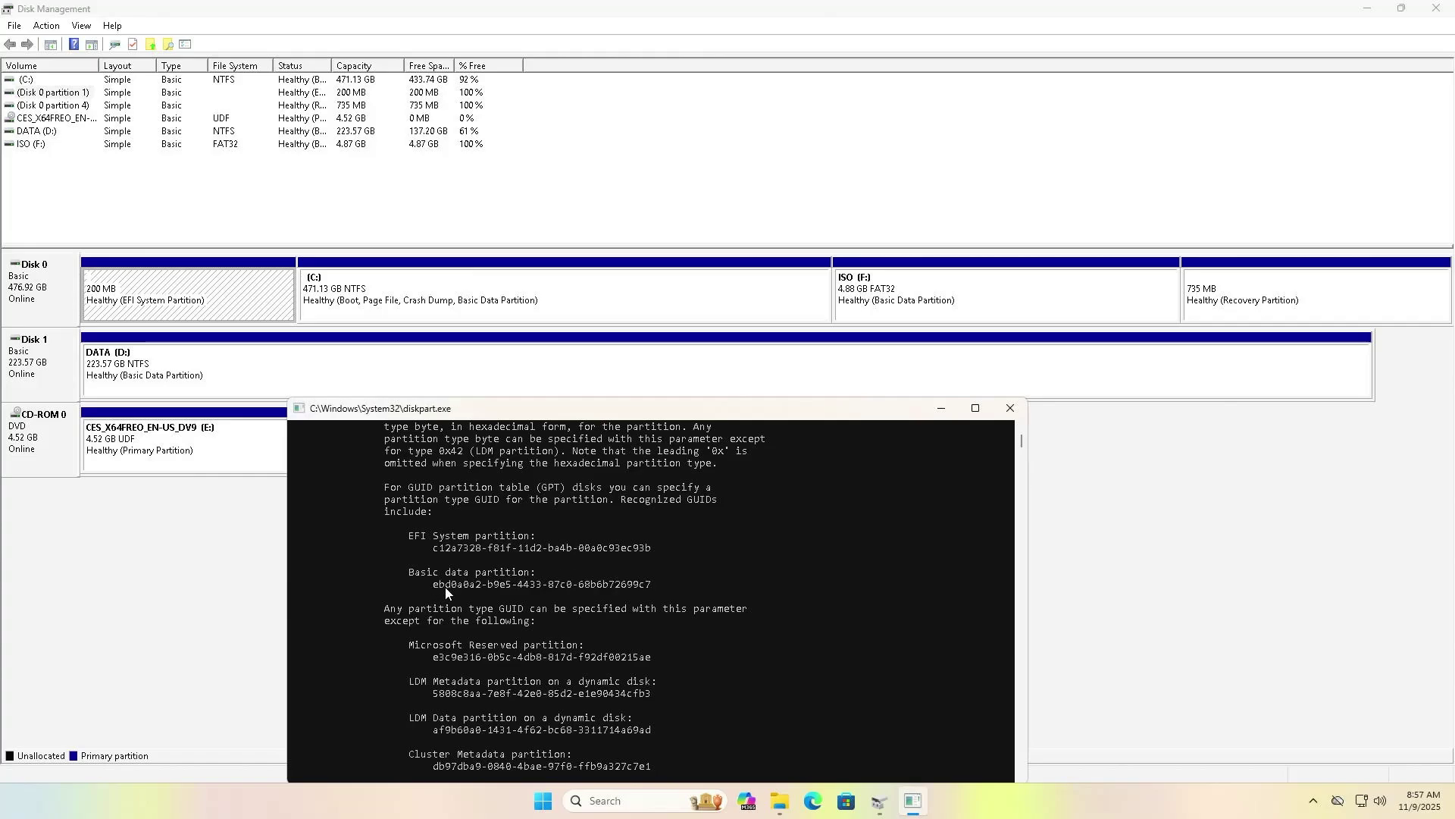
text(set id=)
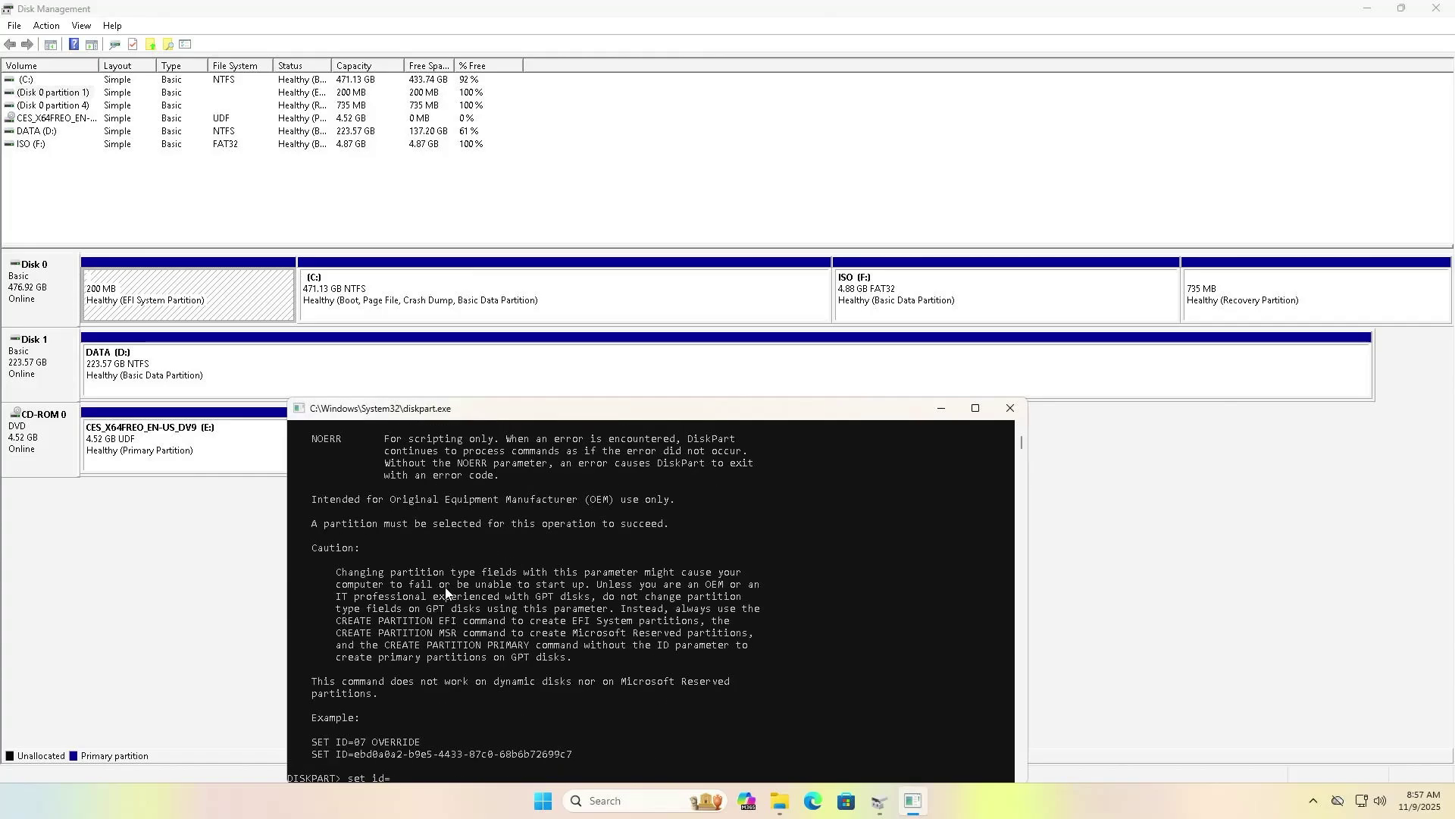
key(ctrl+v)
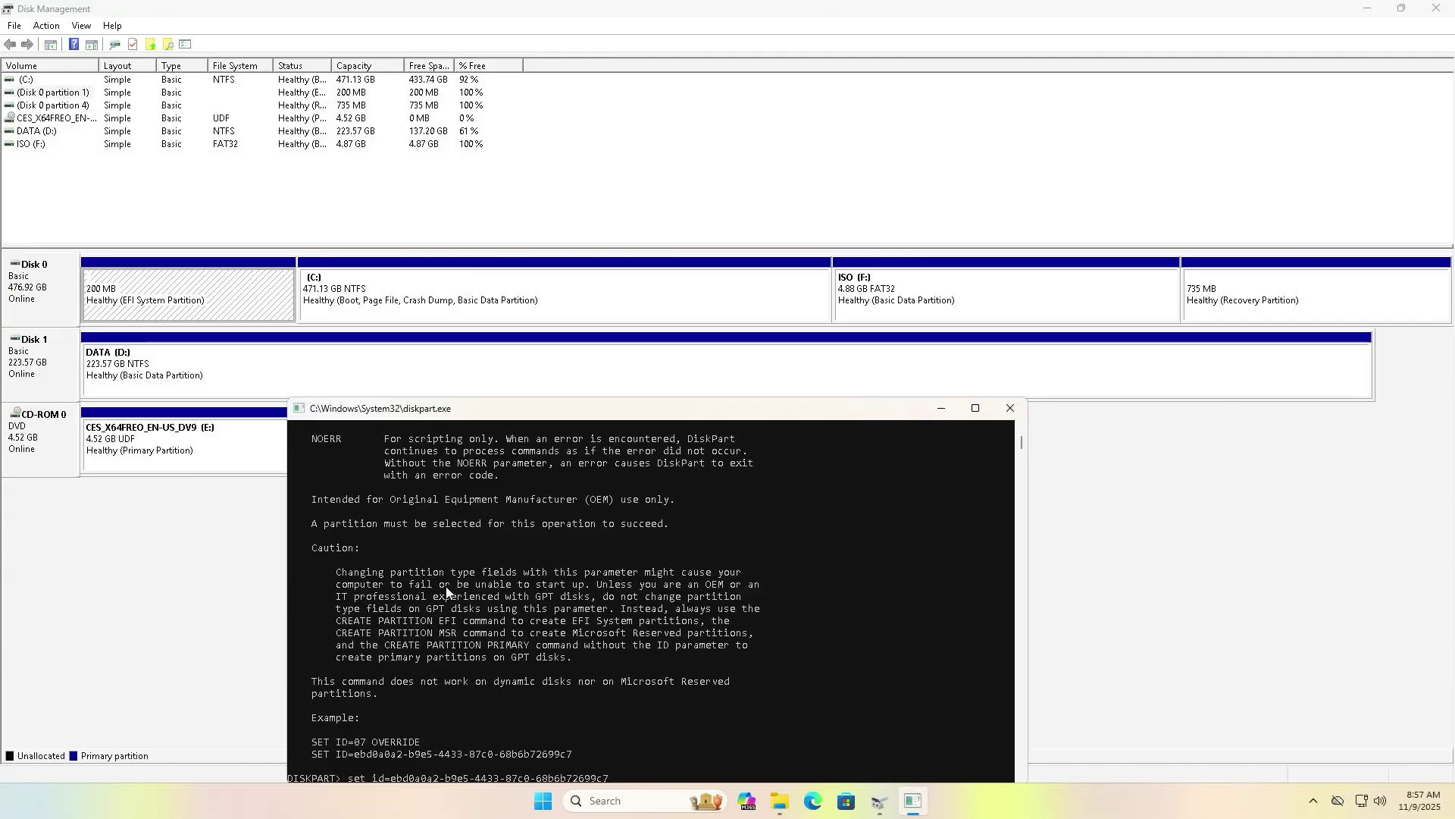
key(Return)
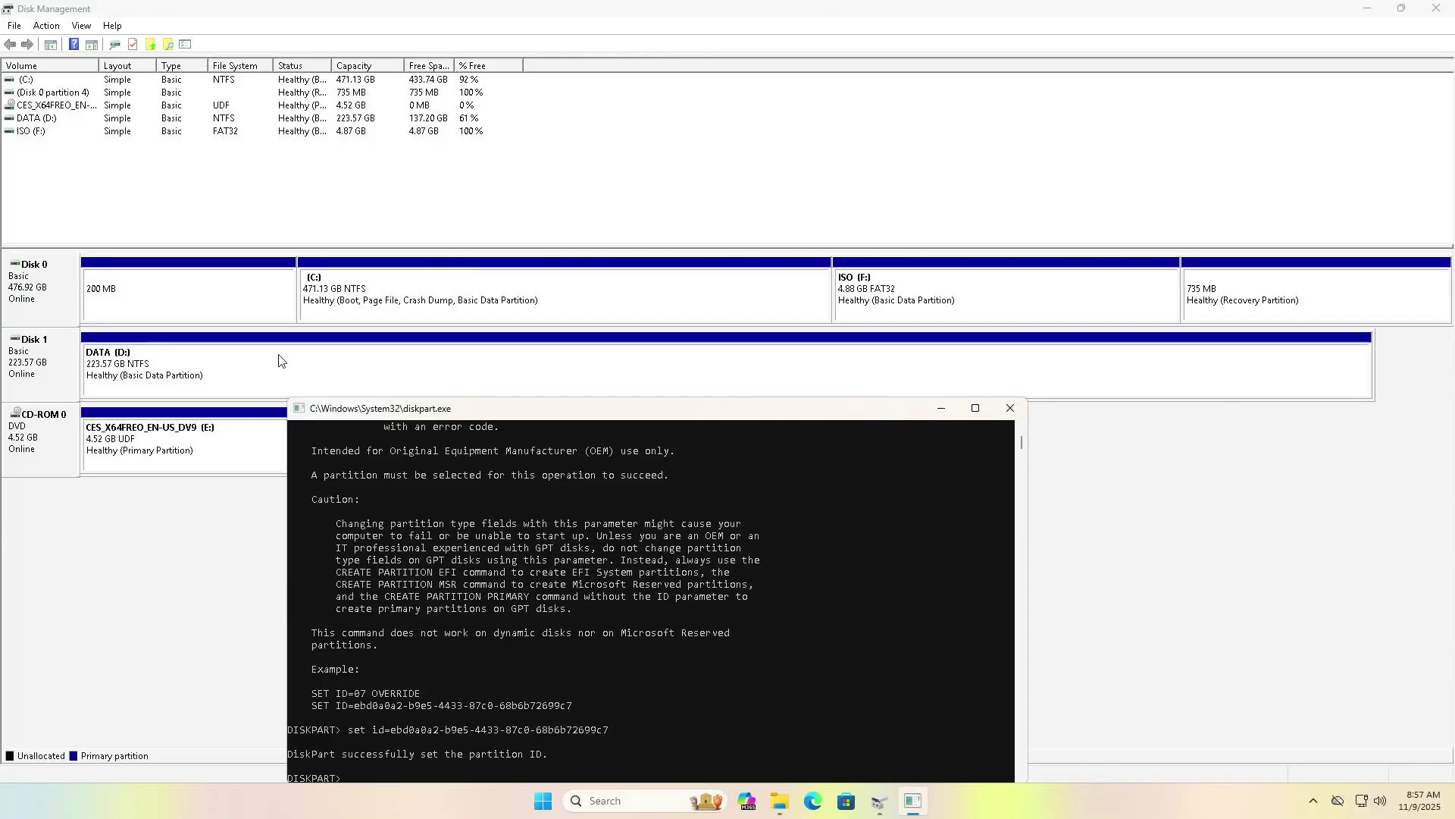
Shrink DATA (D:) by 100000 MB to 125.91 GB, leaving 97.66 GB unallocated on Disk 1.
click(135, 316)
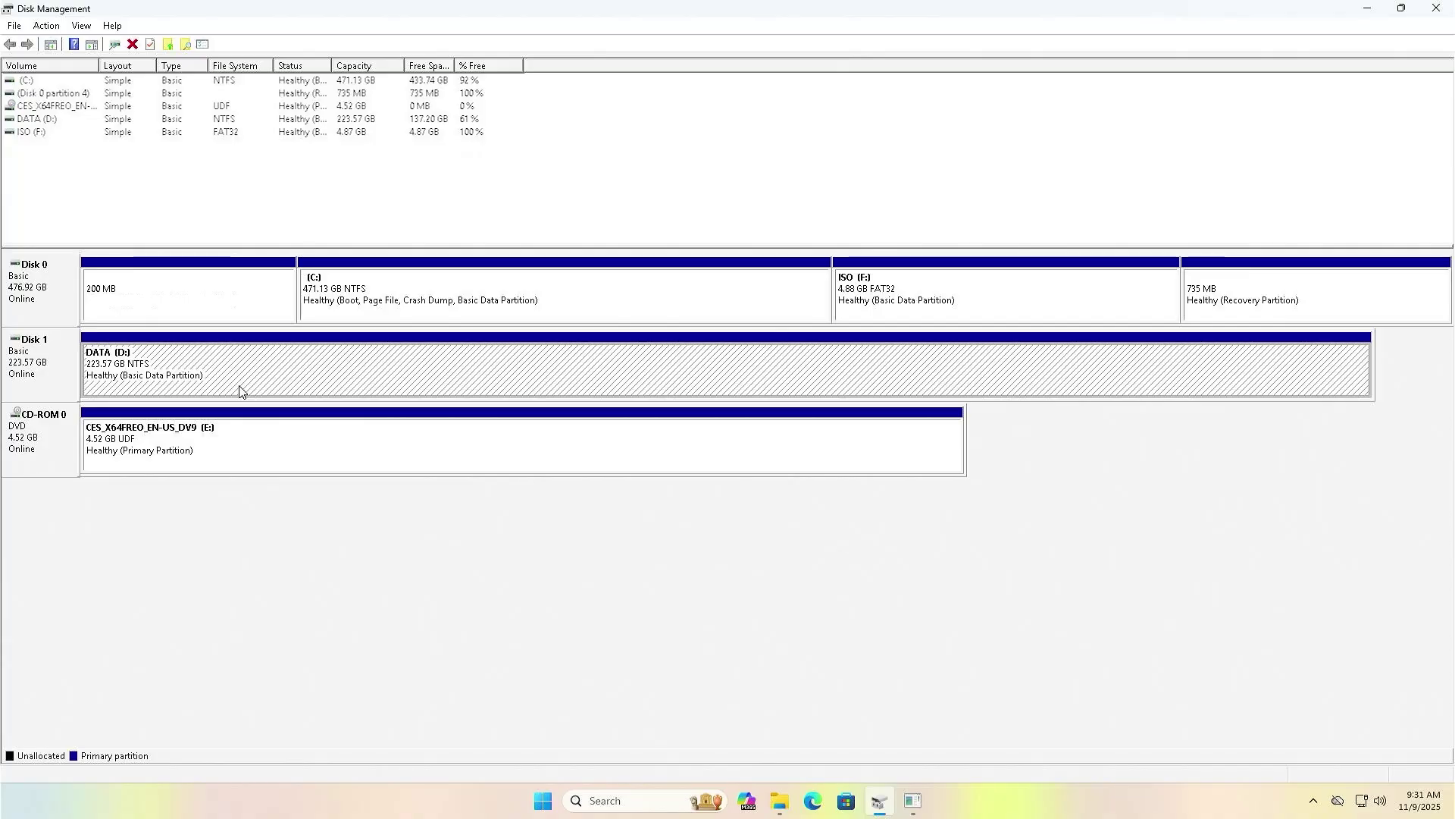
right_click(239, 391)
click(296, 507)
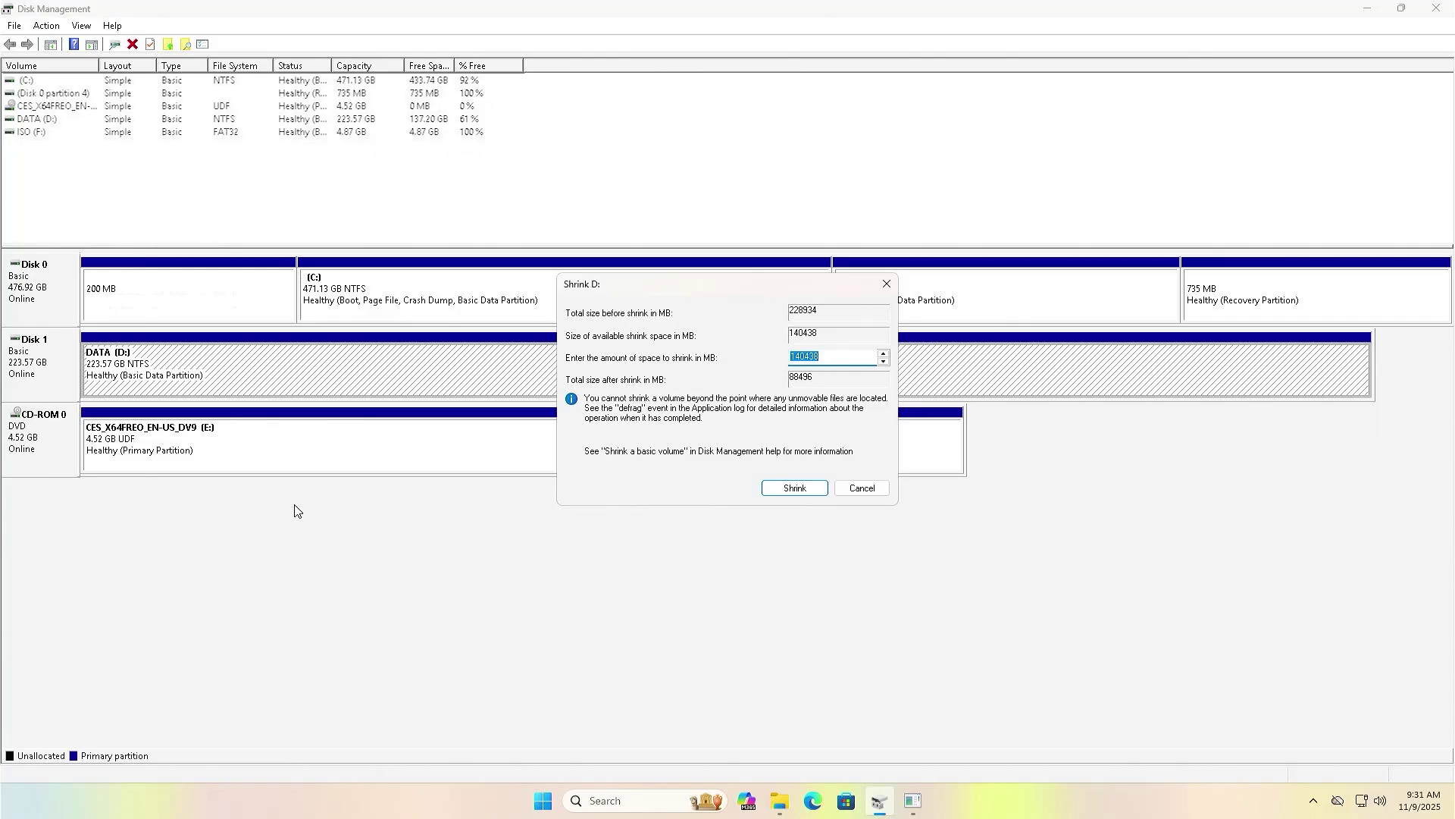
text(100000)
key(Tab)
key(space)
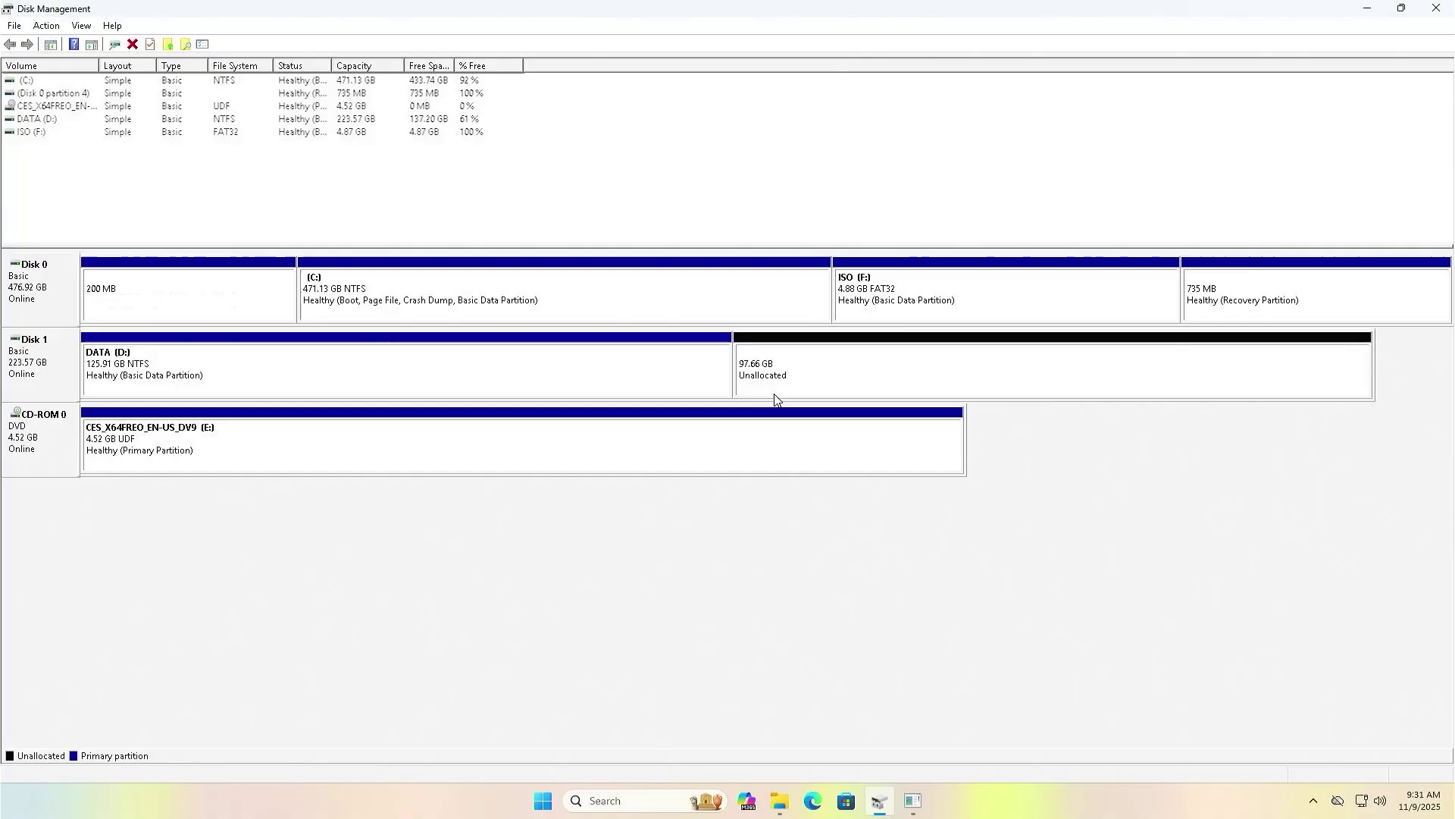
Restart into the BIOS and pick the UEFI OS boot override for the Patriot P210 drive.
right_click(544, 799)
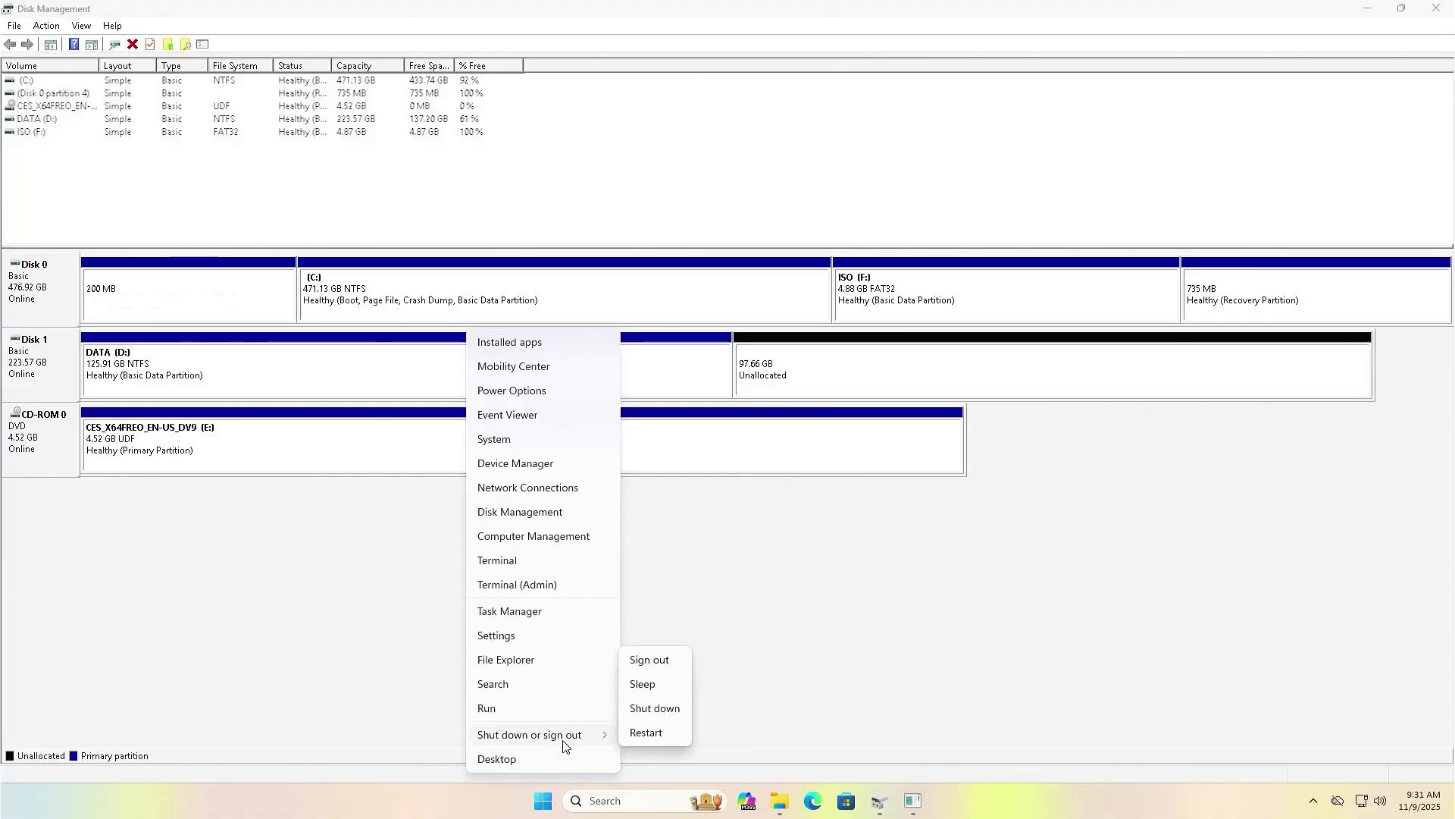
click(640, 738)
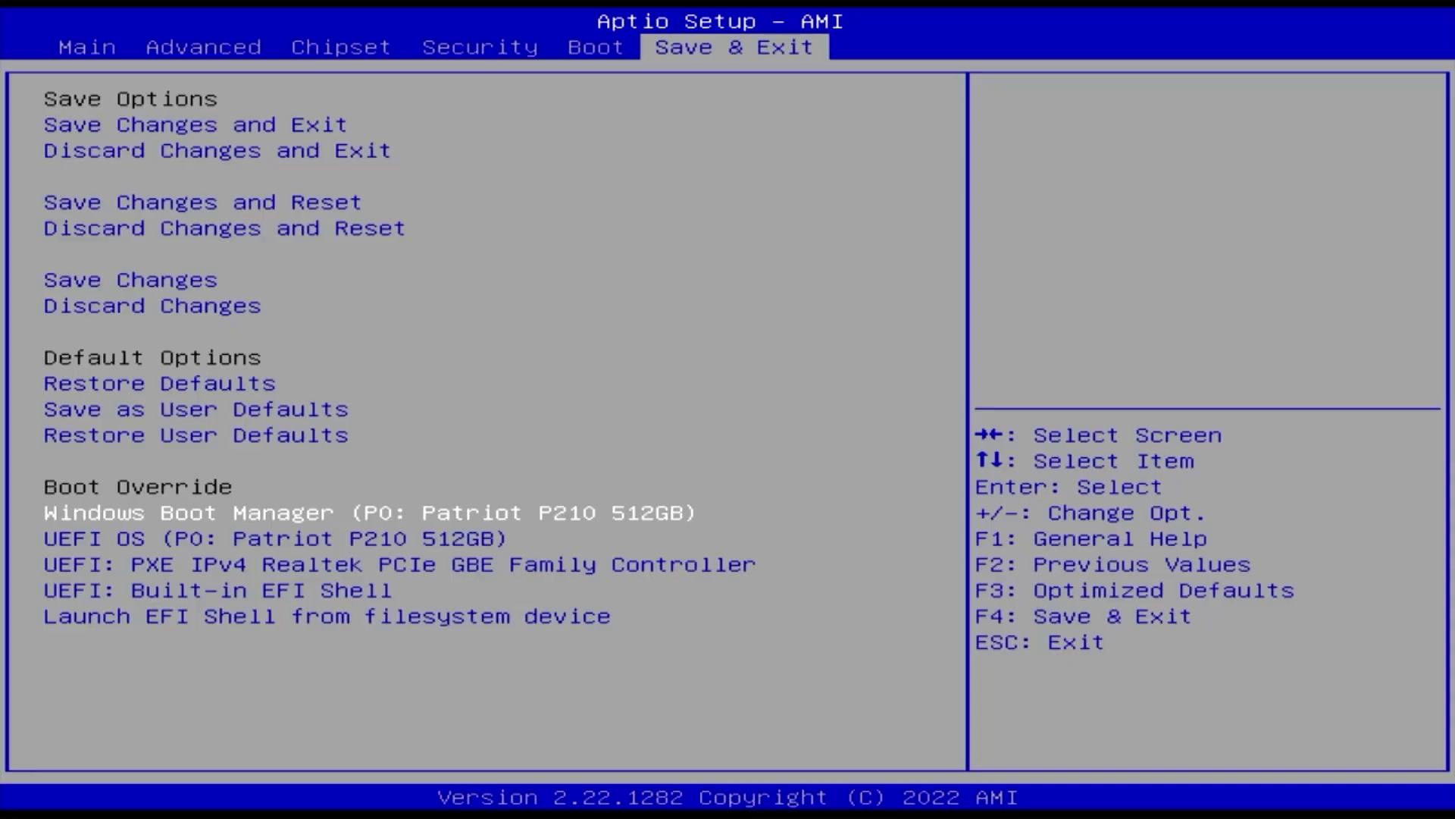
key(Down)
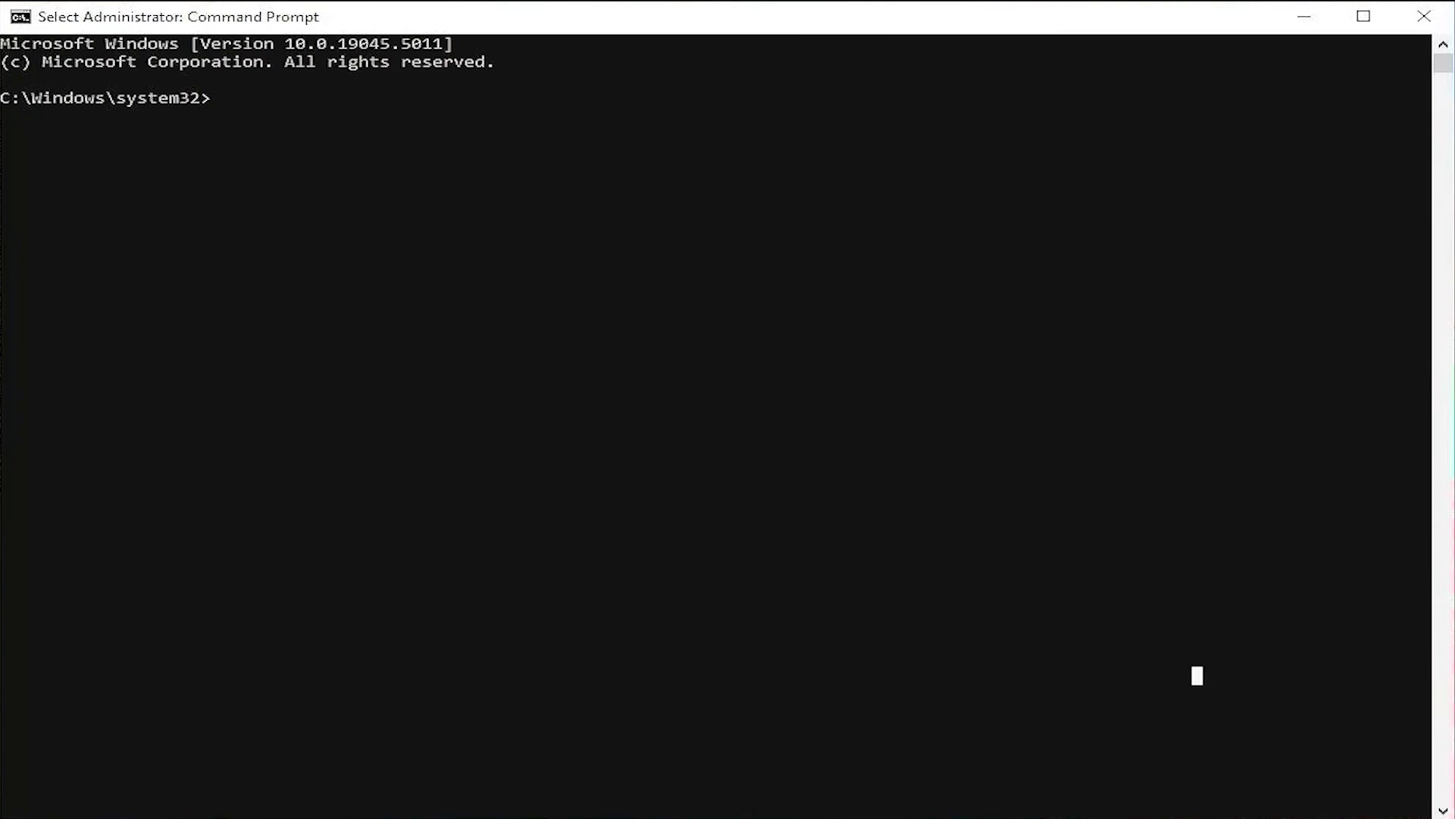
text(bcdedit)
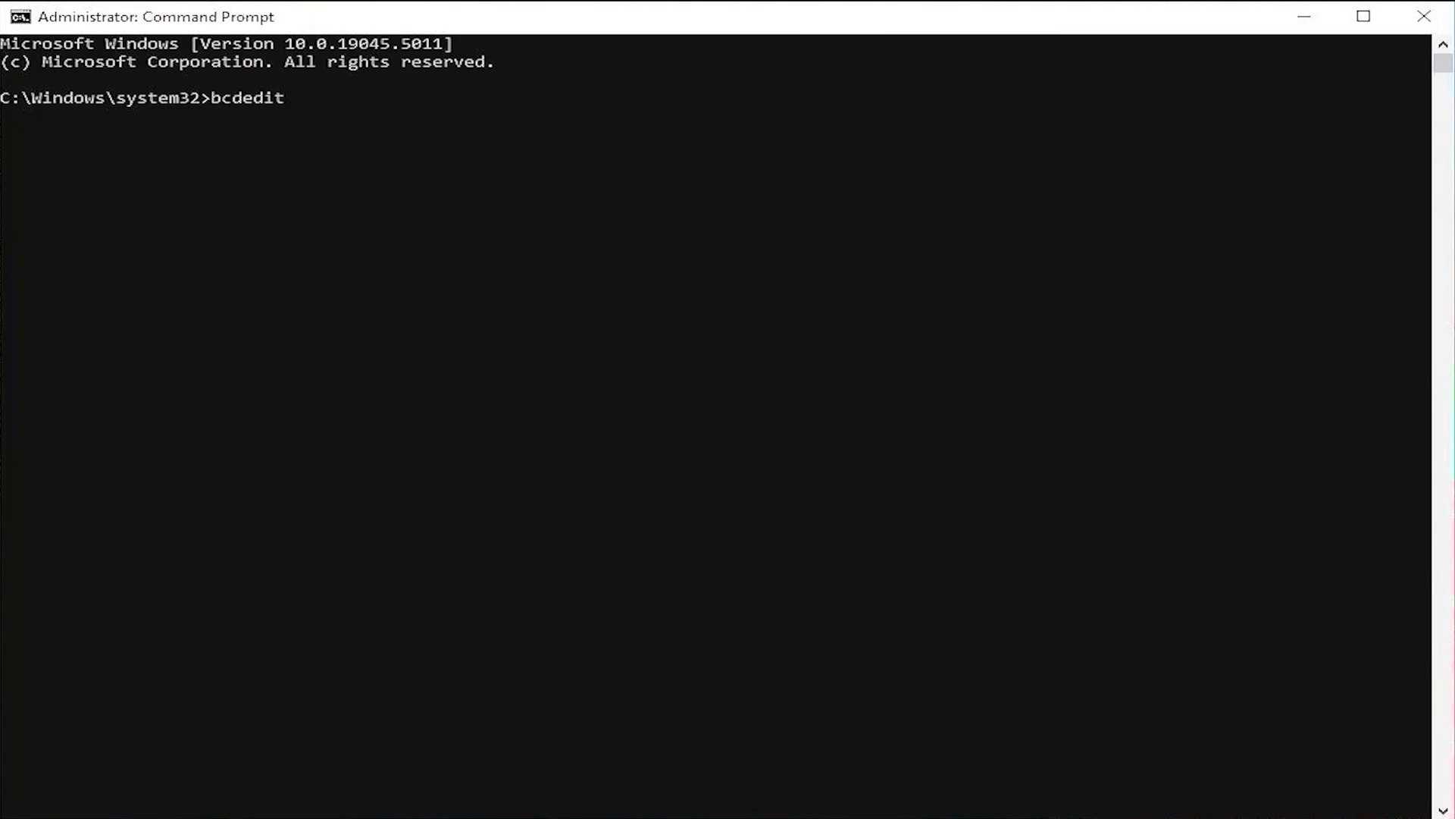
text( /enum firm)
text(ware)
Run bcdedit /enum firmware to list the firmware boot entries.
key(Return)
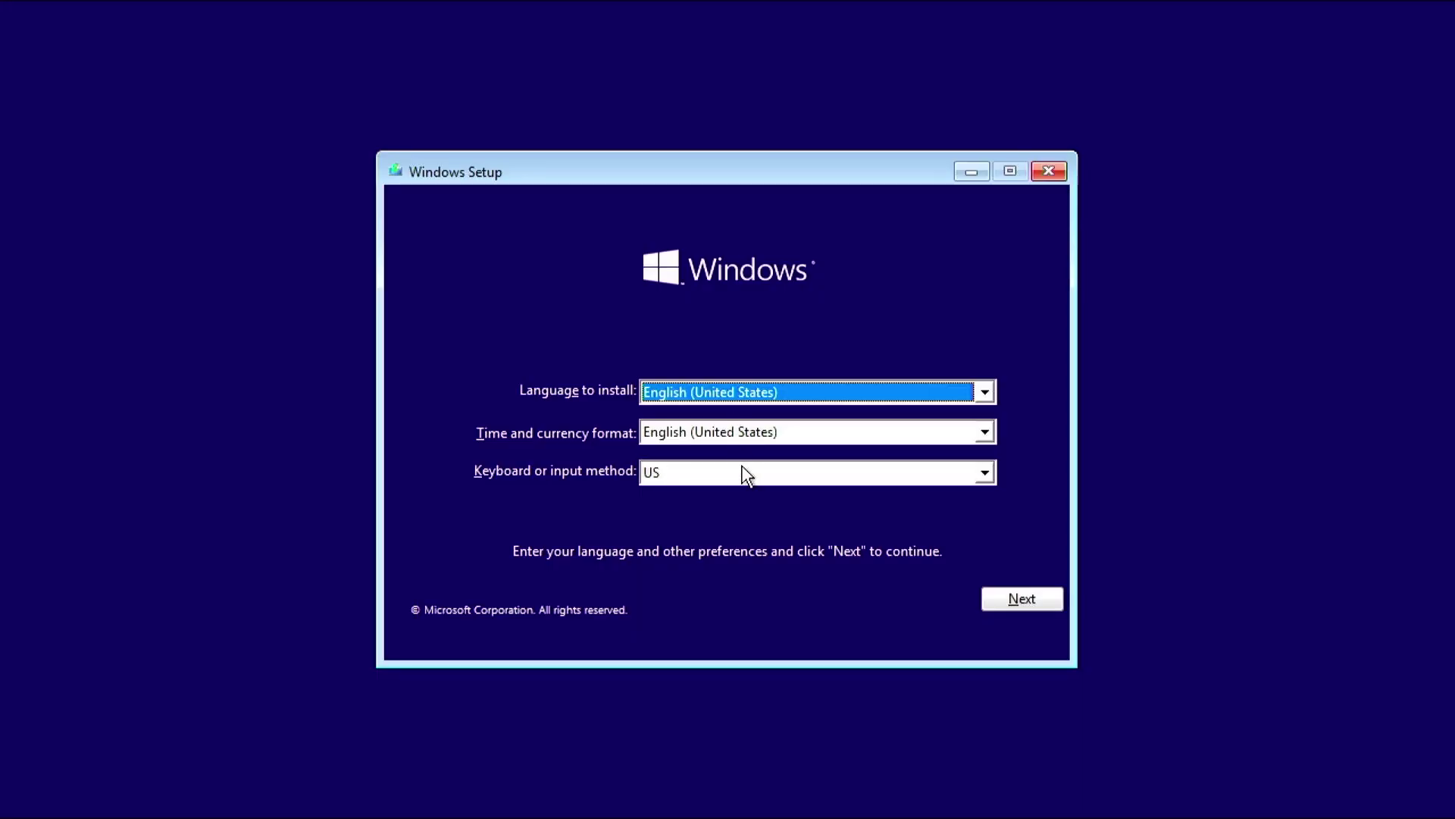
Start Windows Setup without a product key and choose the Windows 10 IoT Enterprise LTSC edition.
click(1026, 599)
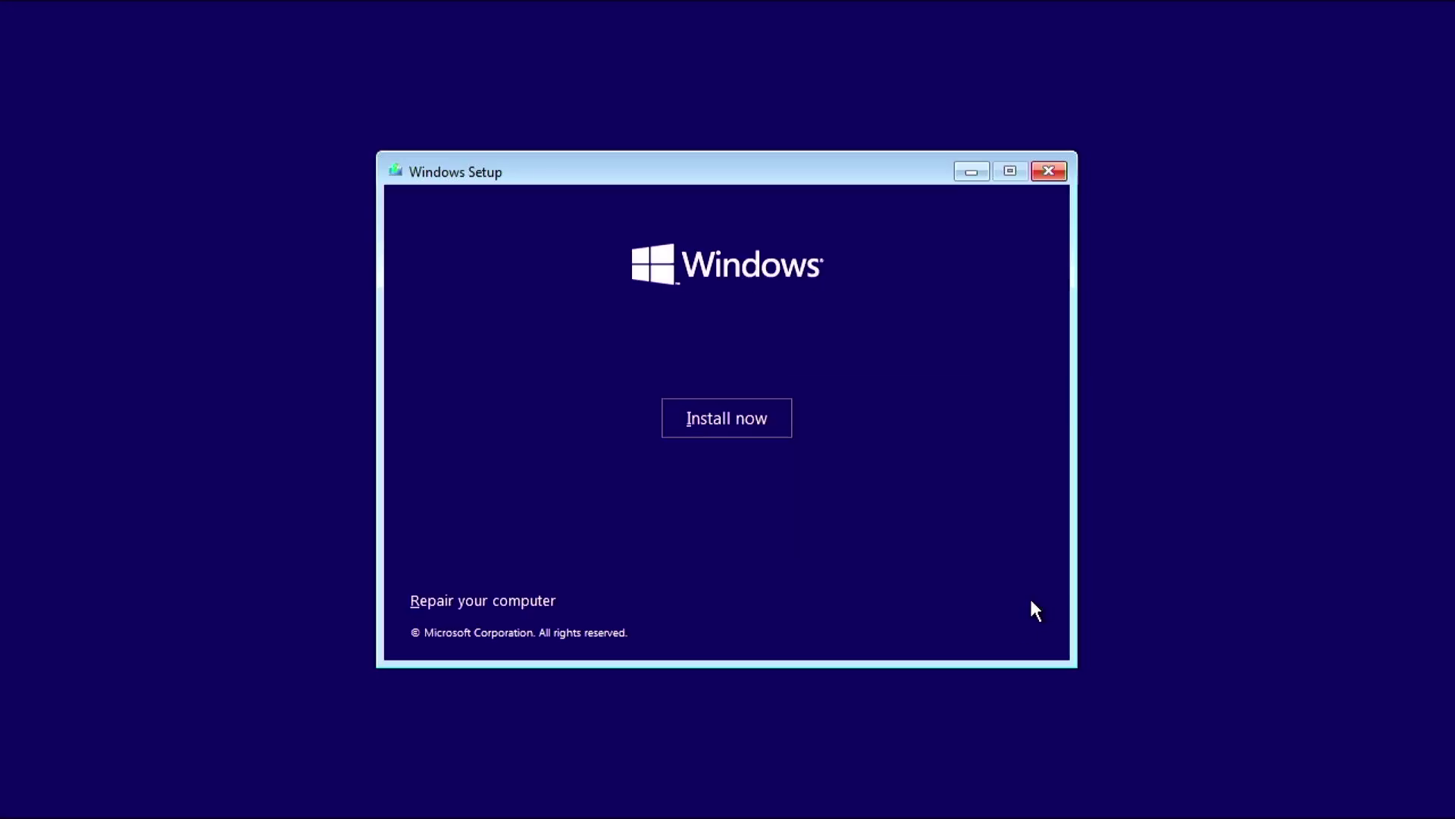
click(740, 411)
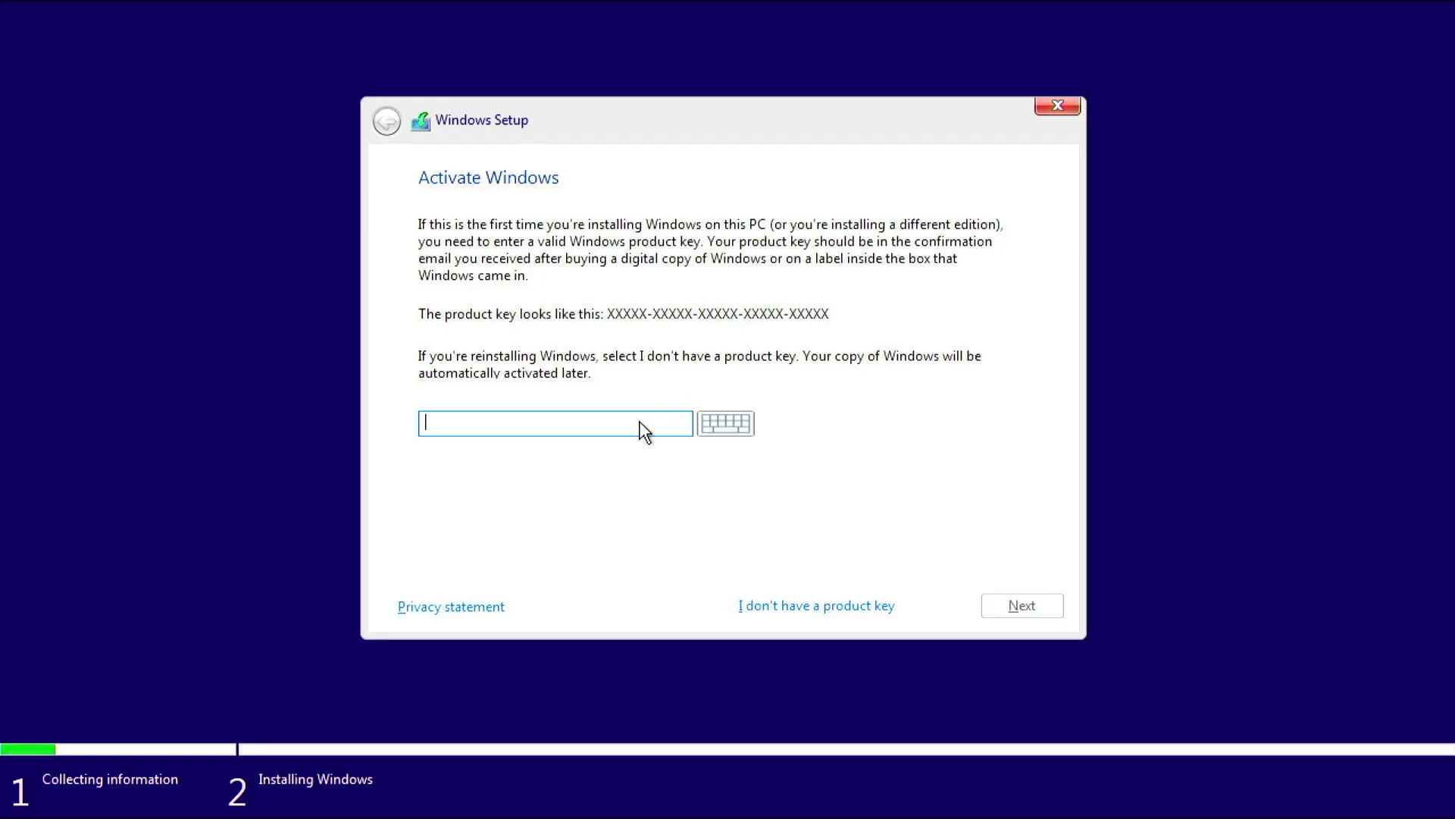
click(805, 611)
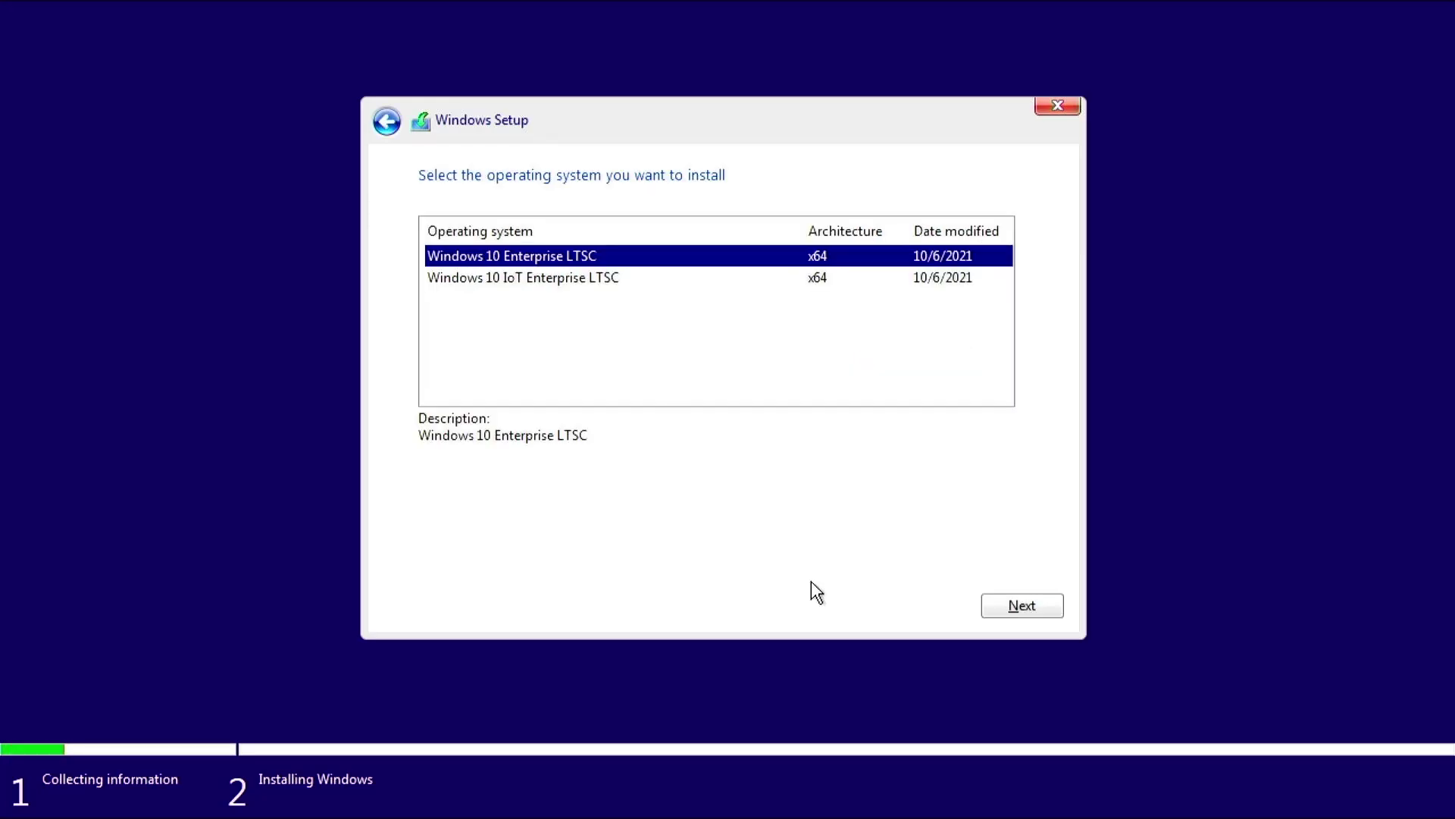
click(593, 280)
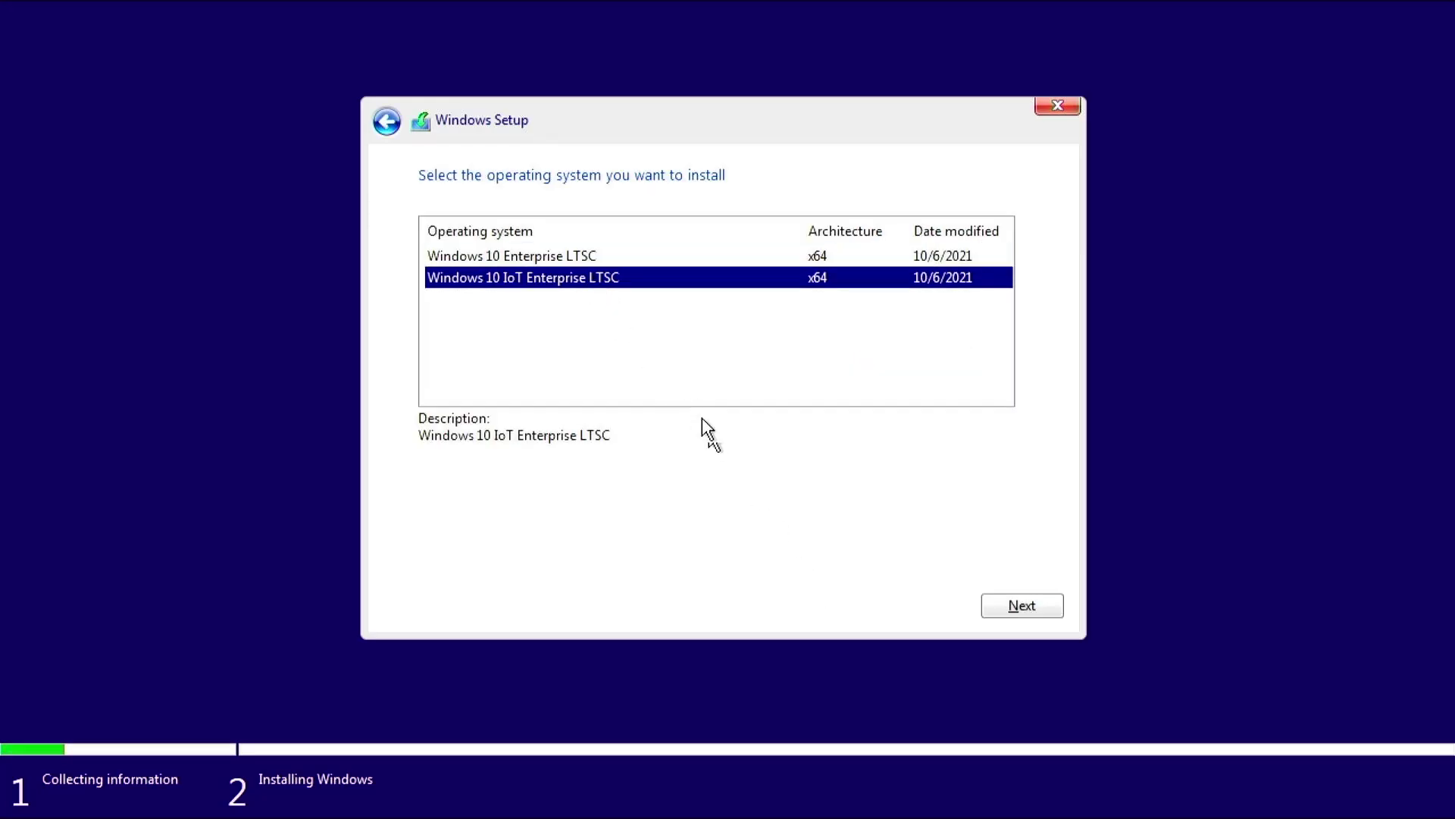
click(1011, 609)
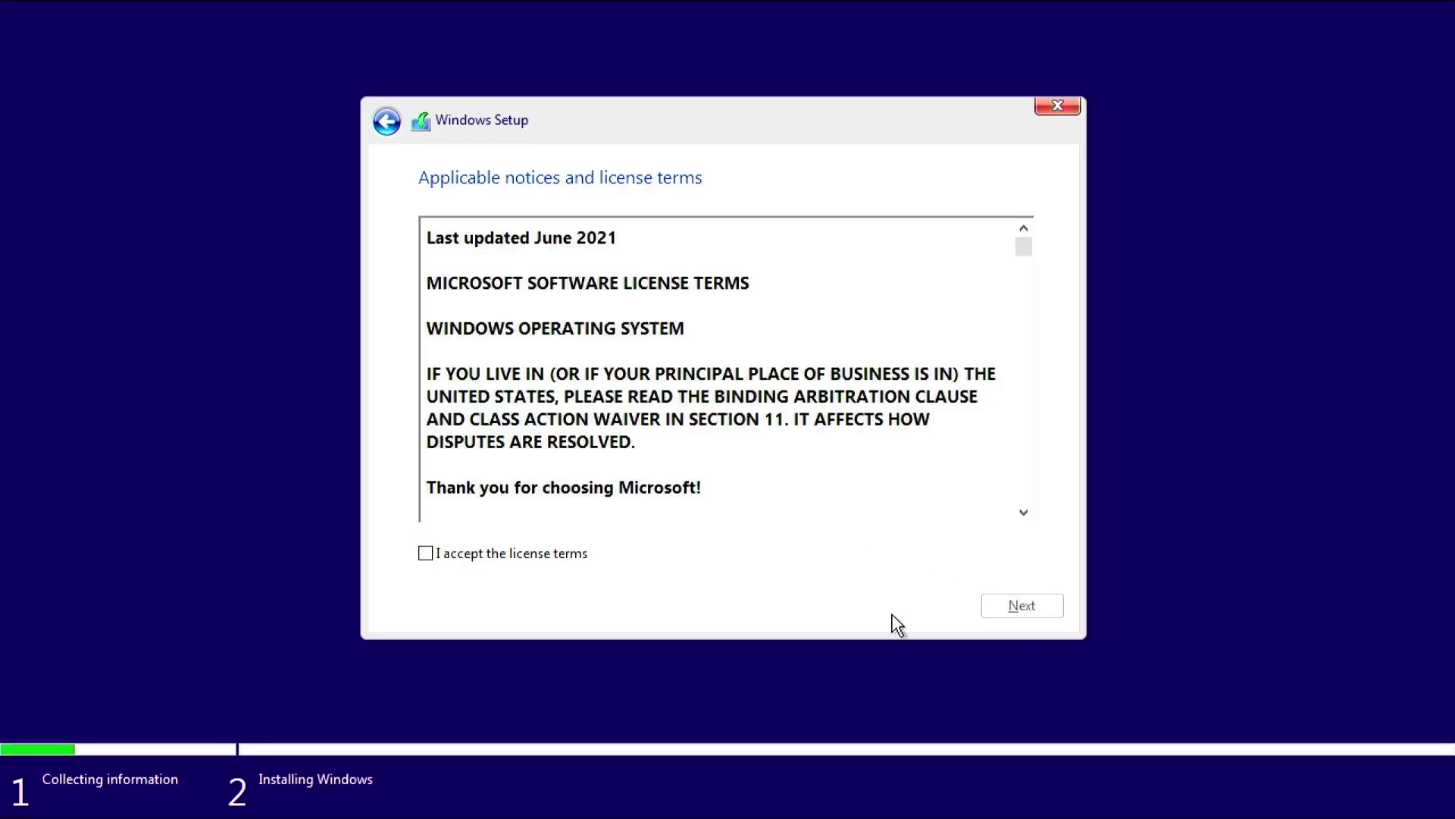
Accept the license terms and choose the Custom install option.
click(569, 554)
click(1015, 611)
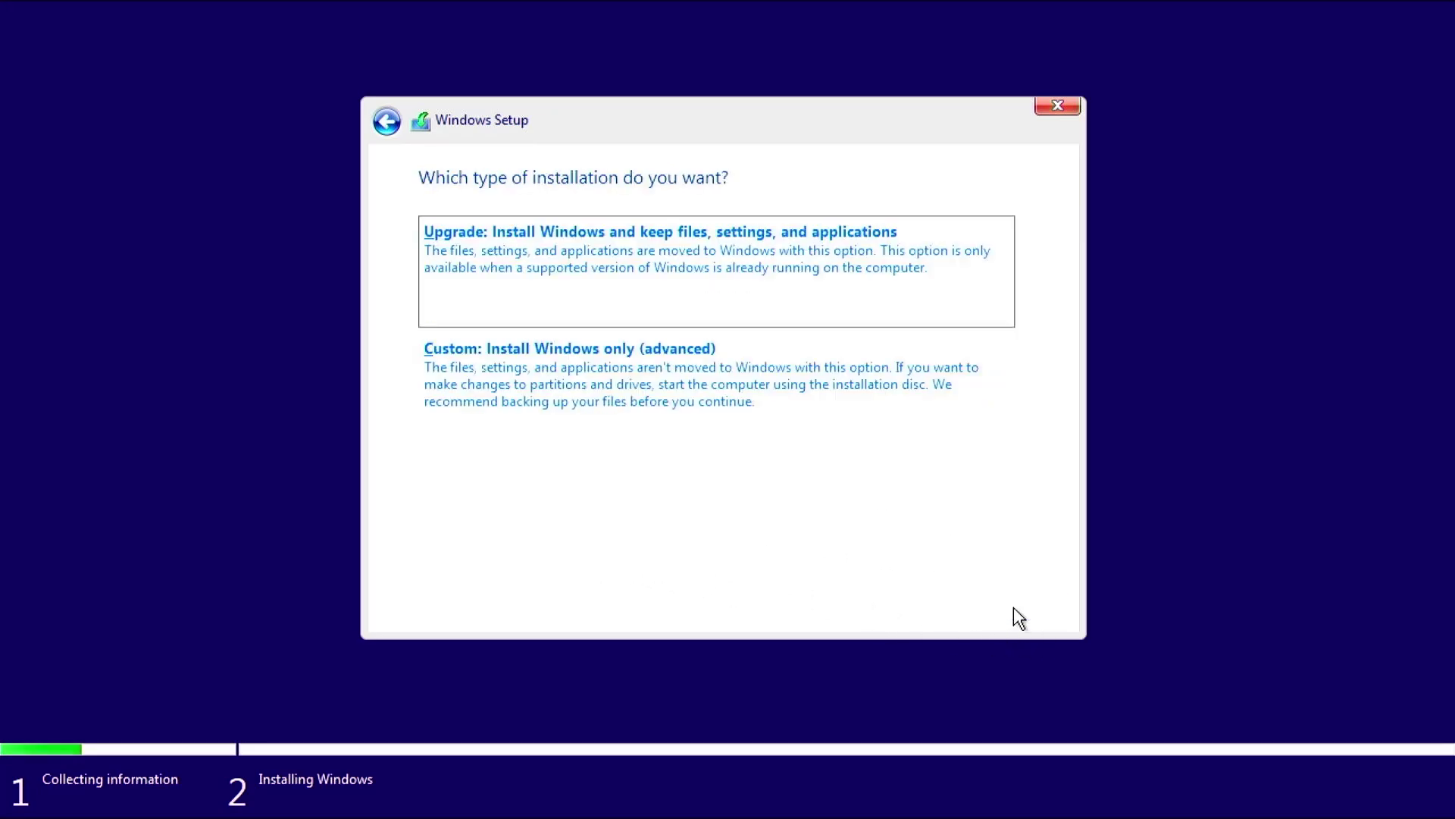
click(674, 390)
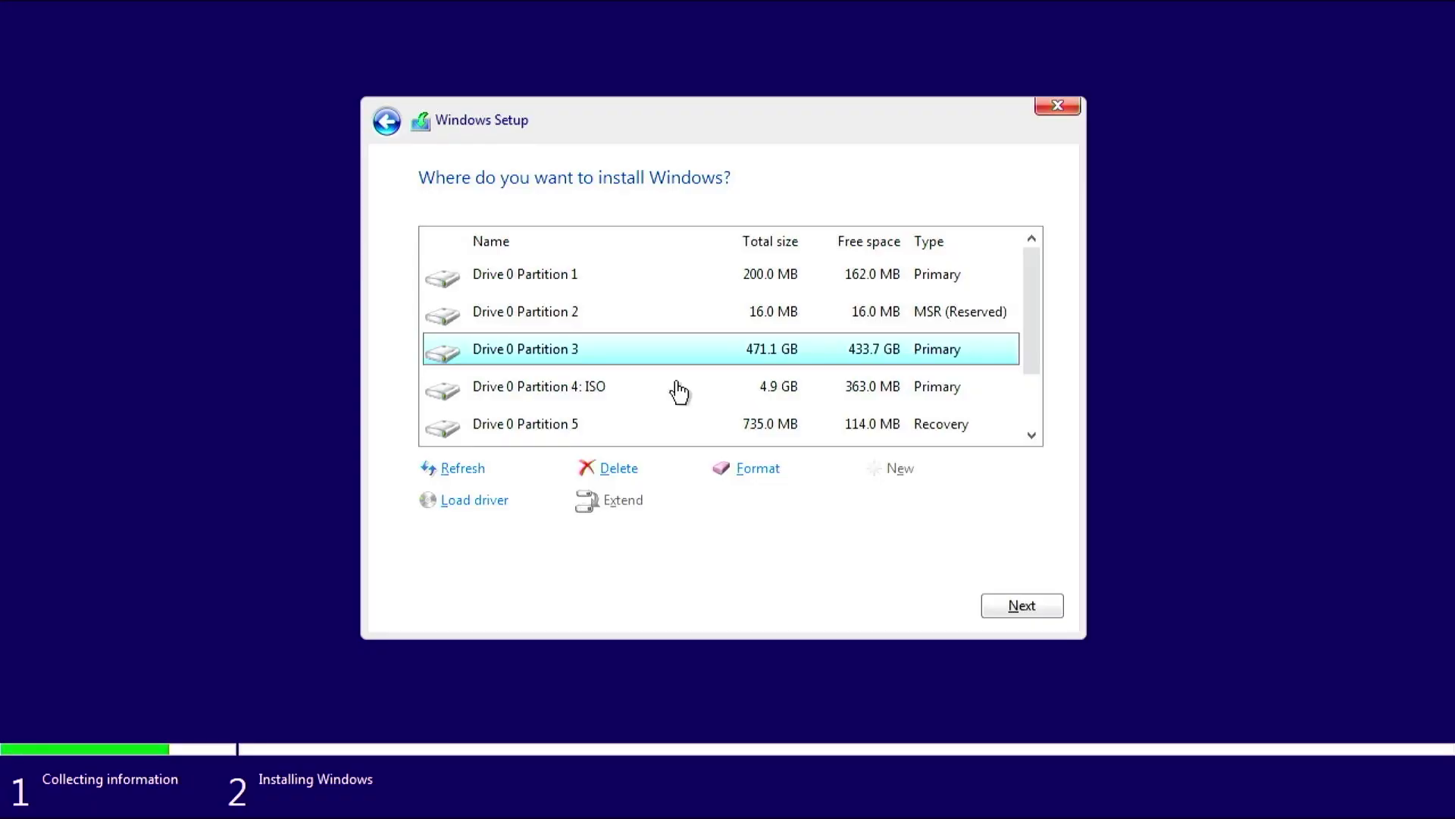
scroll(679, 392, down, 2)
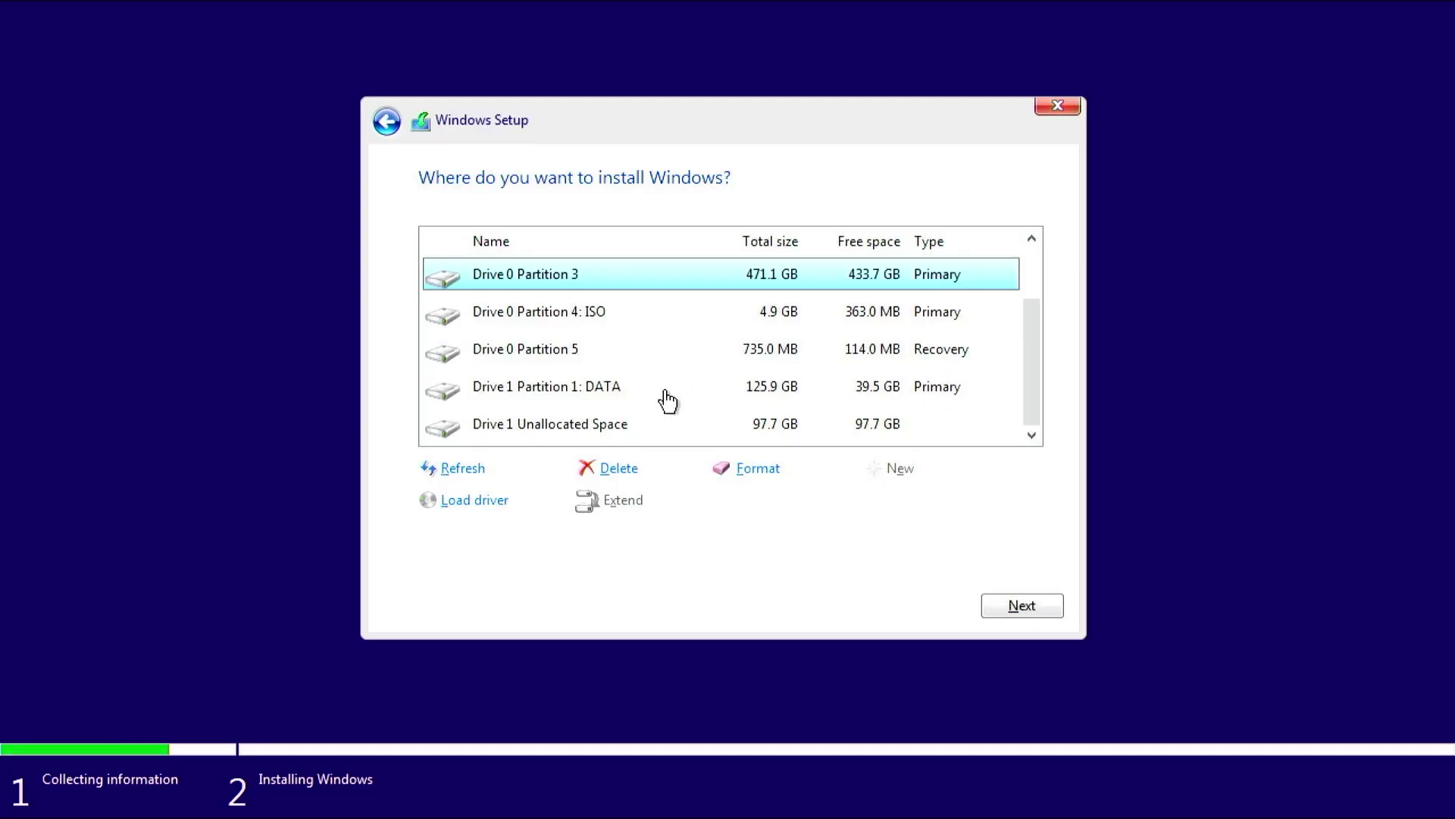
Install Windows onto Drive 1's 97.7 GB unallocated space.
click(629, 429)
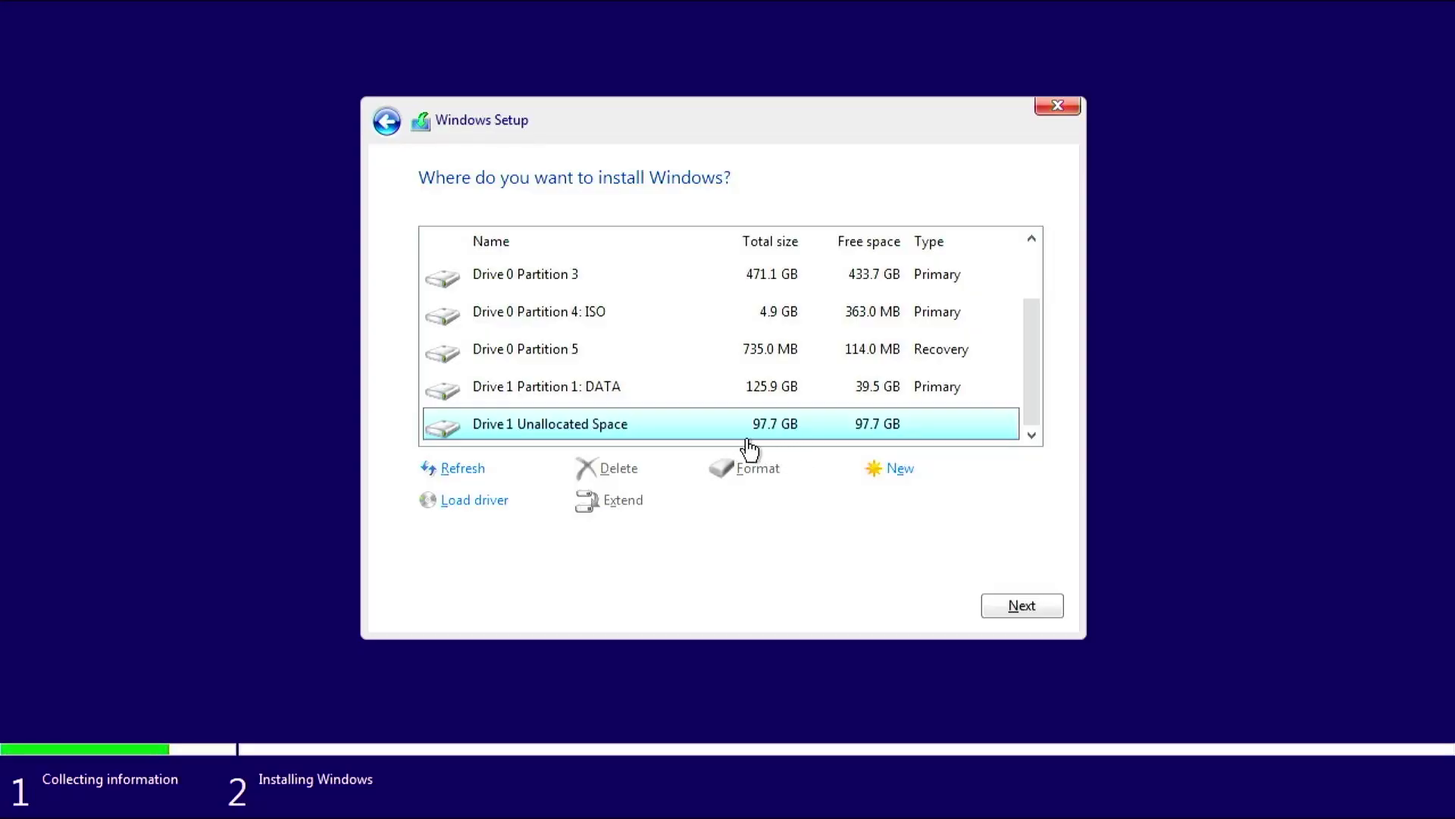
click(1006, 607)
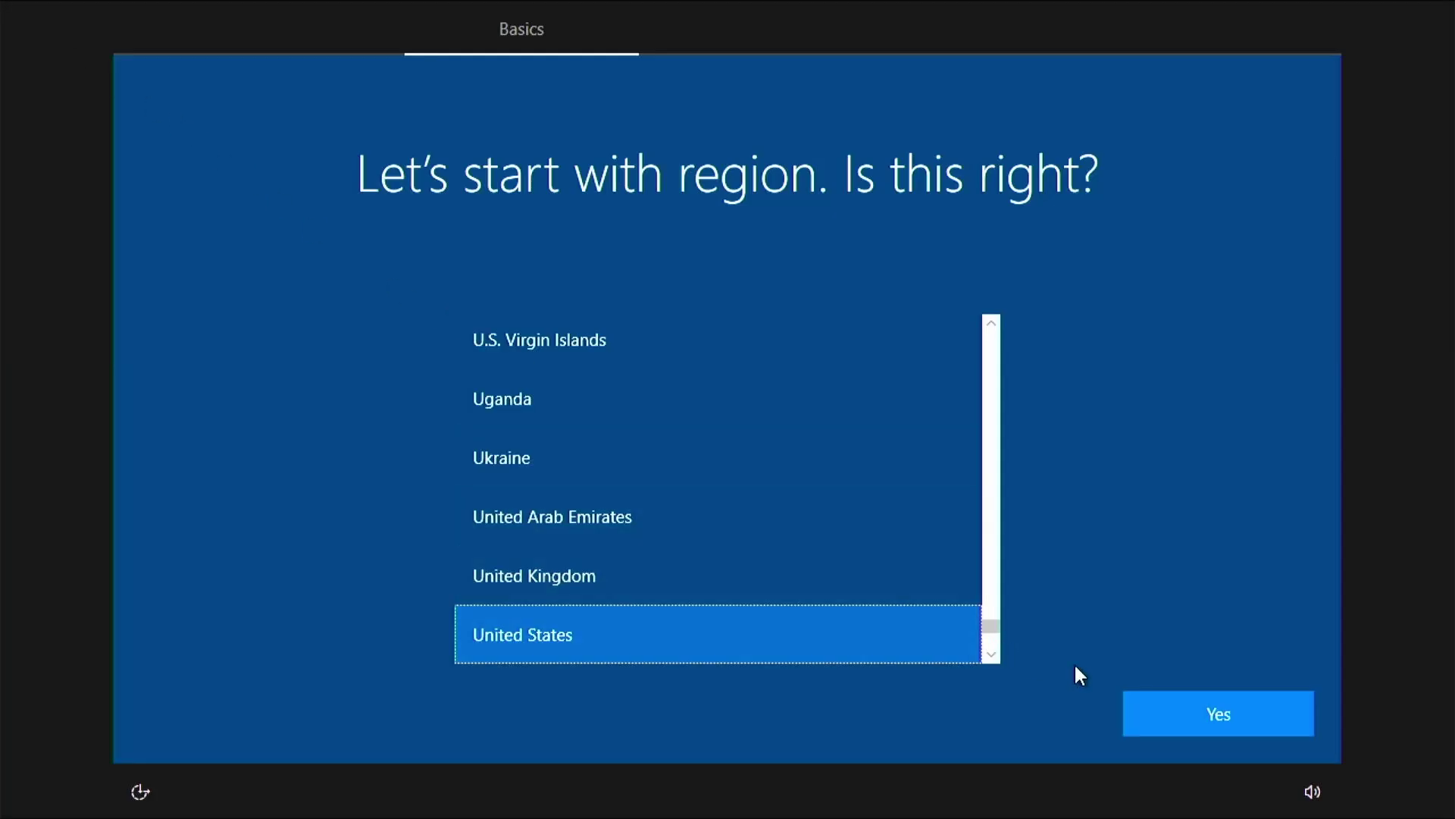
Confirm United States region and US keyboard, skip a second layout, and choose a local account.
click(1234, 715)
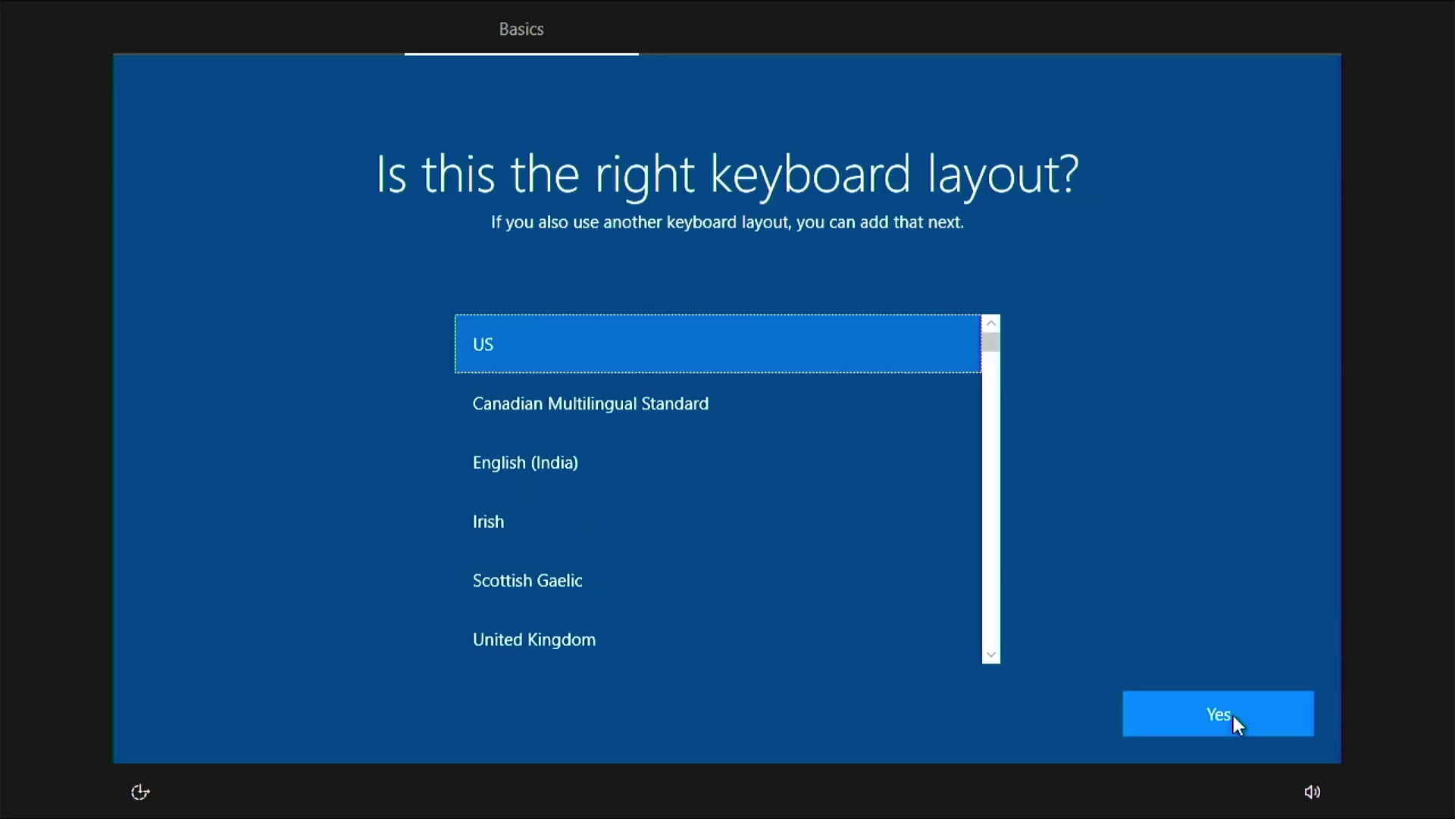
click(1234, 716)
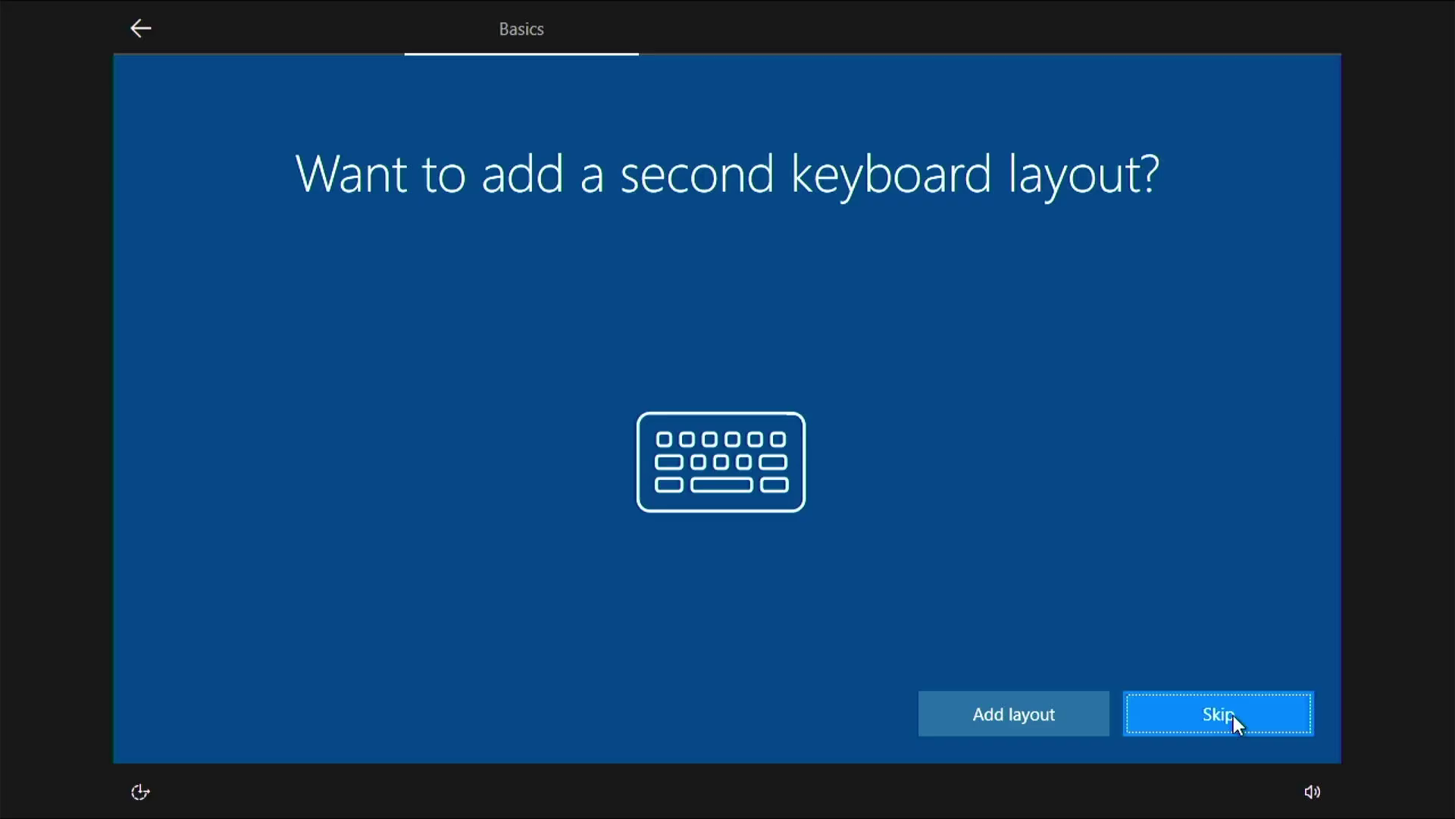
click(1234, 715)
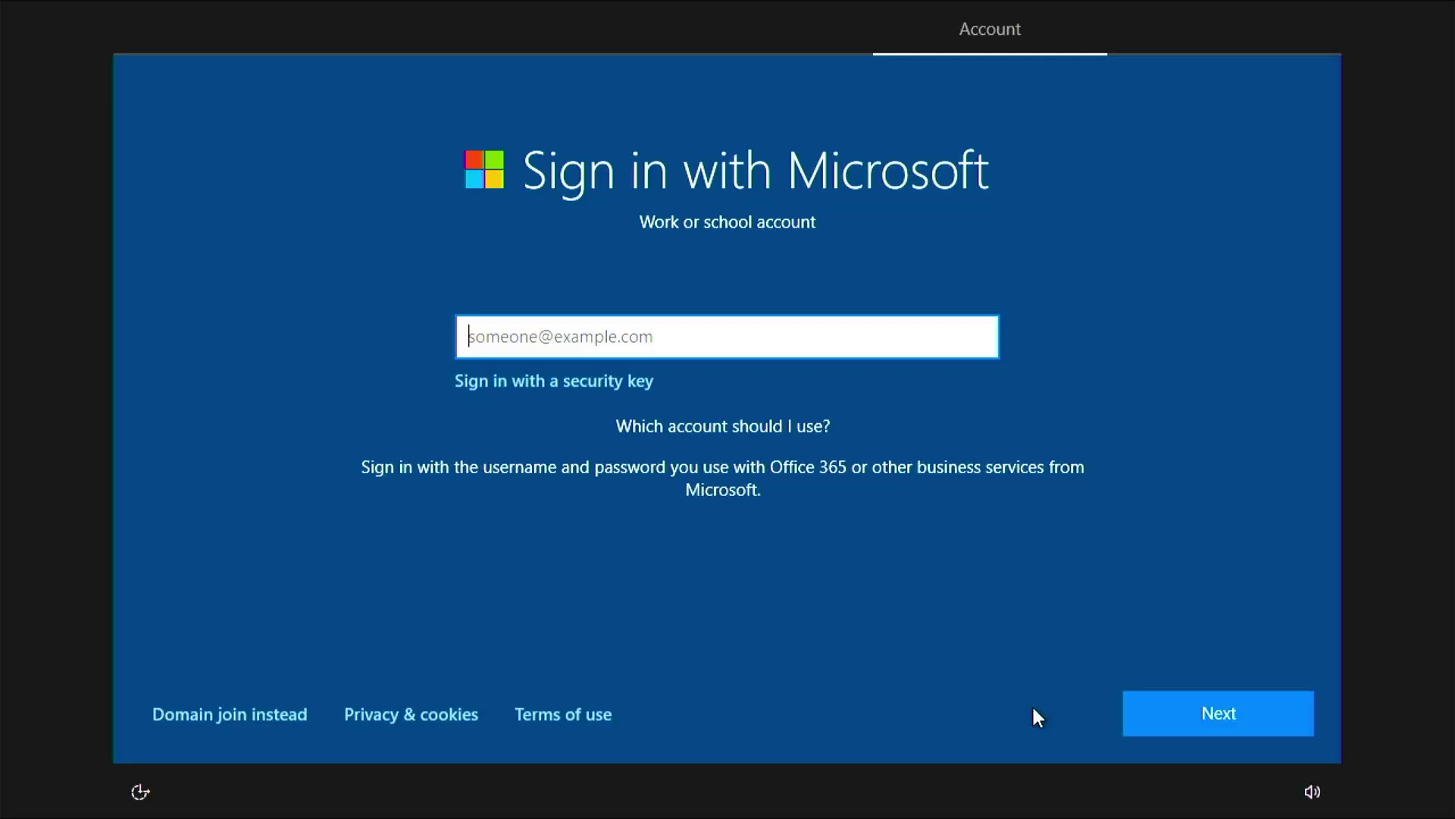
click(298, 714)
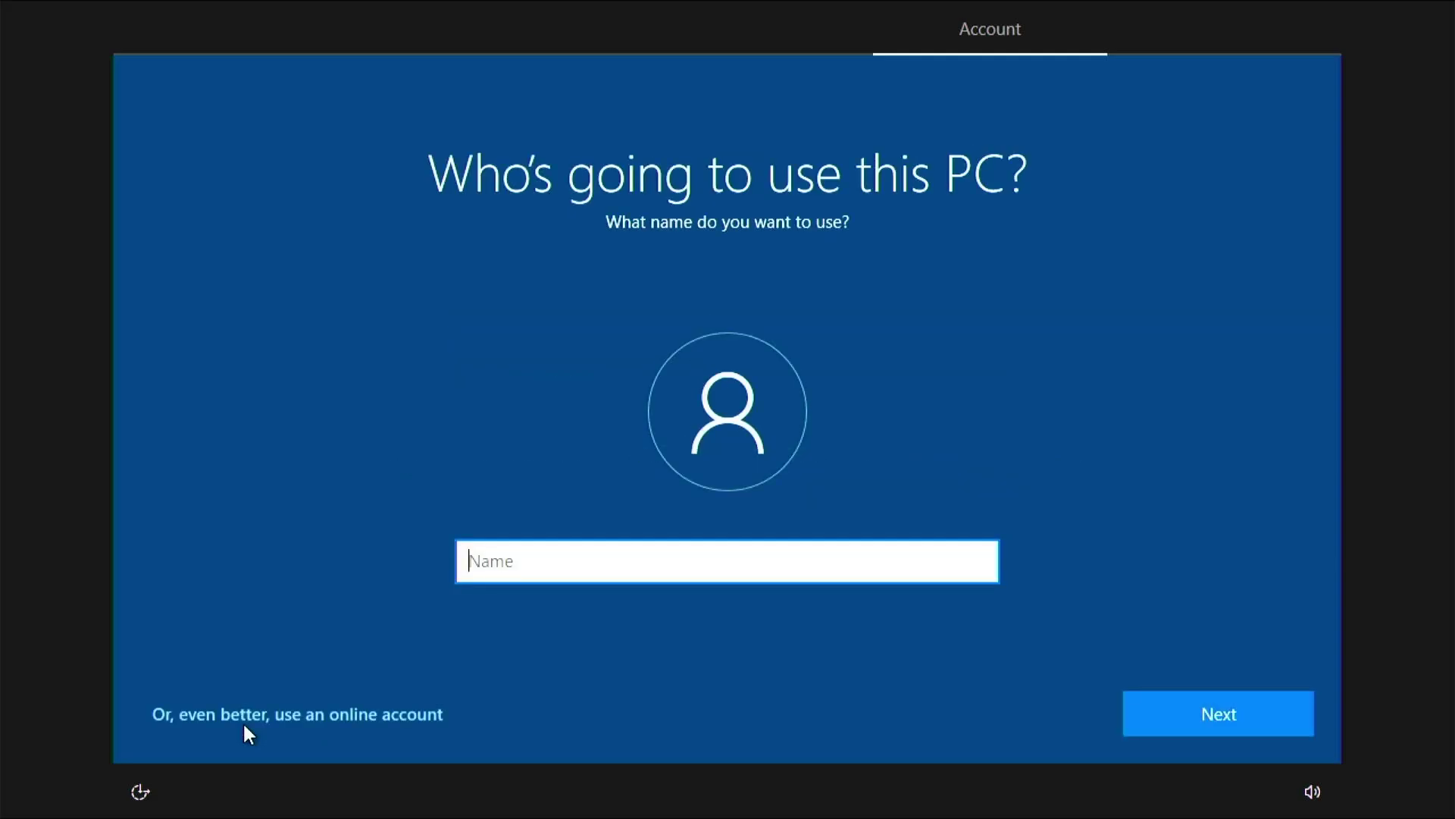
text(kmdtech)
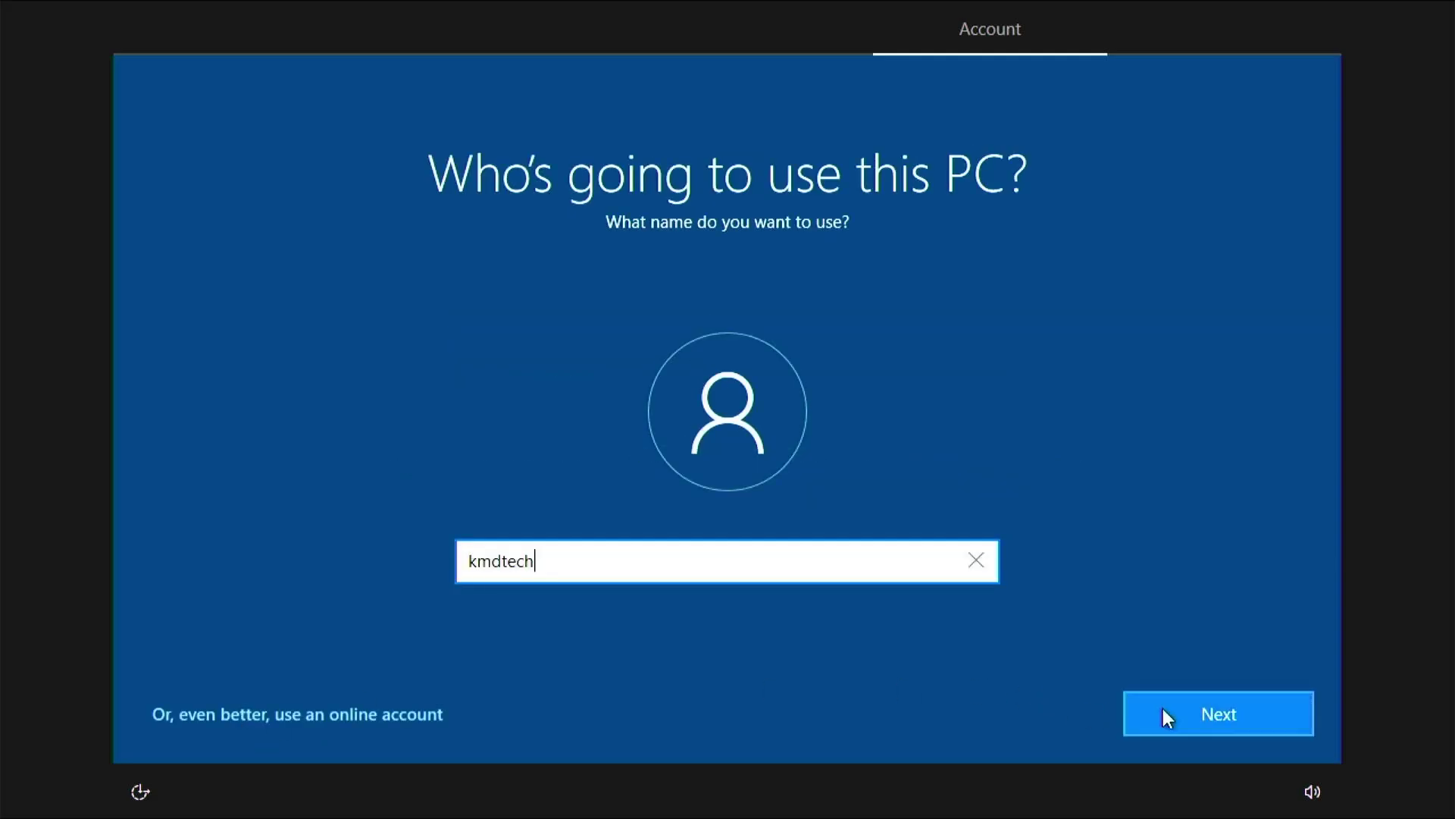
Enter the account name, password and security questions, then turn all privacy options off.
click(1163, 708)
text(********)
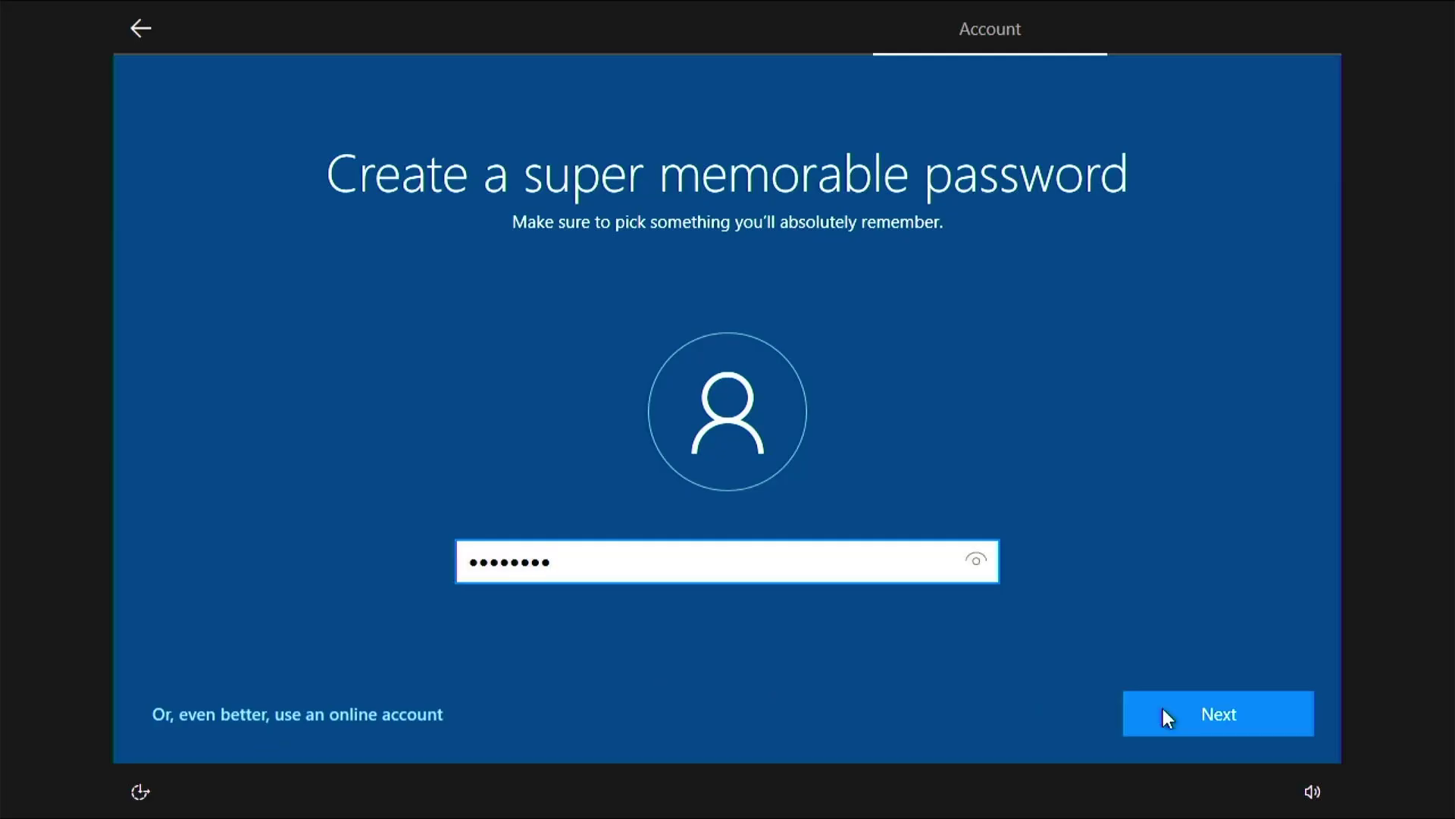
click(1164, 709)
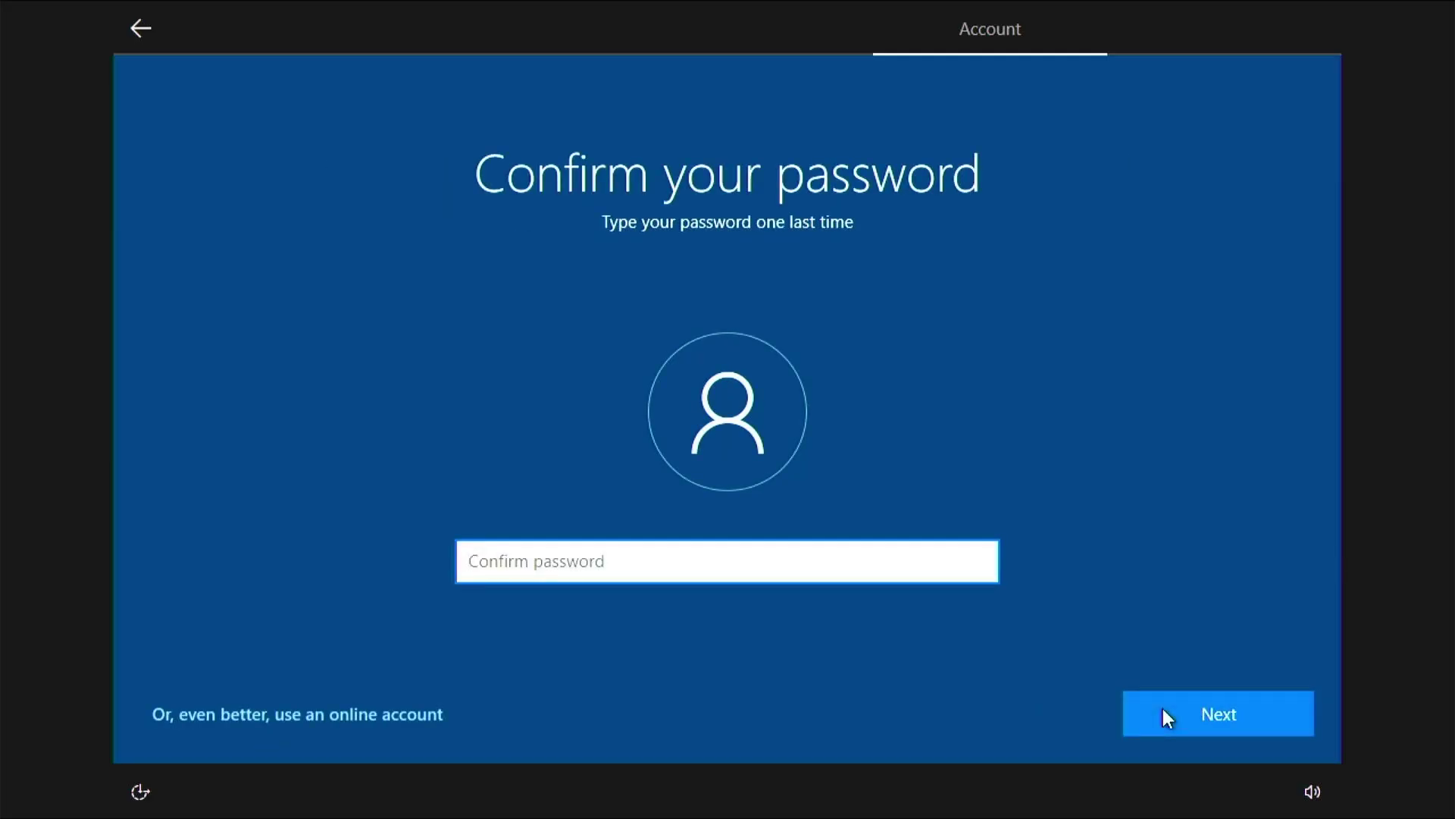
text(********)
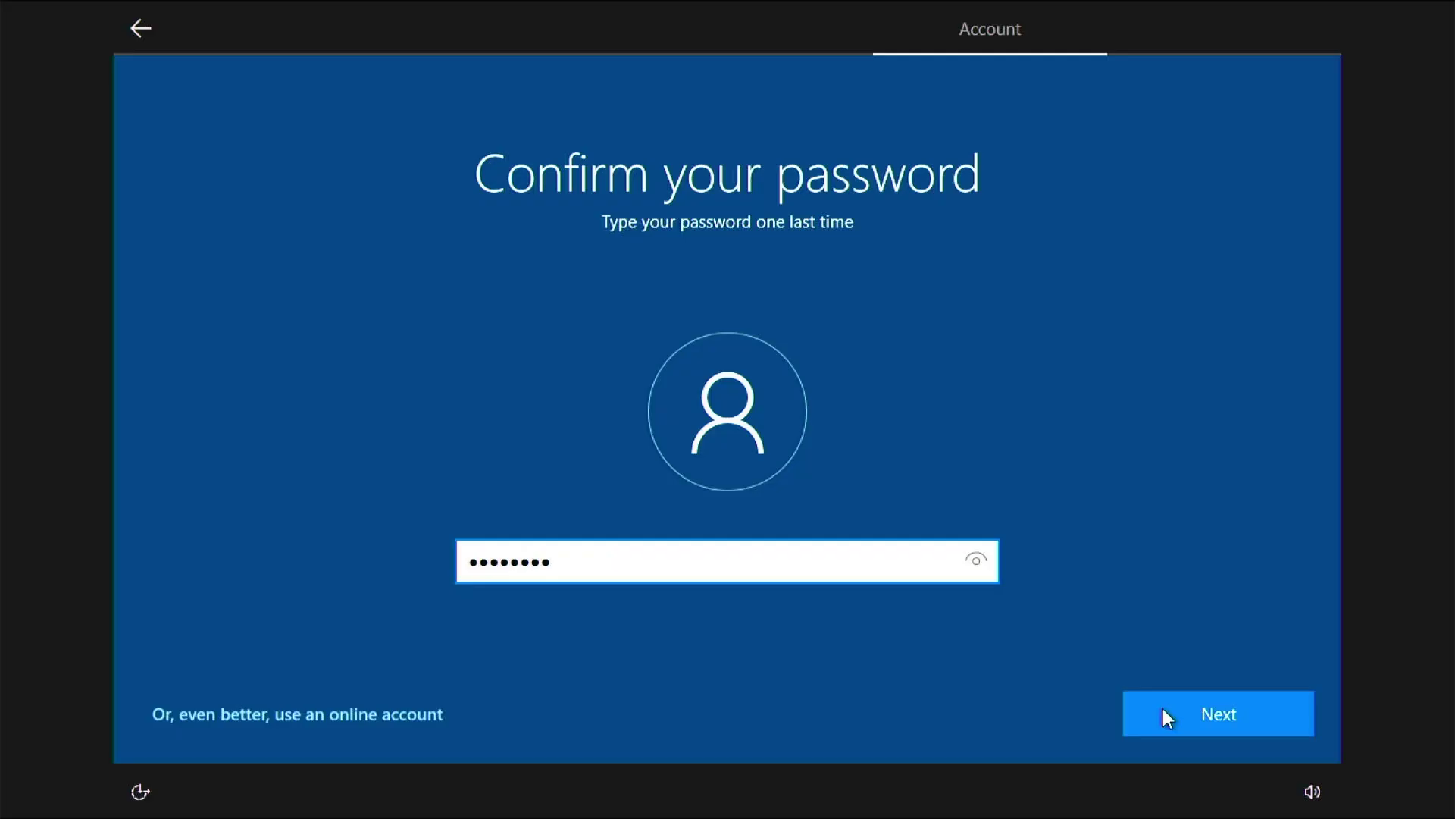
click(1164, 708)
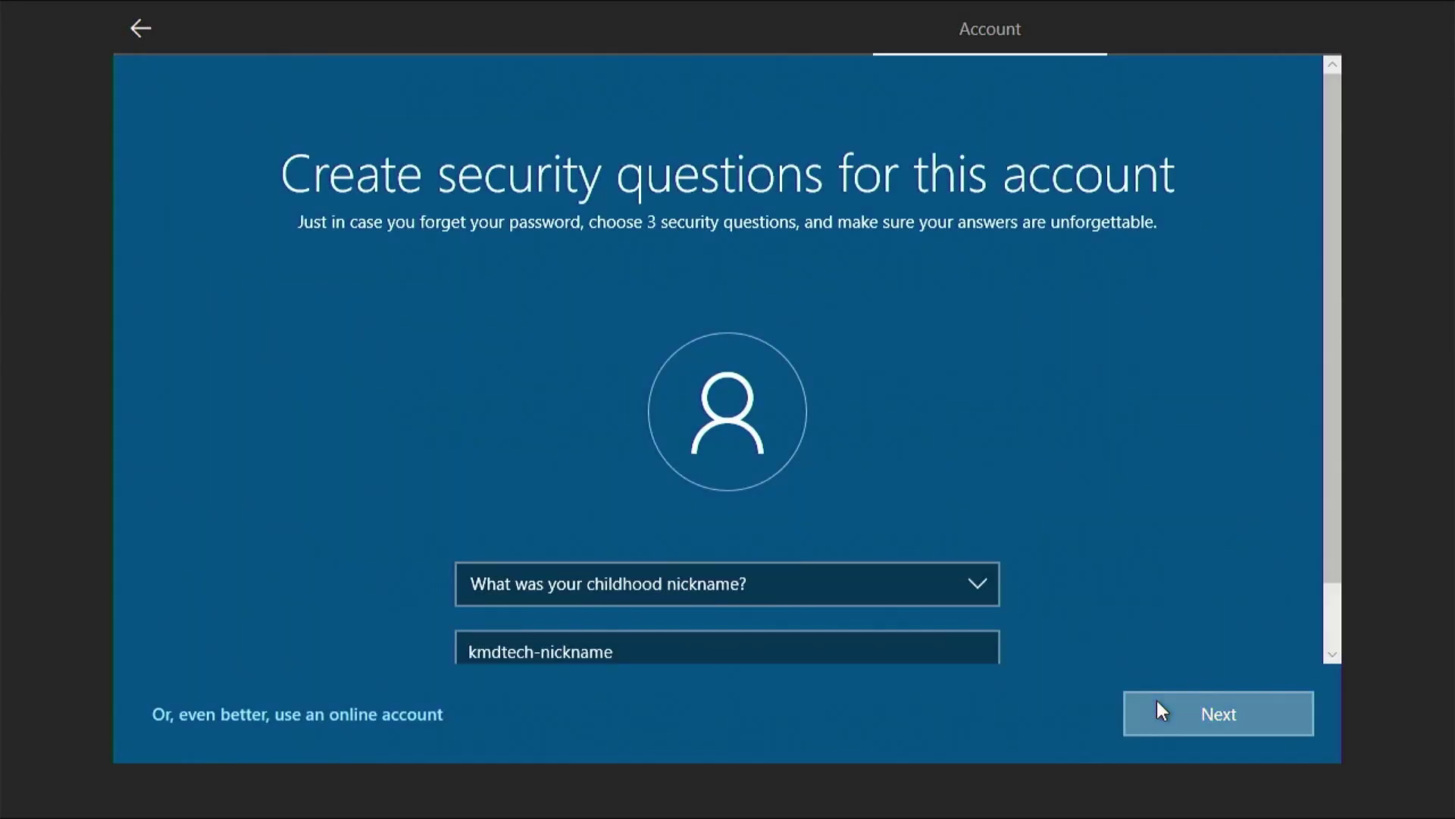
click(1158, 701)
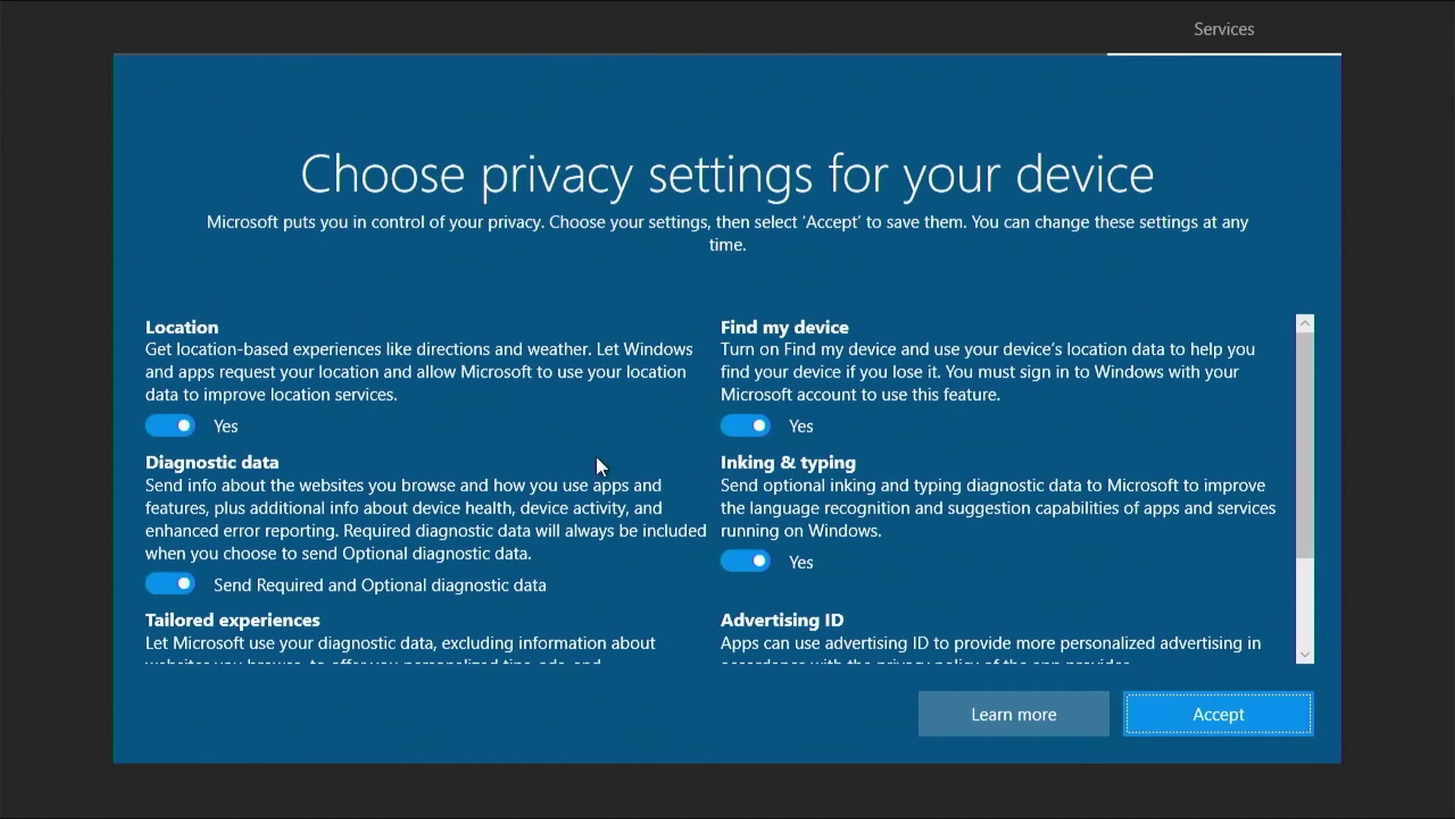
click(174, 424)
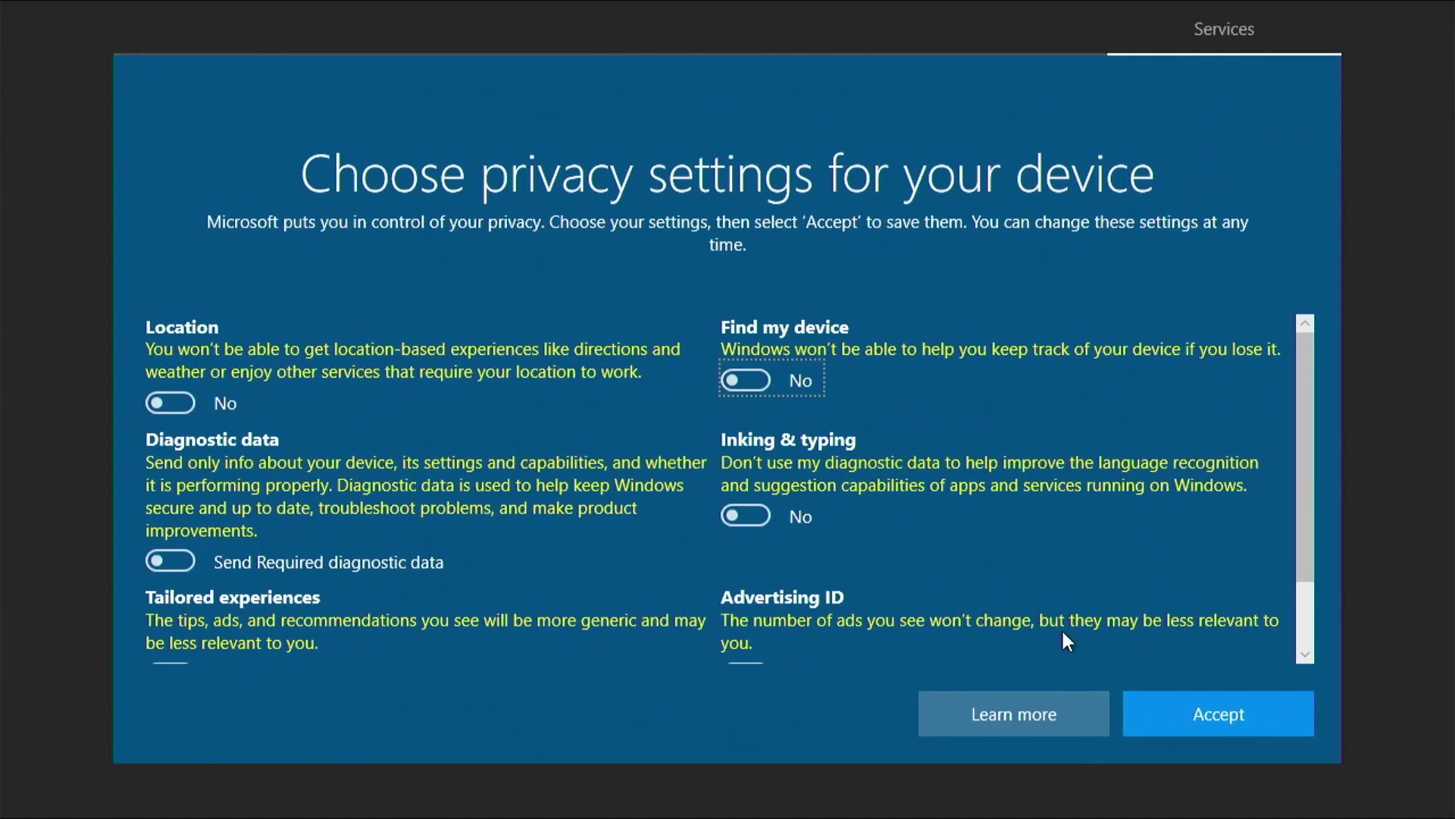
click(1168, 702)
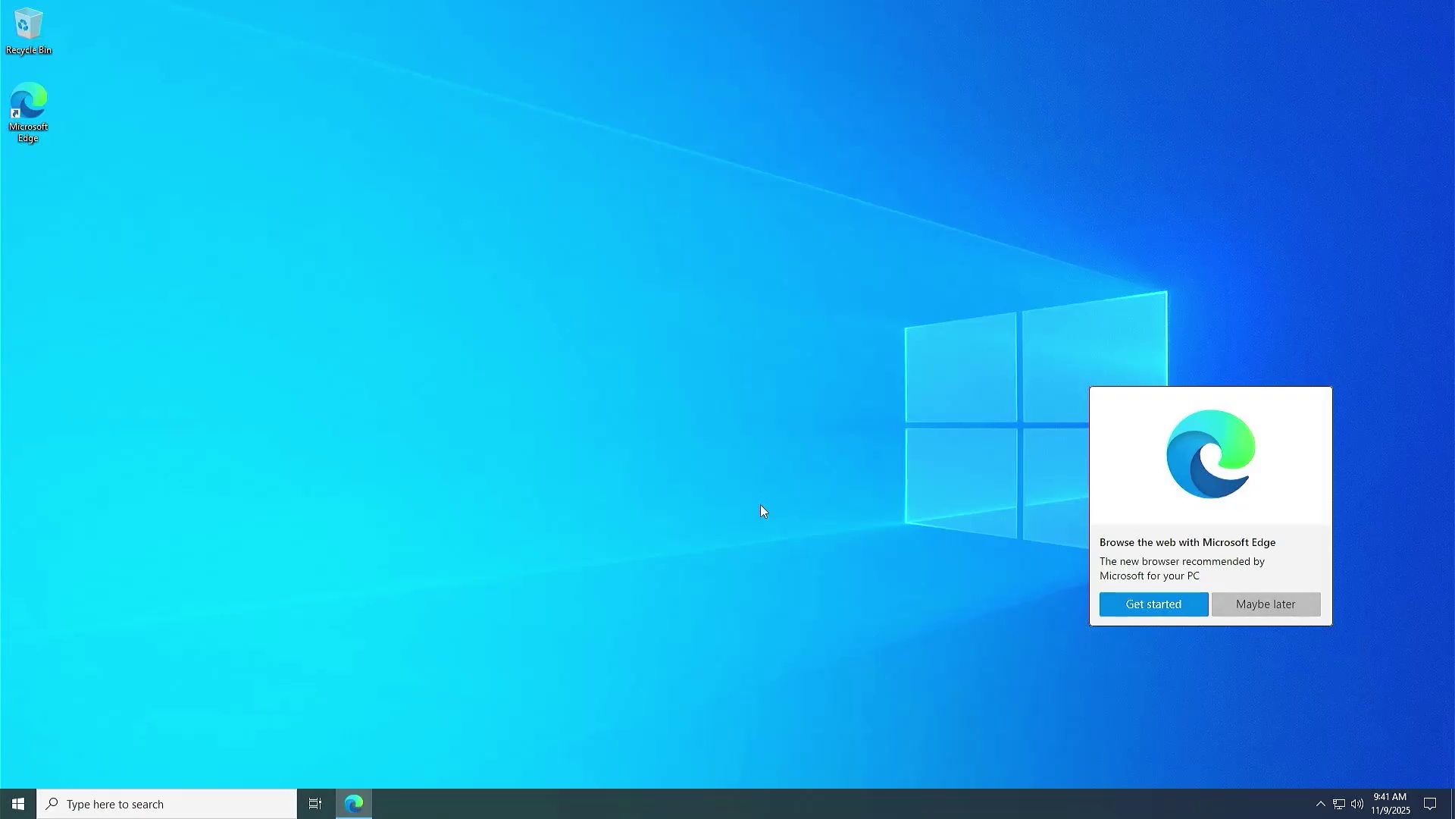
Dismiss the Edge prompt with 'Maybe later' and launch Disk Management from Start search.
click(1291, 607)
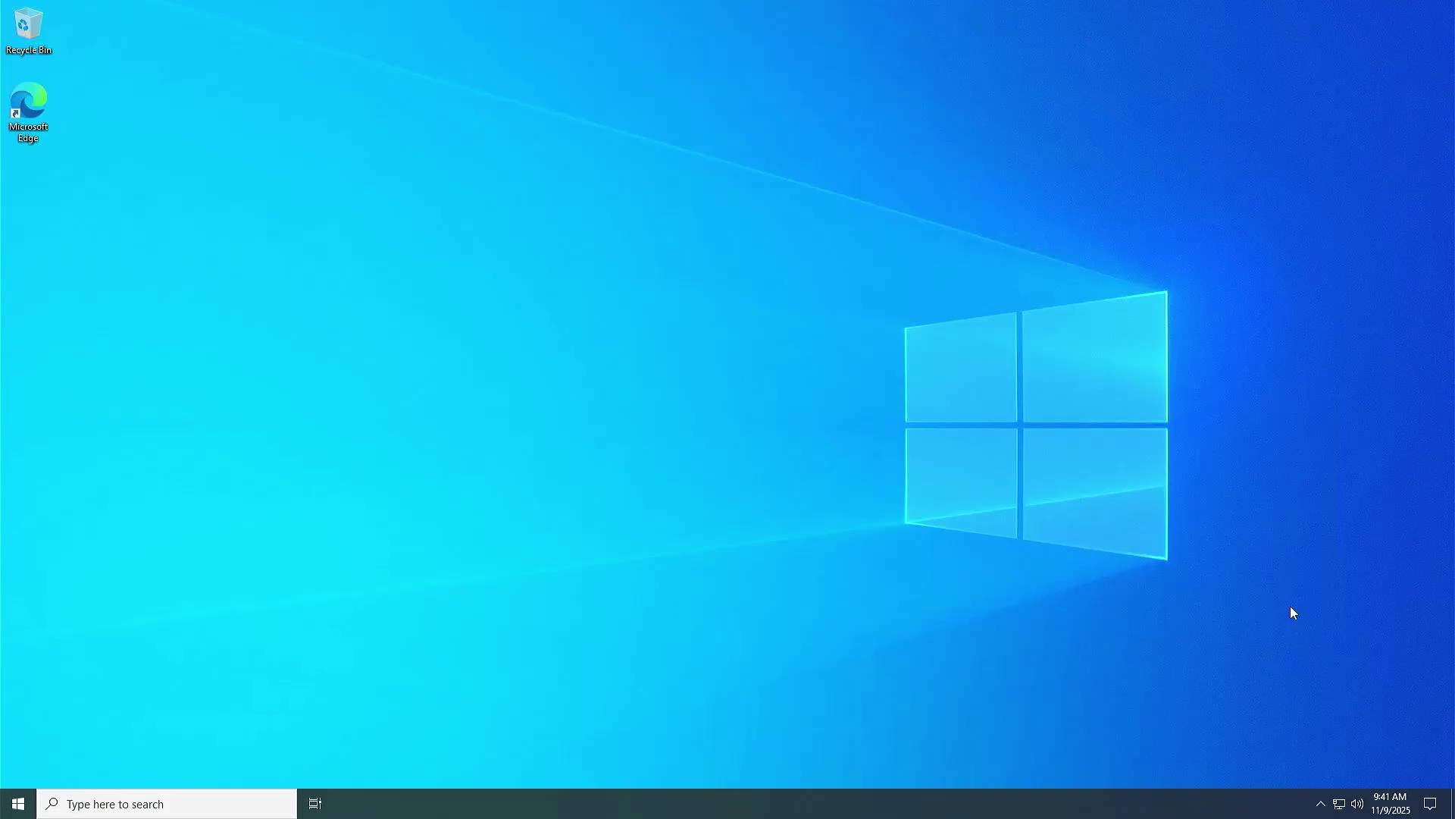
key(super)
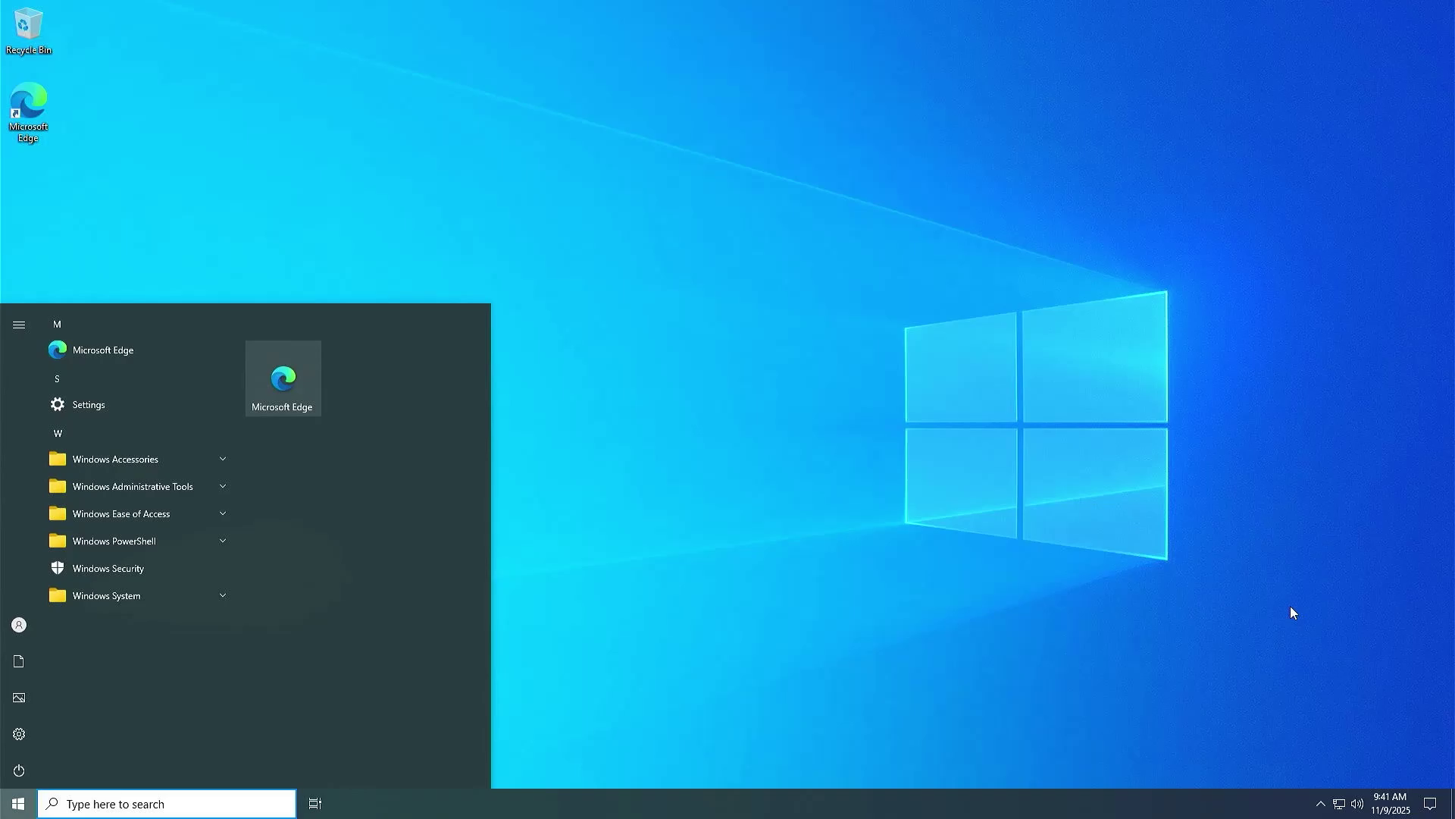
text(disk management)
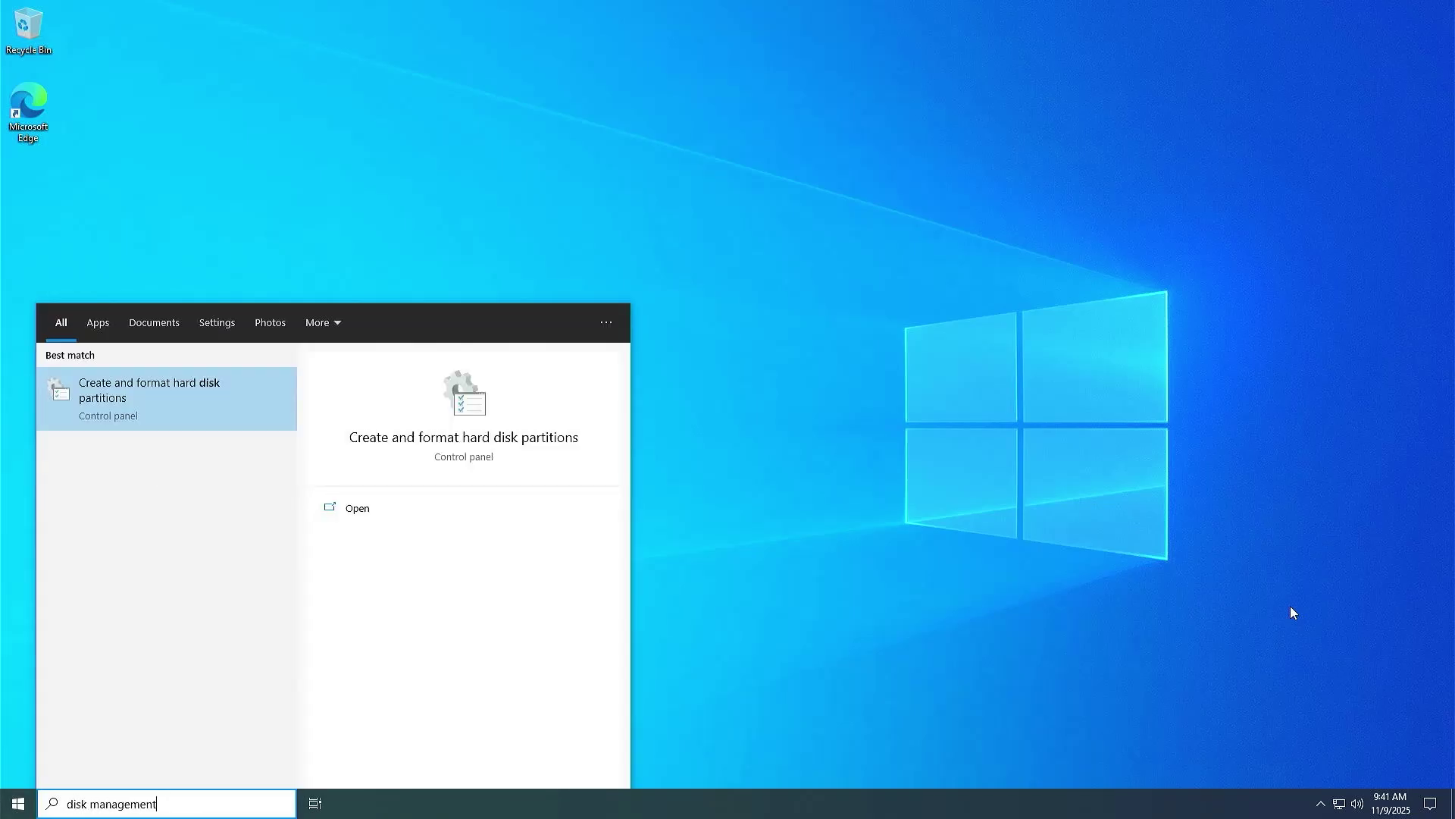
key(Return)
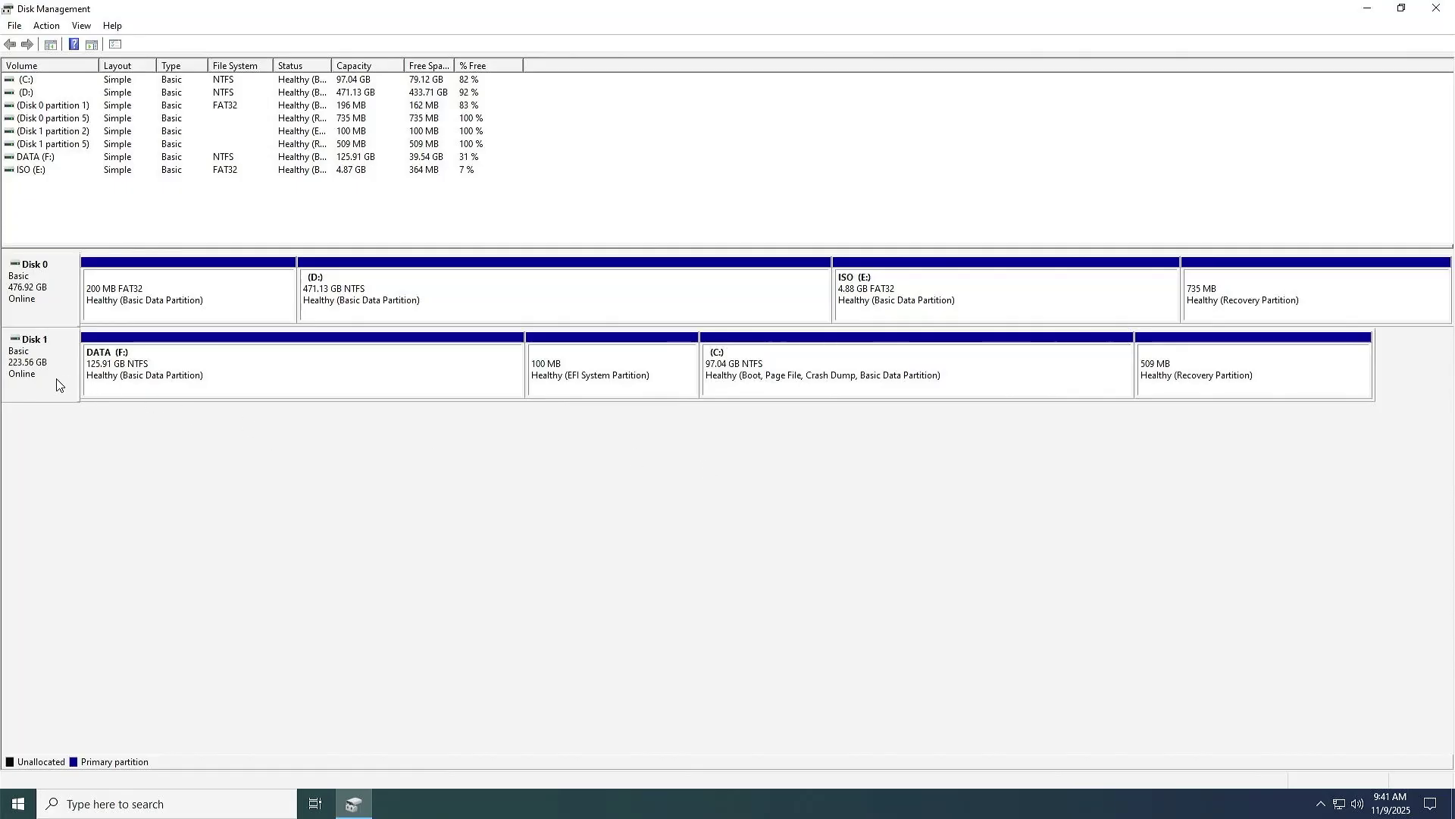
click(354, 387)
click(884, 361)
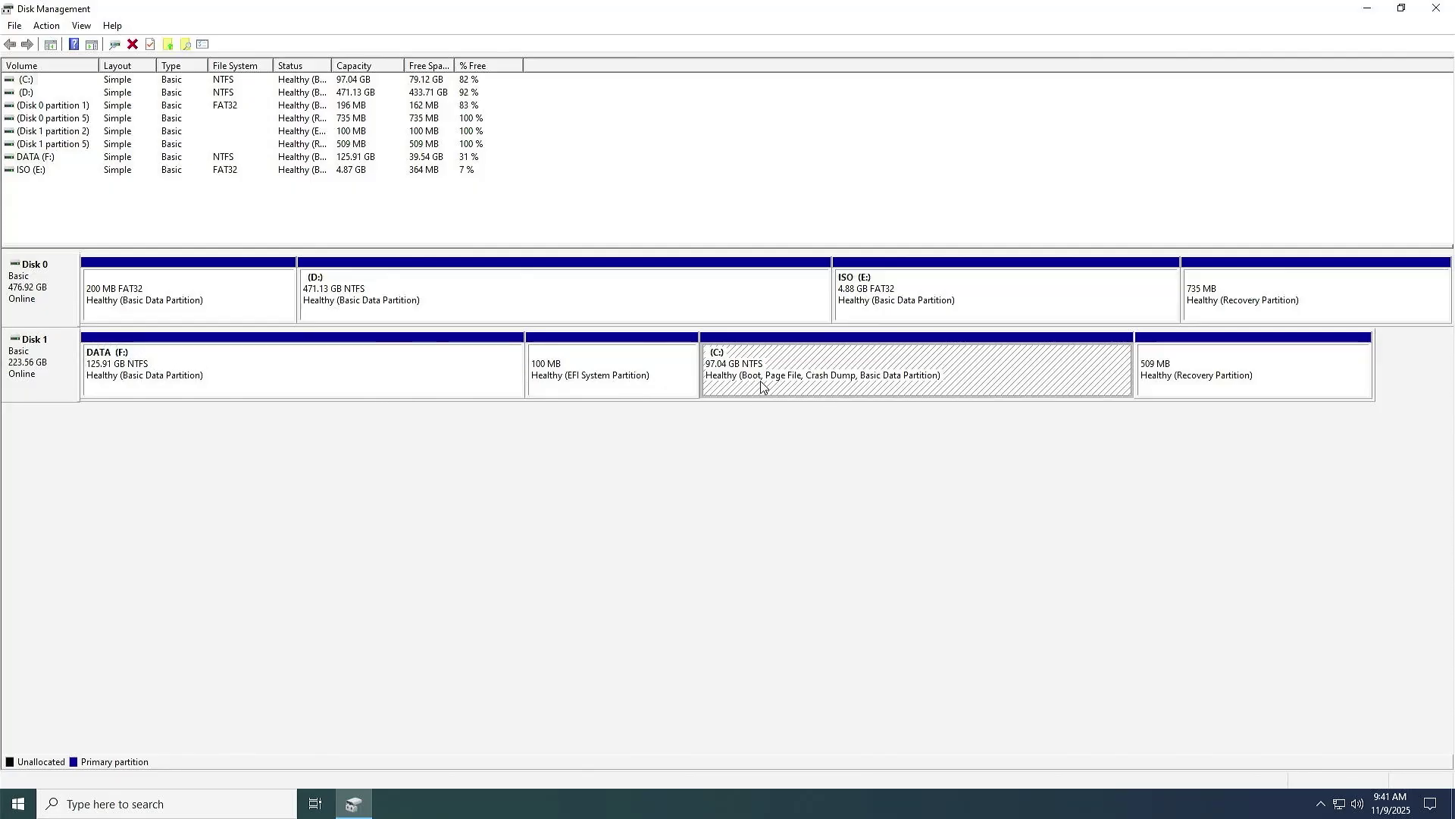
click(661, 392)
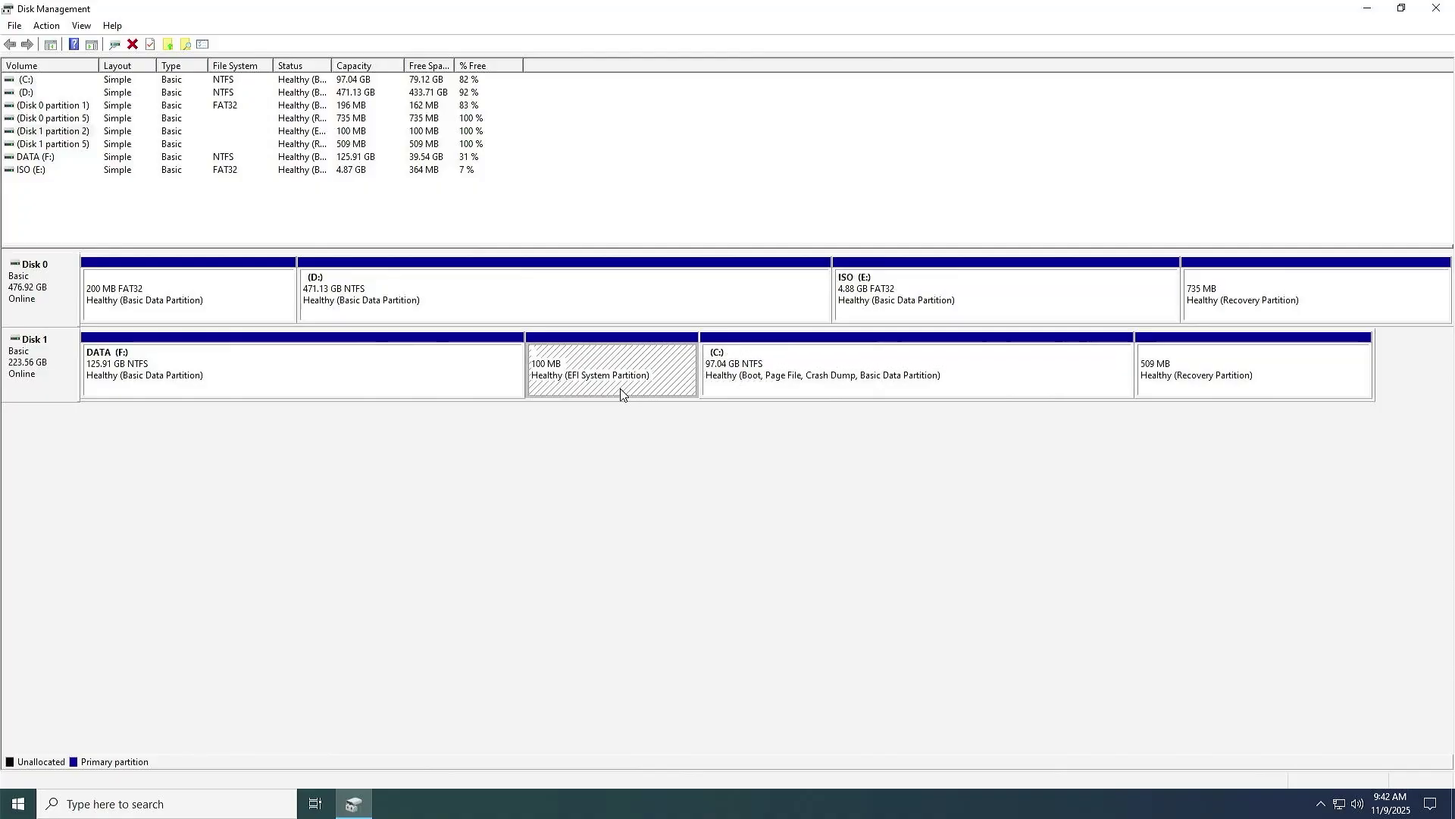
click(1159, 391)
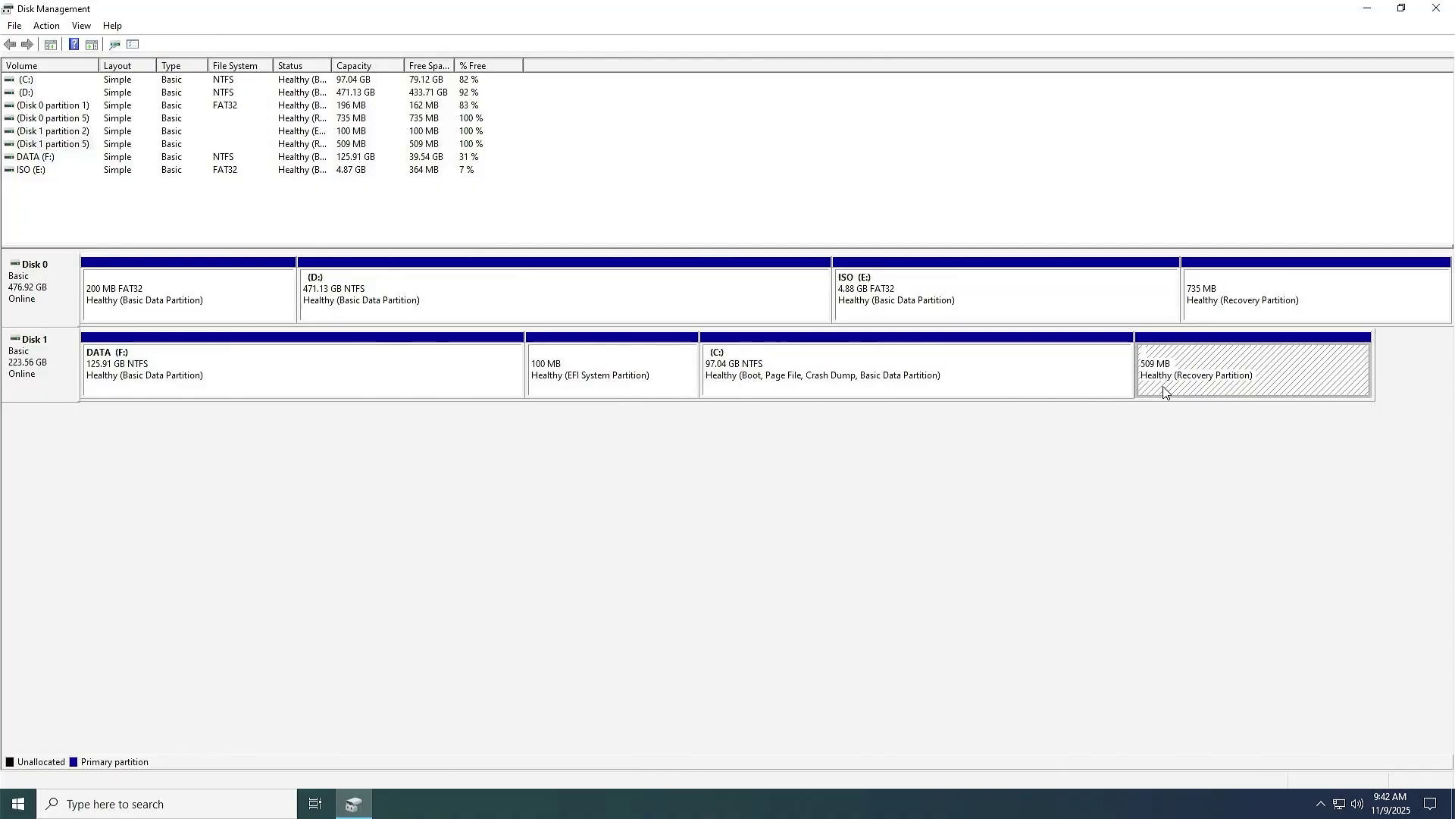
click(992, 305)
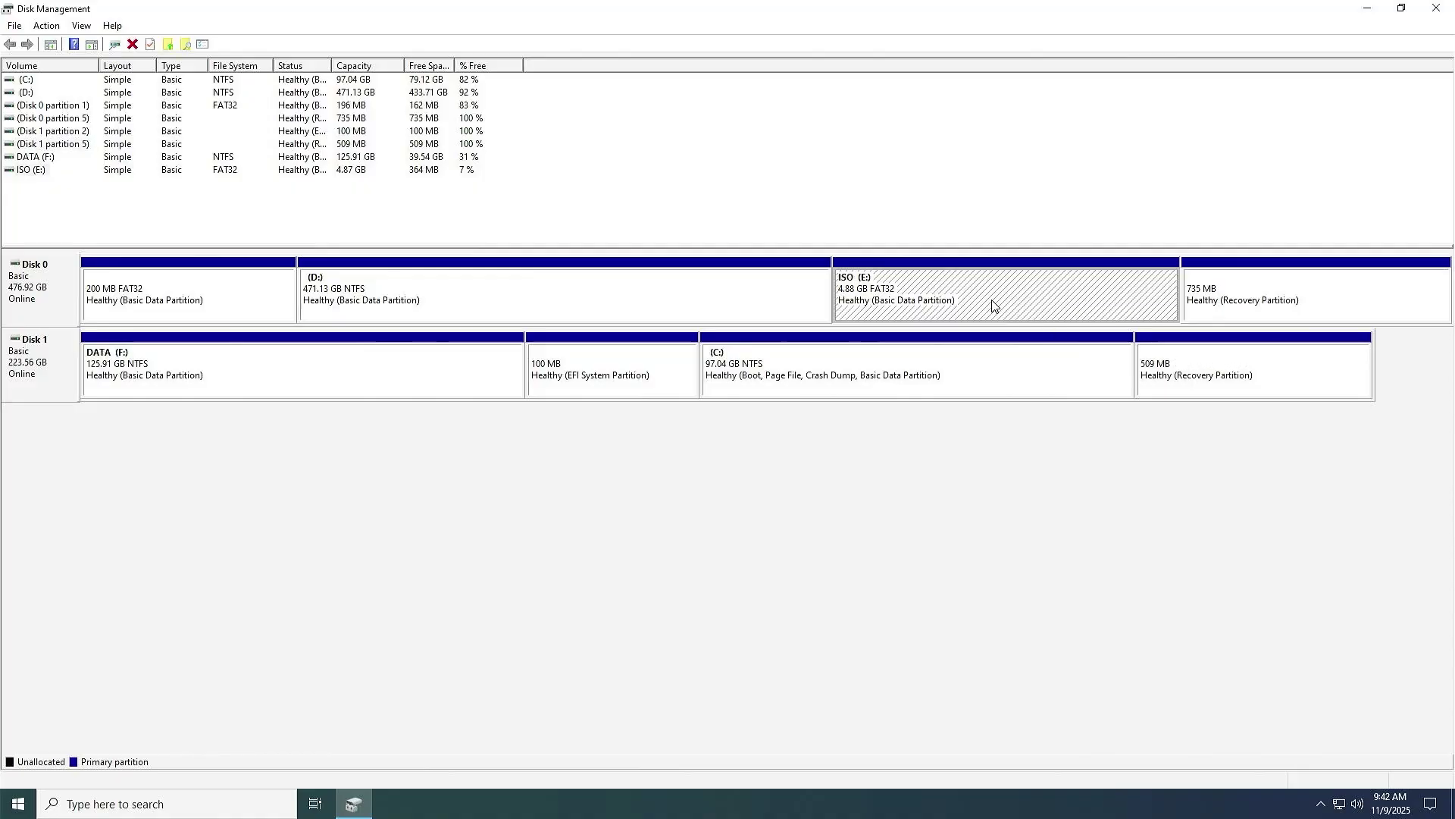
Delete the 4.88 GB ISO (E:) volume on Disk 0.
right_click(992, 305)
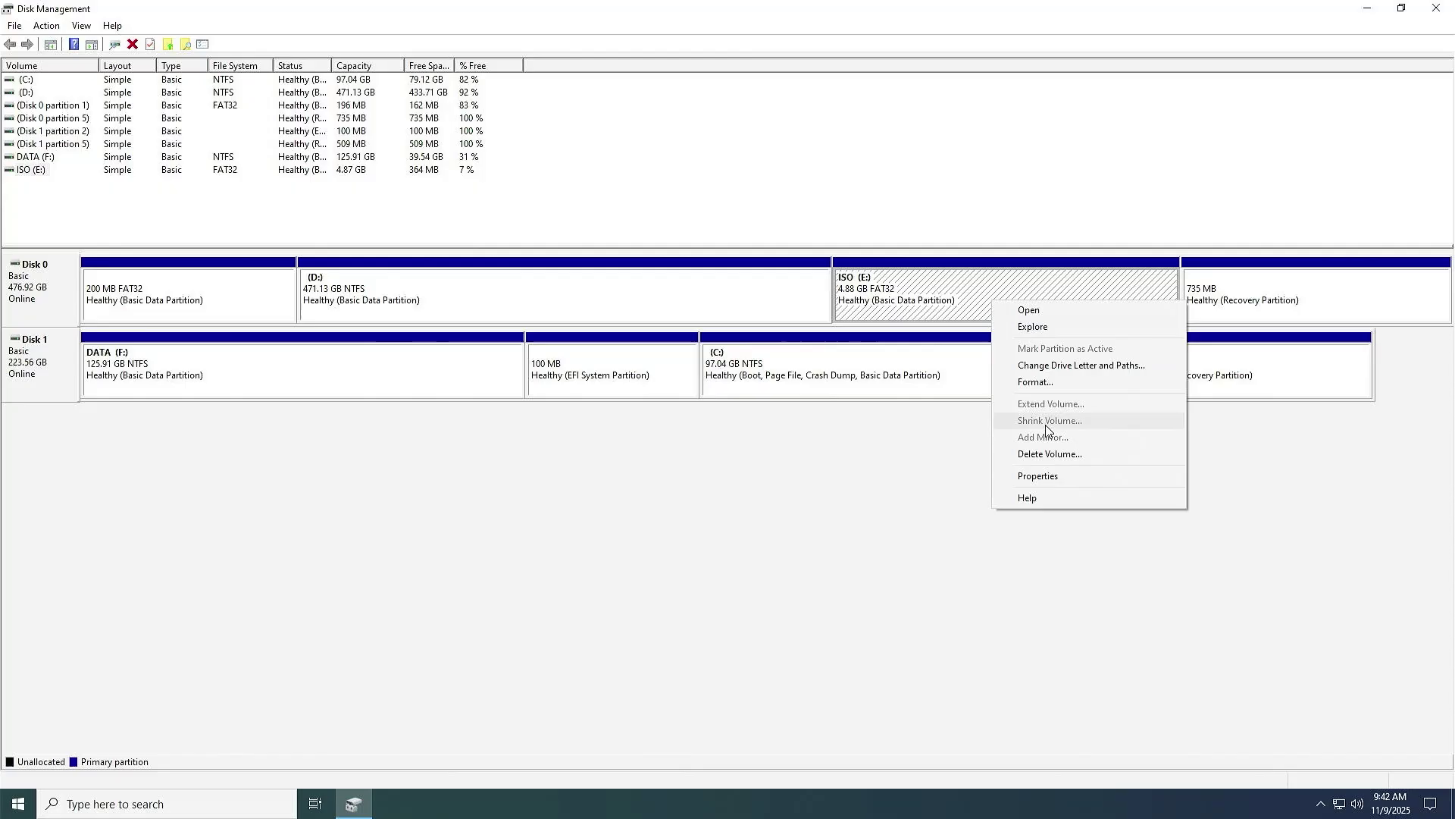
click(1056, 454)
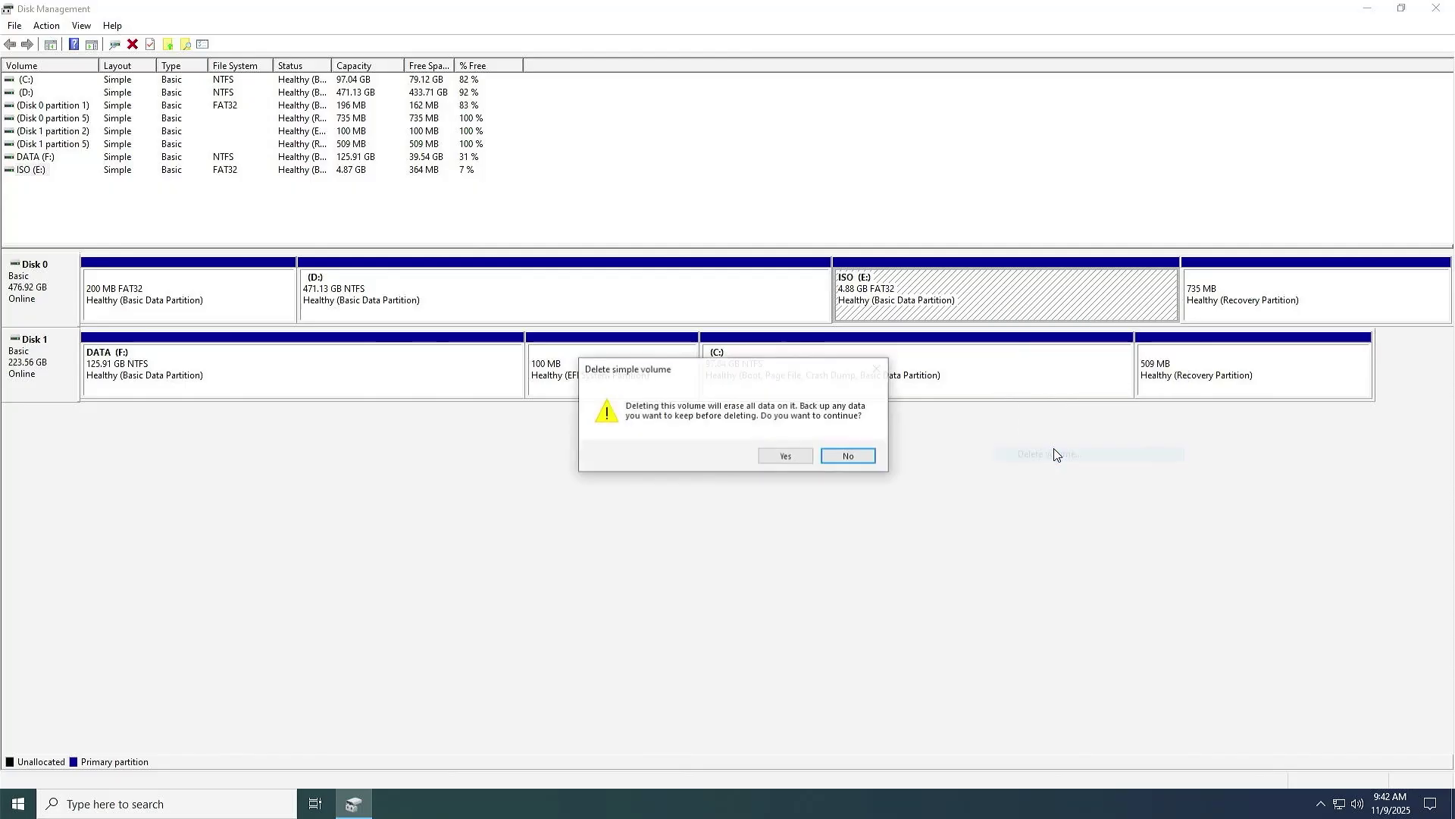
click(784, 456)
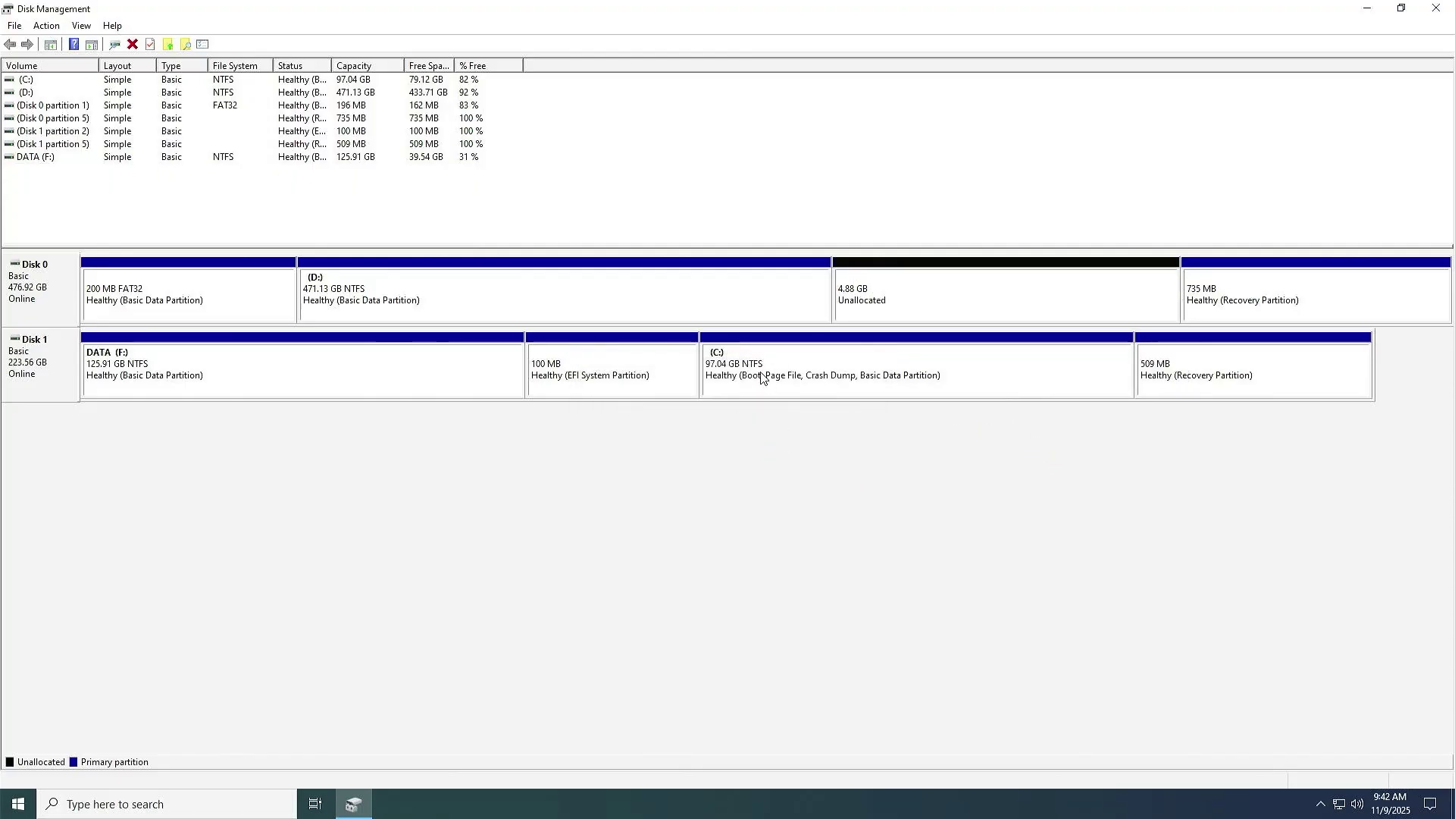
Extend D: into the freed space so it spans 476.01 GB.
click(718, 300)
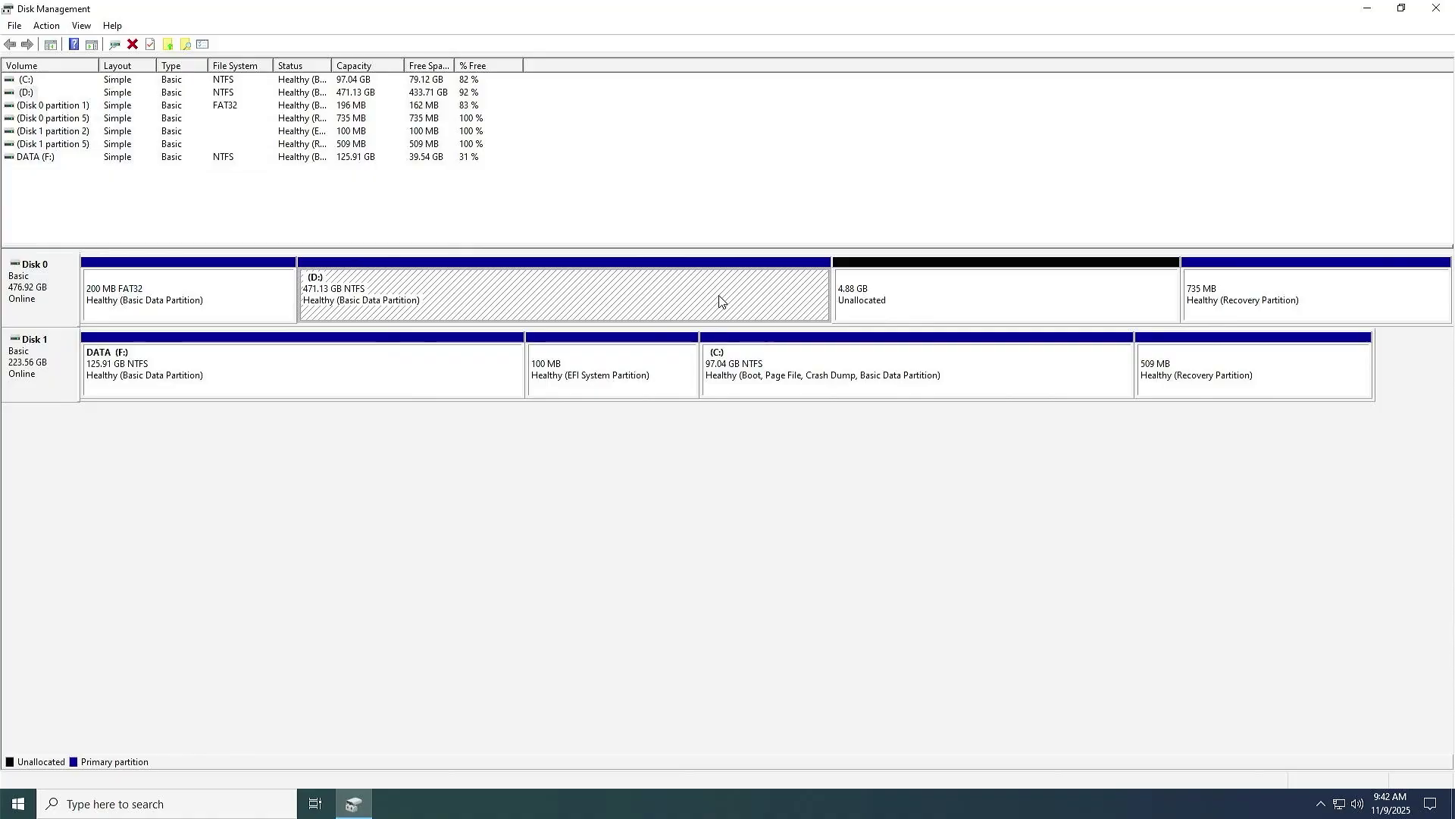
right_click(721, 303)
click(750, 400)
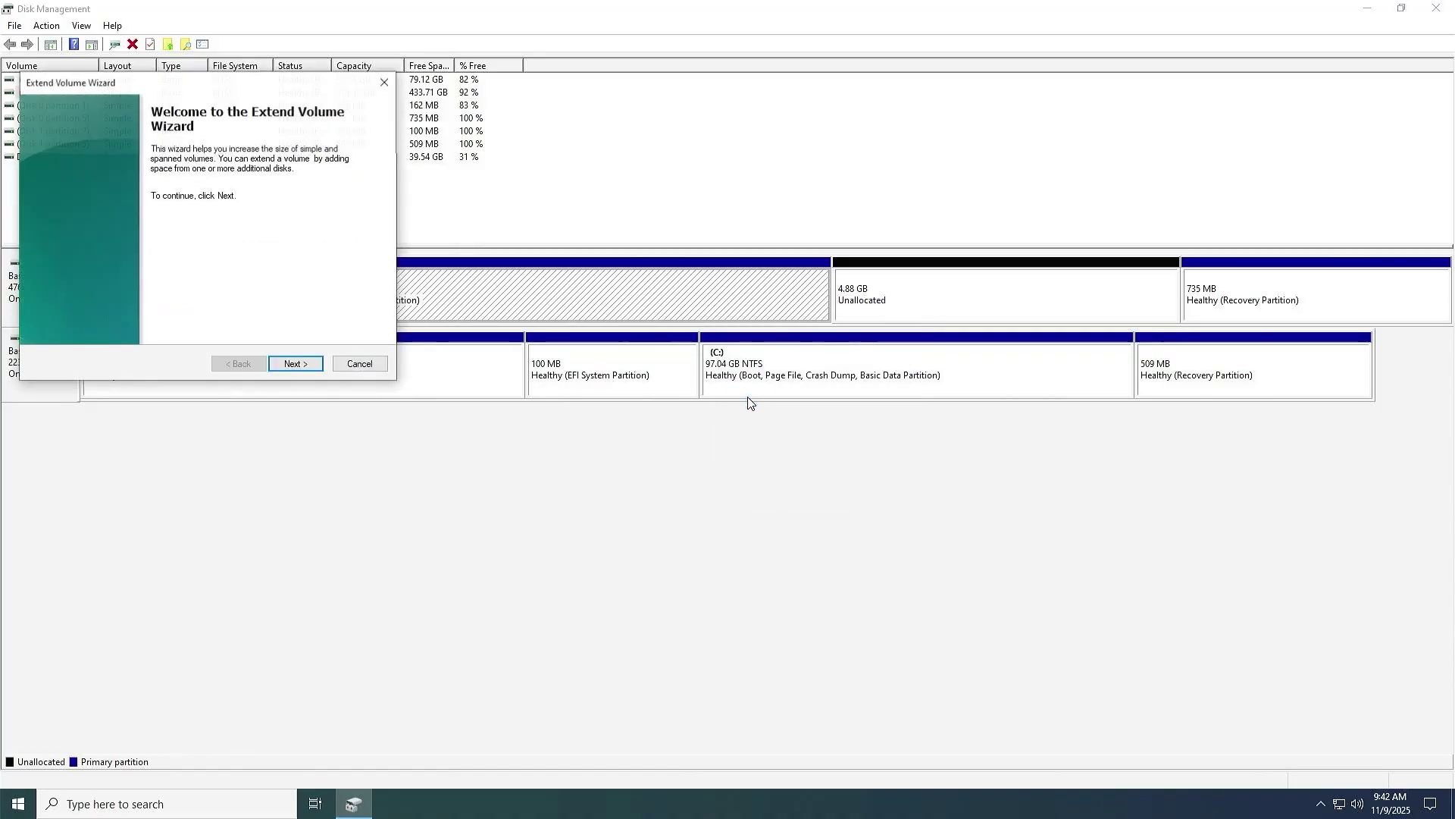
click(292, 367)
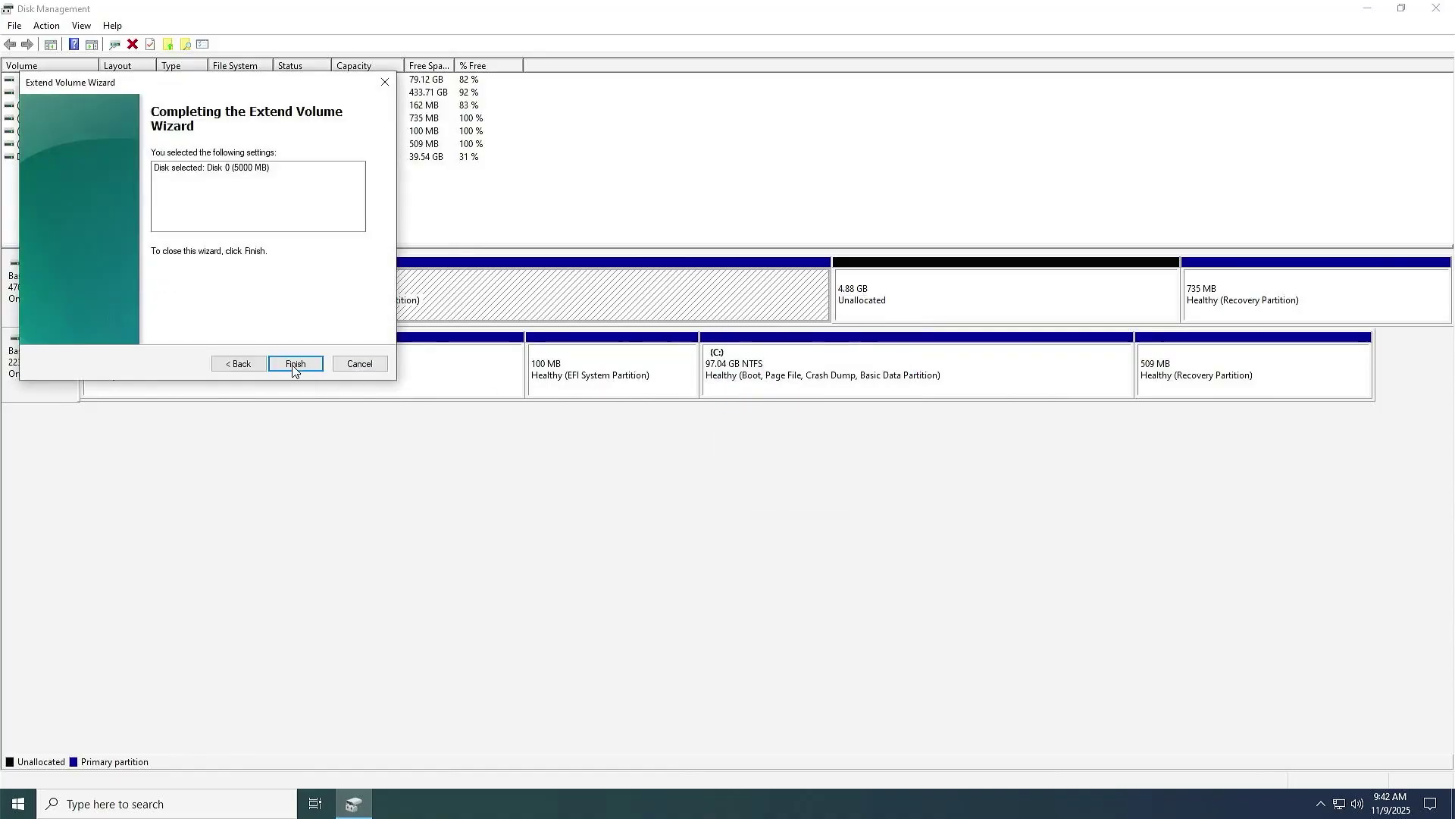
click(292, 367)
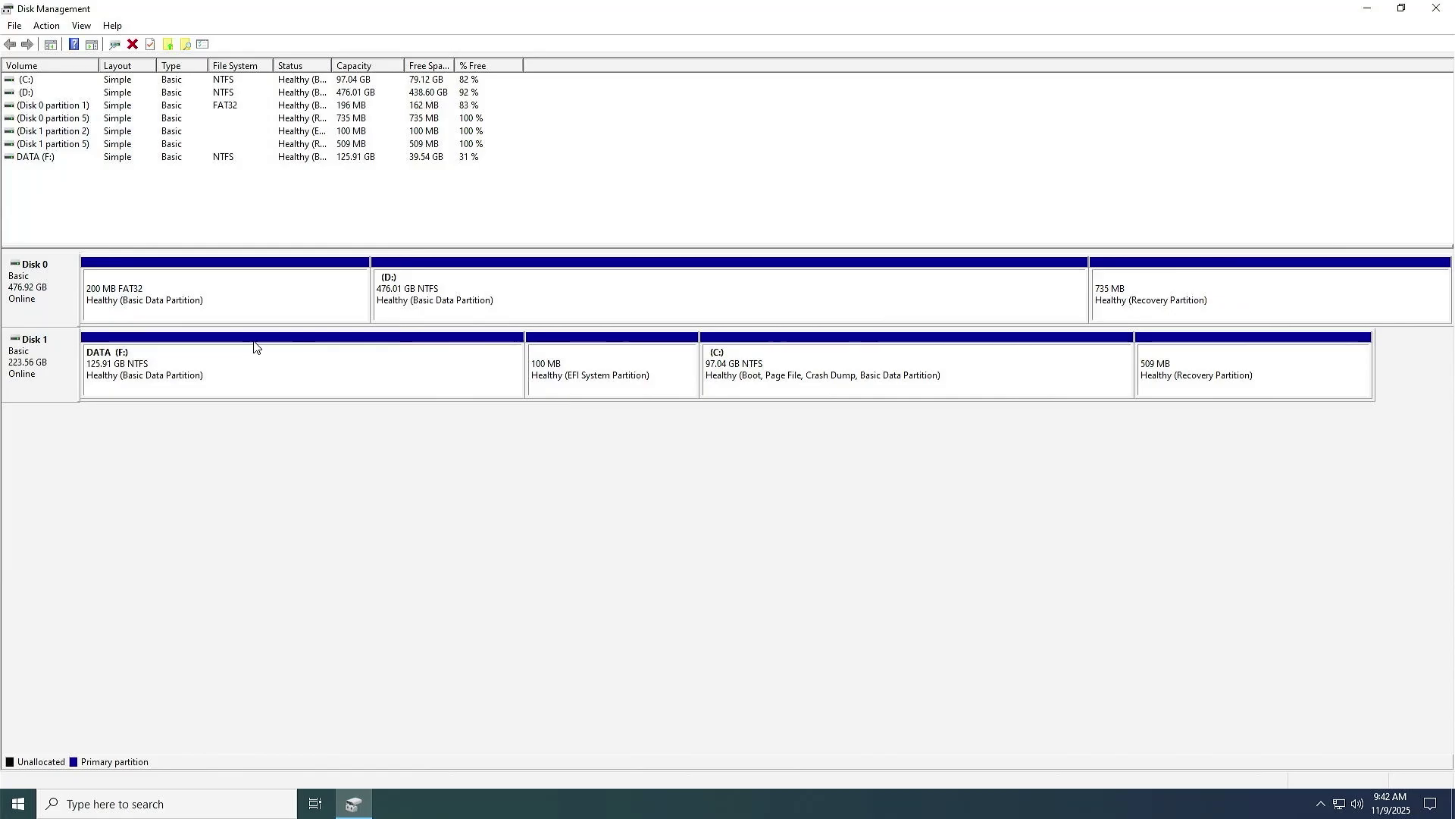
click(123, 318)
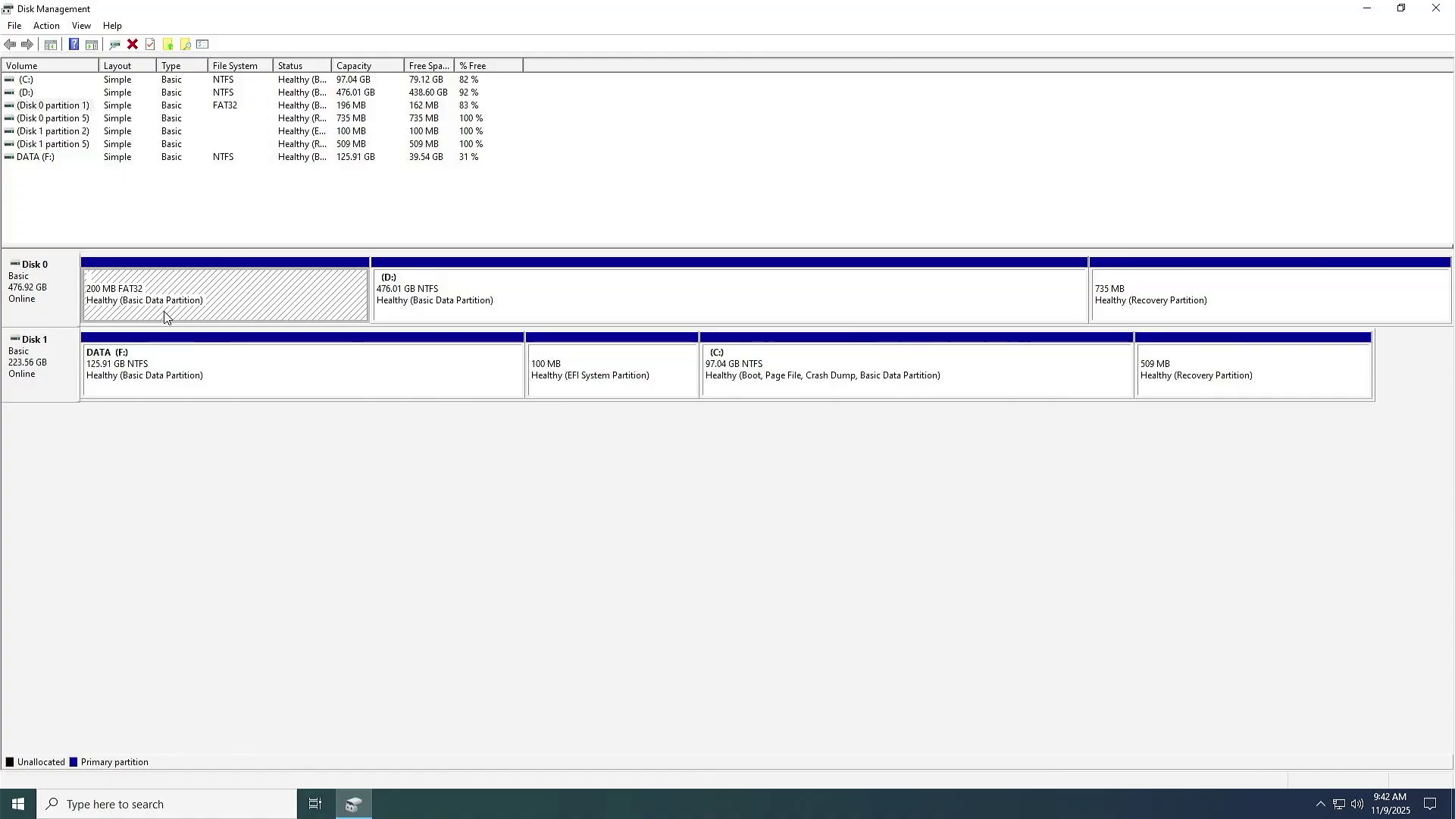
Launch diskpart from Start search with administrator rights.
key(super)
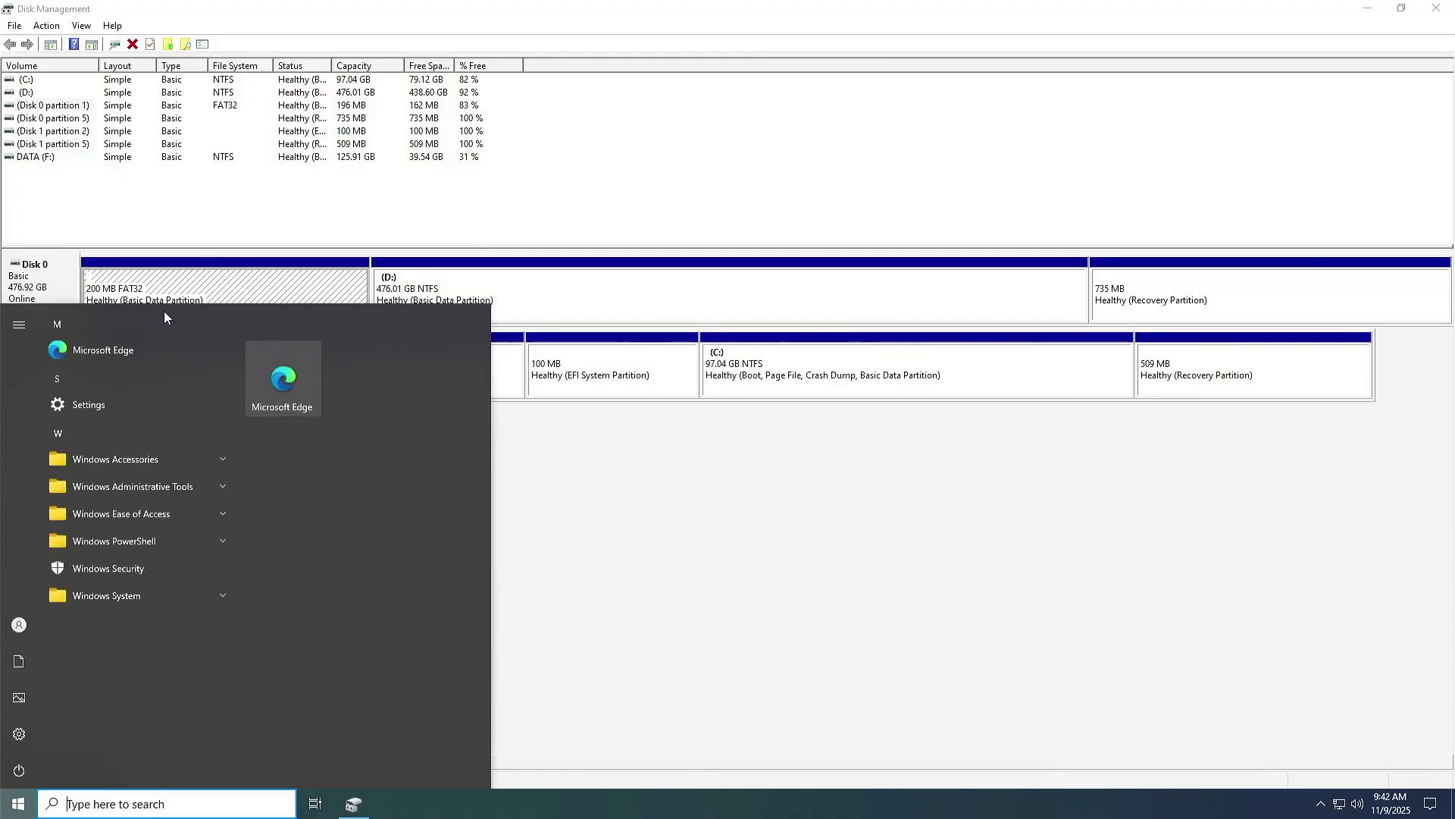
text(diskpart)
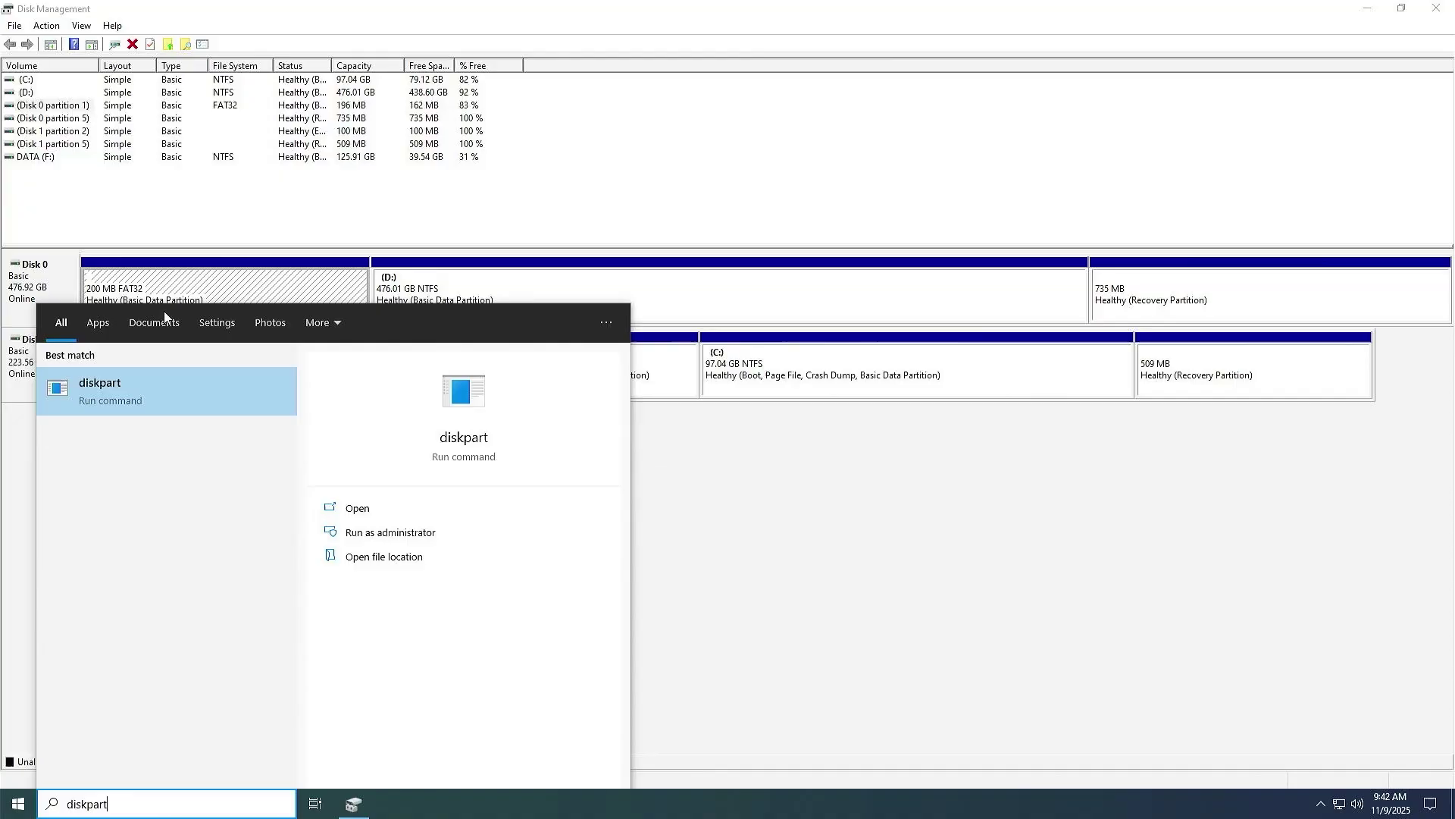
key(Right)
key(Down)
key(Return)
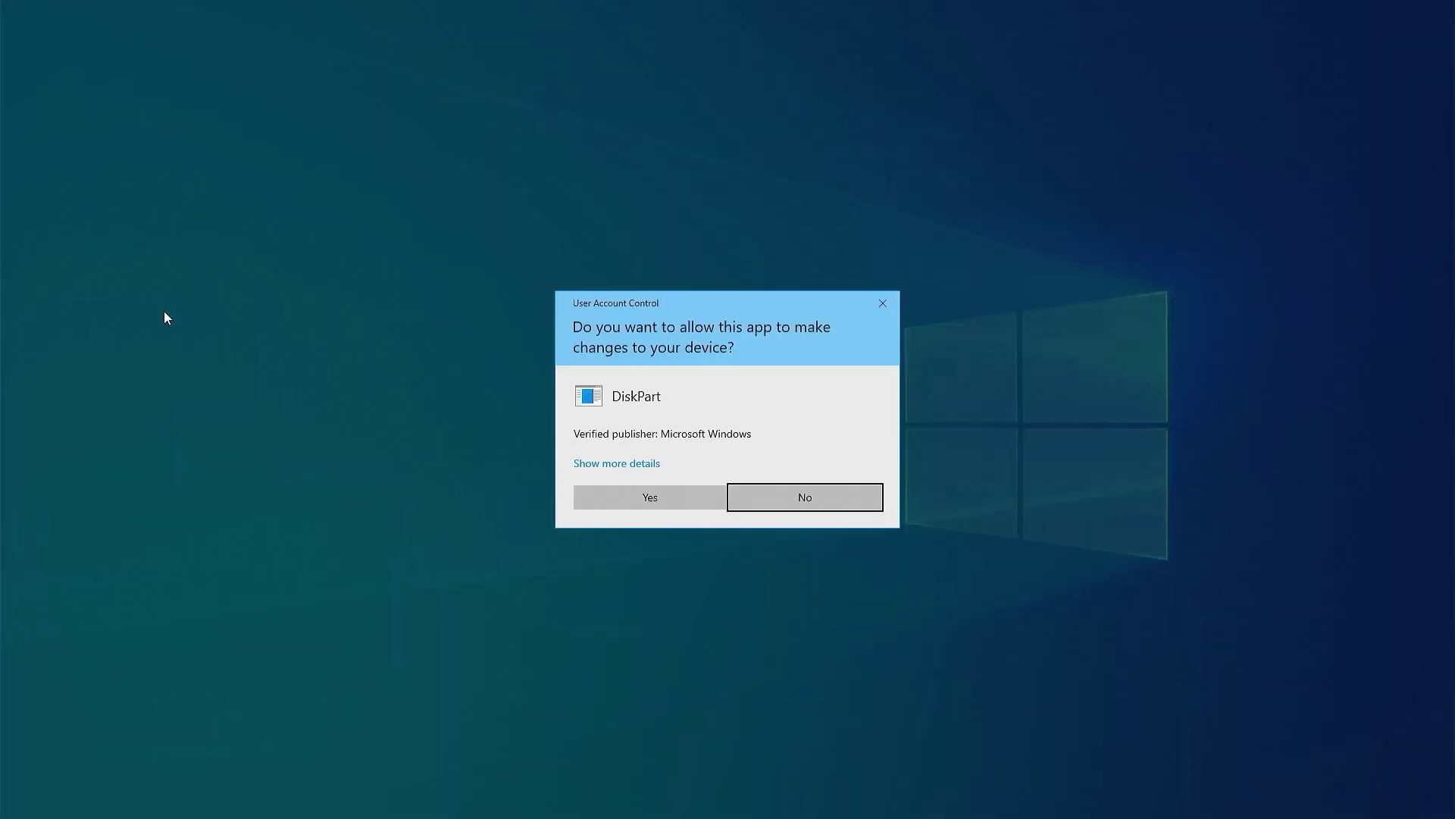
key(Left)
key(Return)
text(list di)
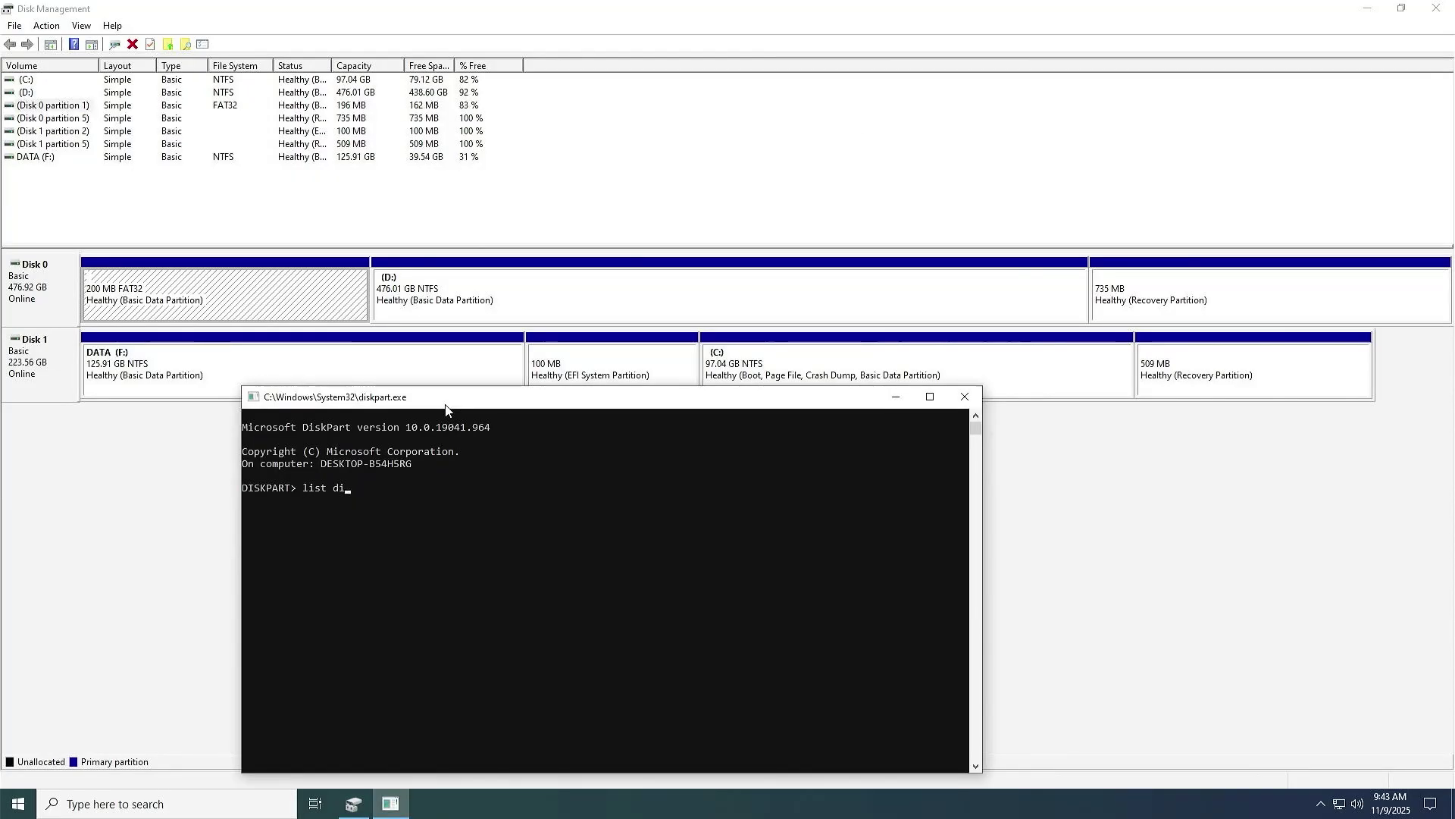
text(sk)
List disks, select disk 0 and partition 1, and show the set id help.
key(Return)
text(sel disk)
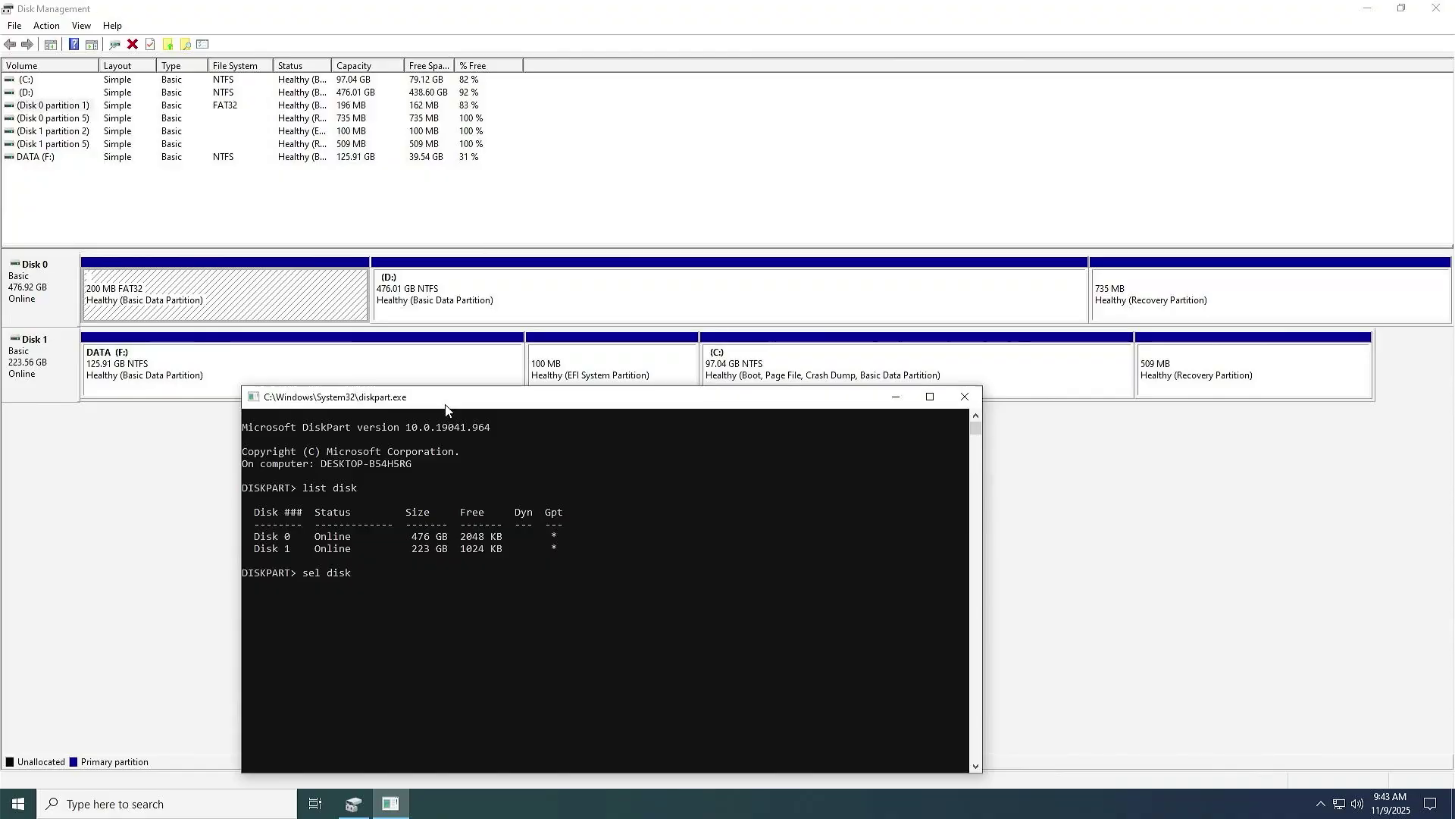
key(Return)
text(list)
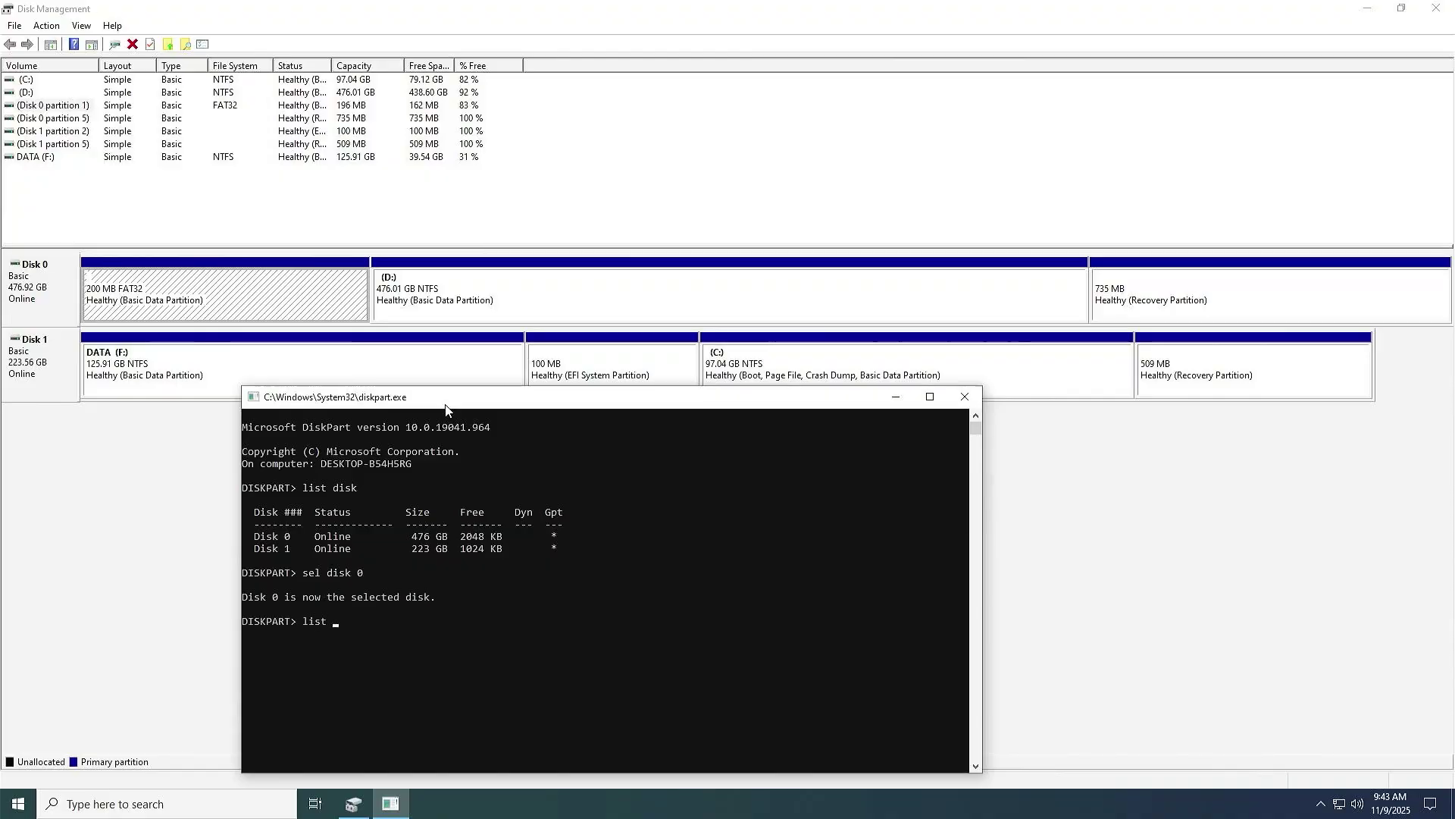
text( part)
key(Return)
text(sel)
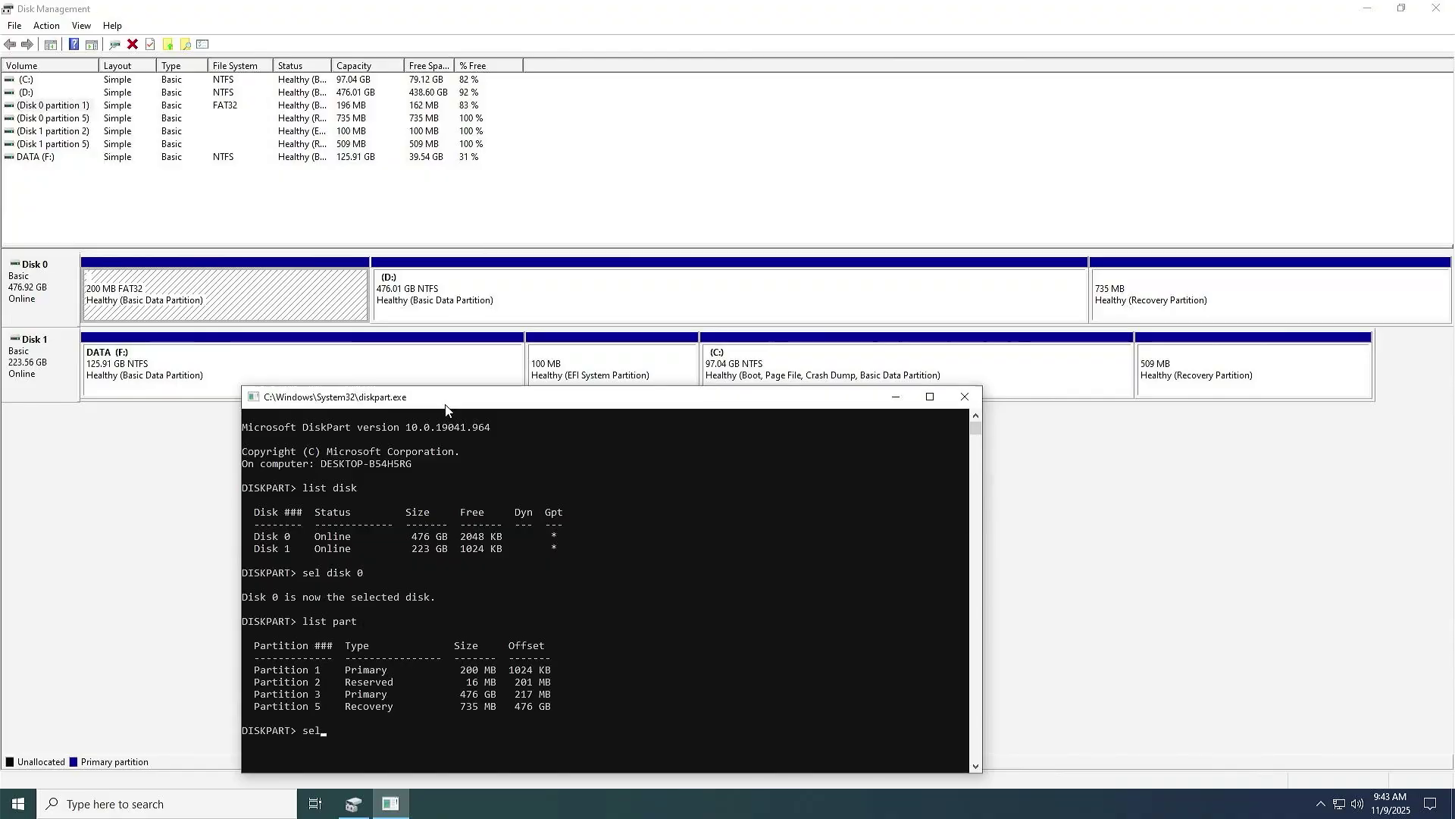
text( part 1)
key(Return)
text(h)
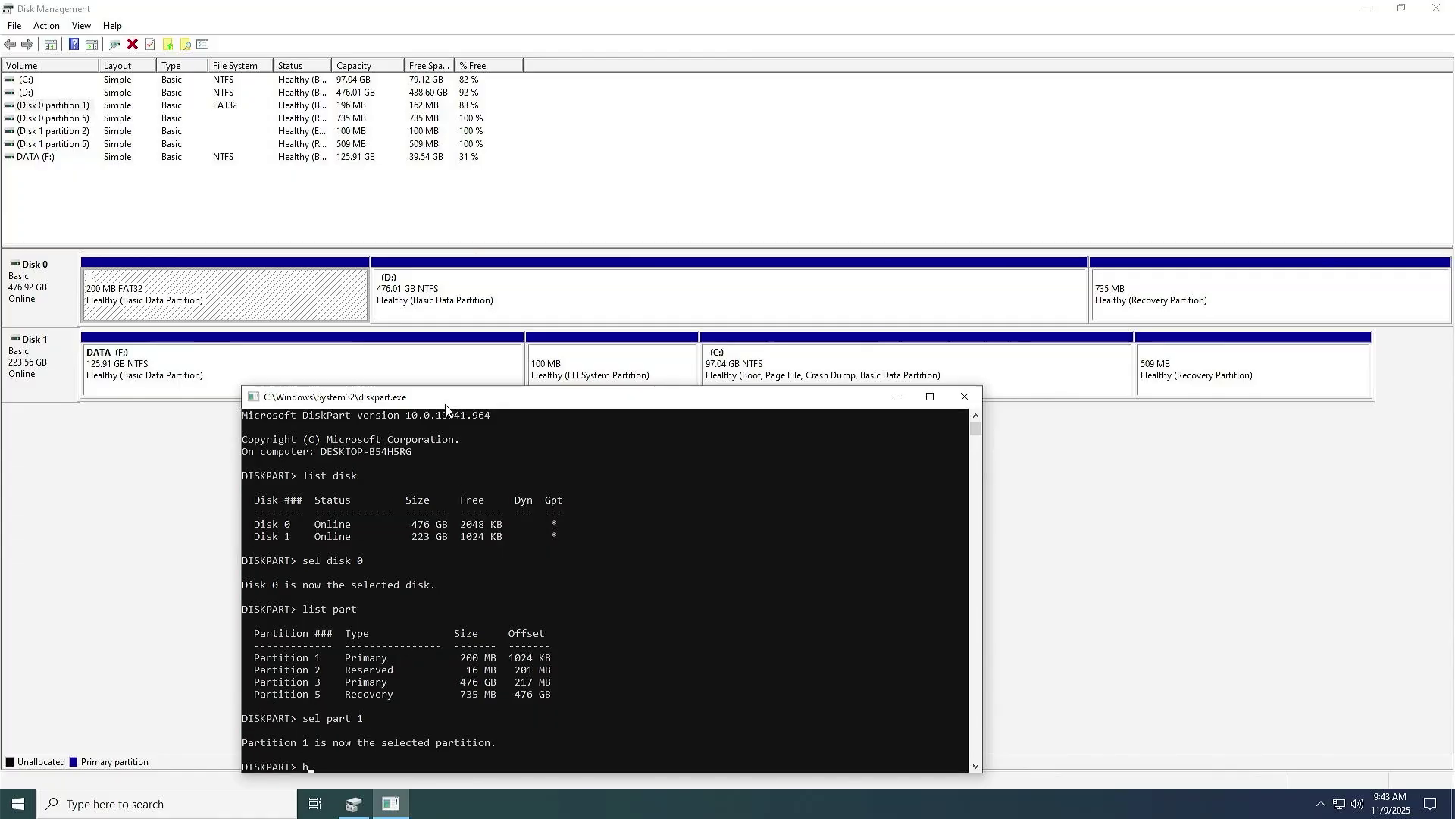
text(elp set id)
key(Return)
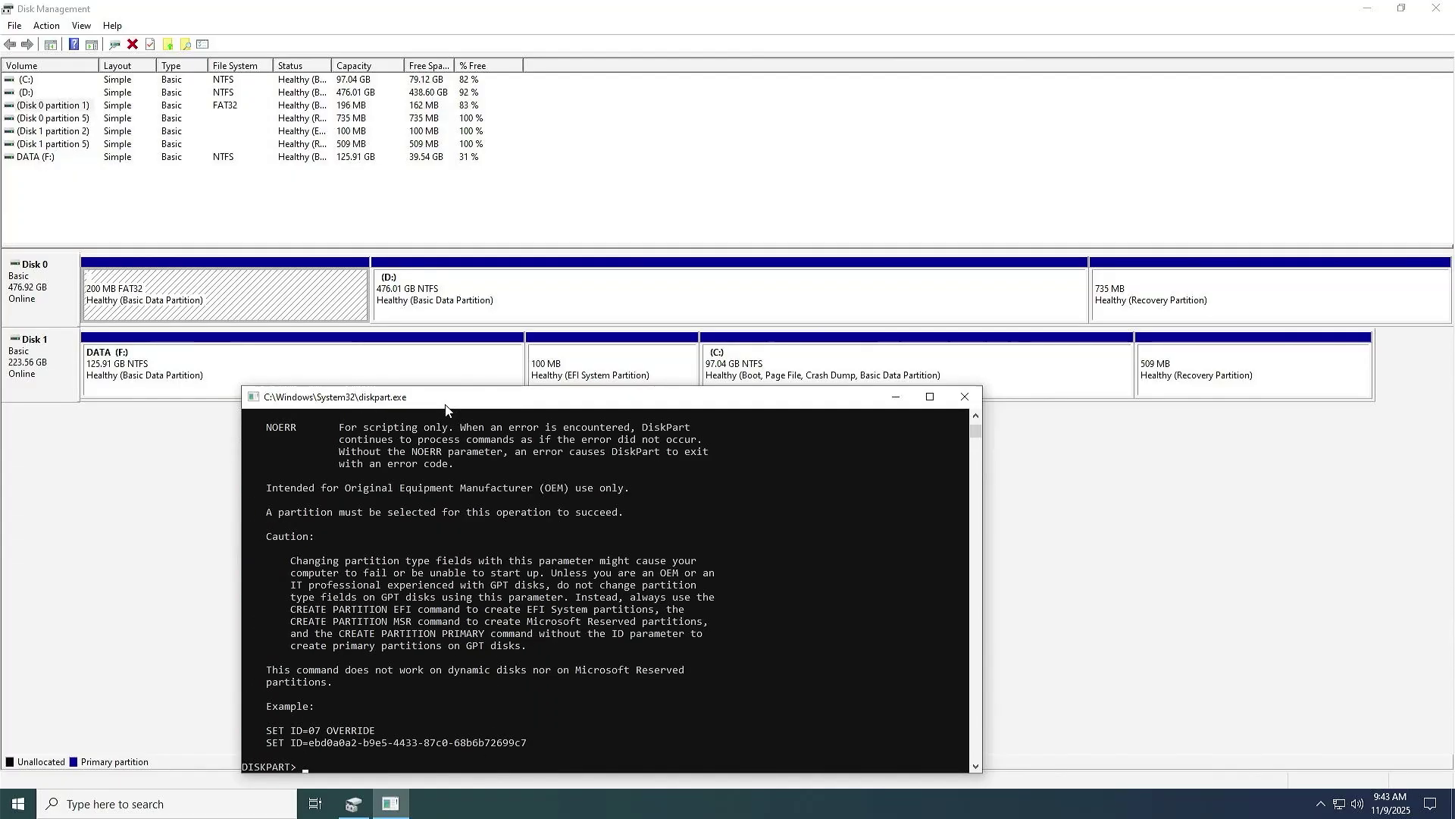
text(set id=)
scroll(469, 514, up, 6)
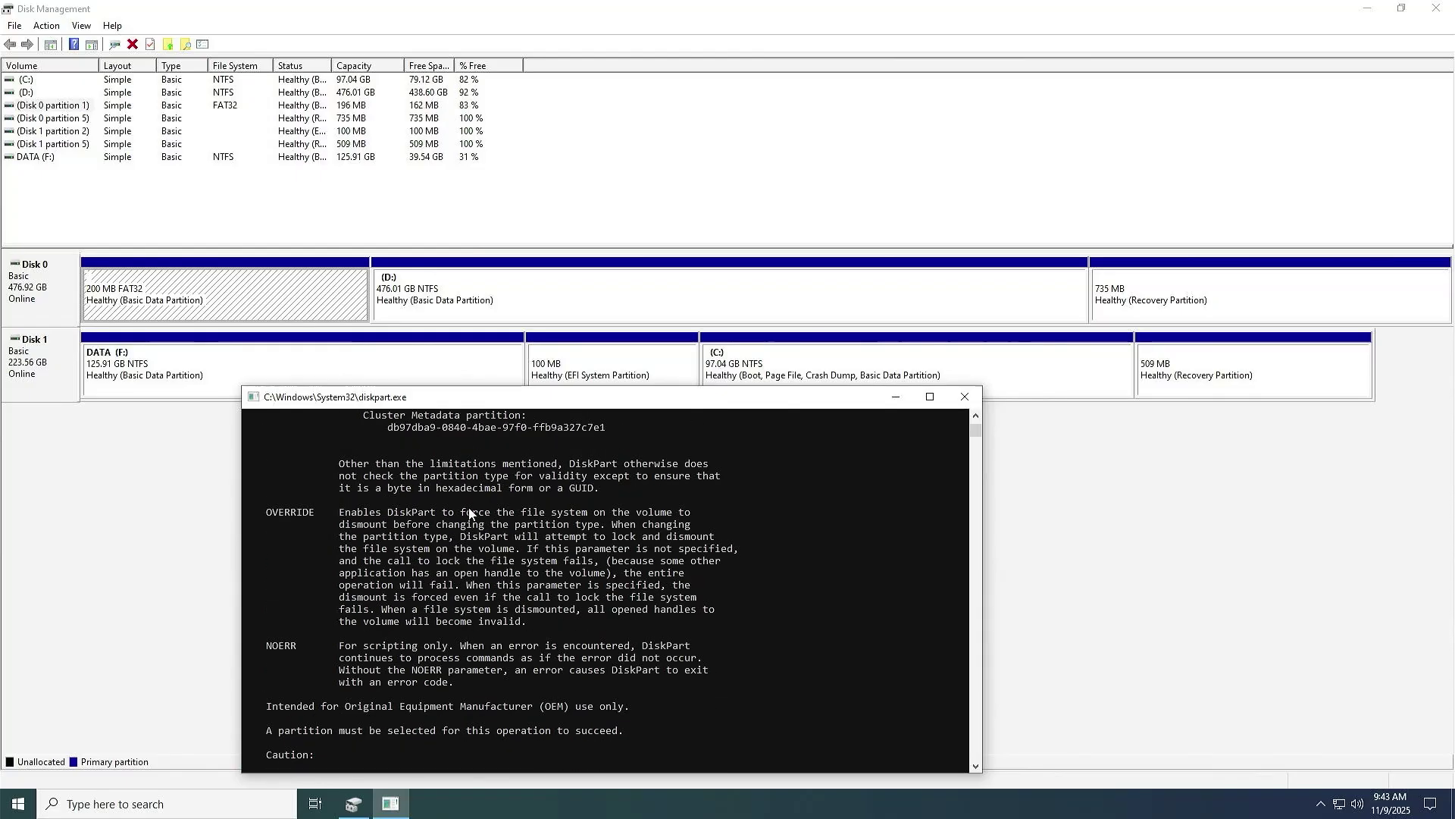
scroll(469, 514, up, 3)
scroll(468, 514, up, 2)
scroll(468, 515, up, 2)
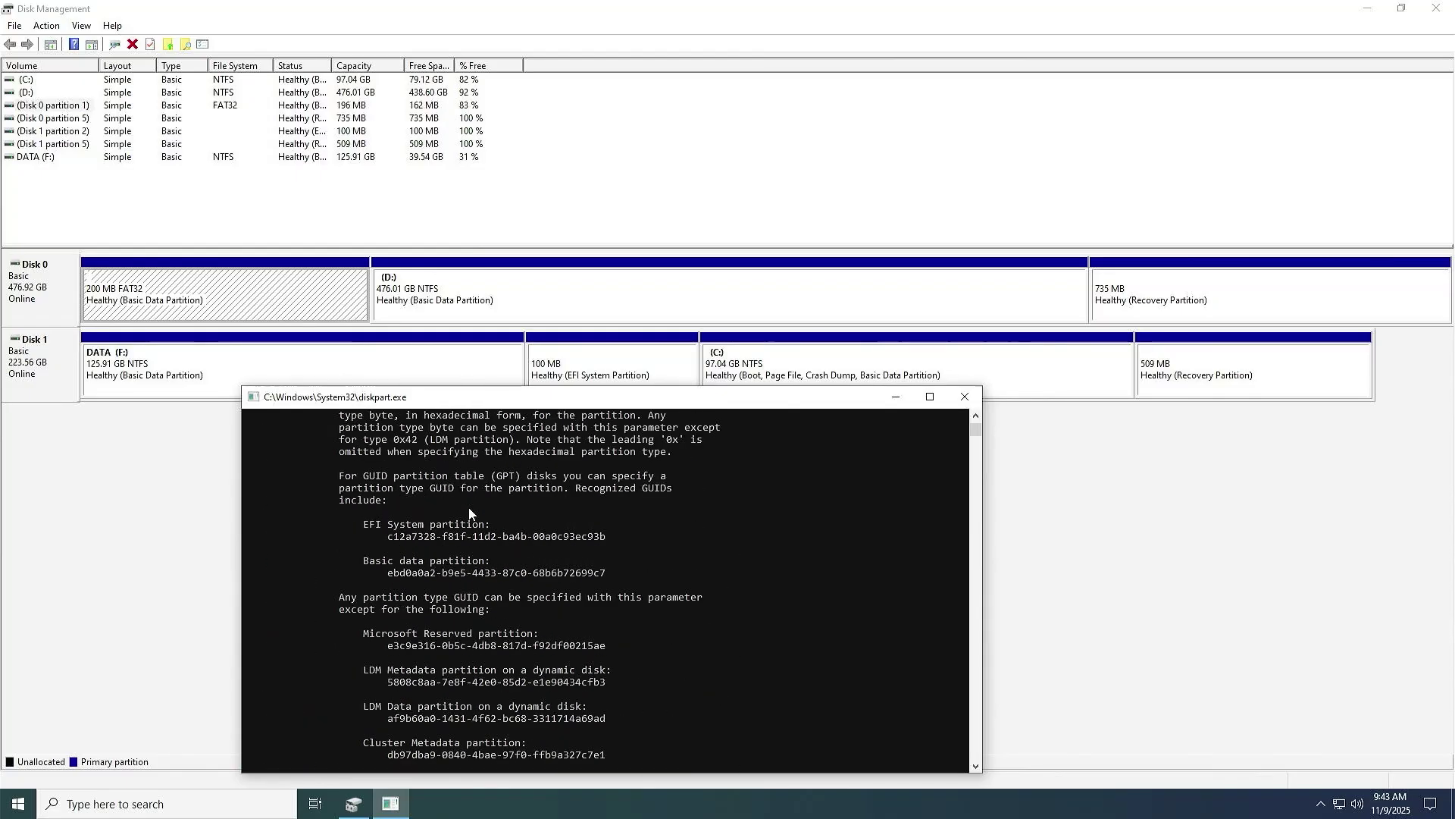
Set partition 1's ID to the copied EFI System partition GUID.
drag(604, 536, 388, 540)
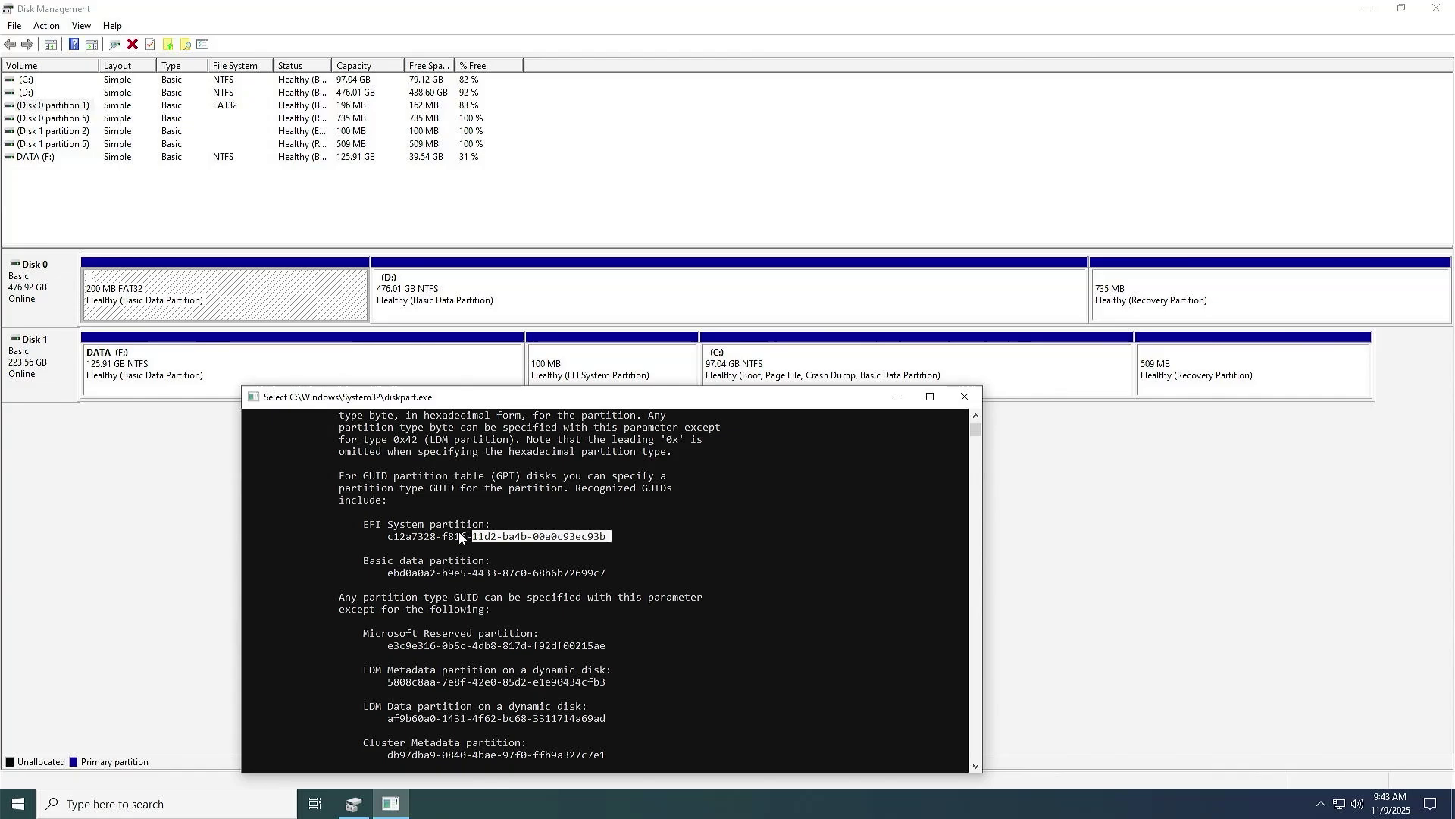
key(ctrl+c)
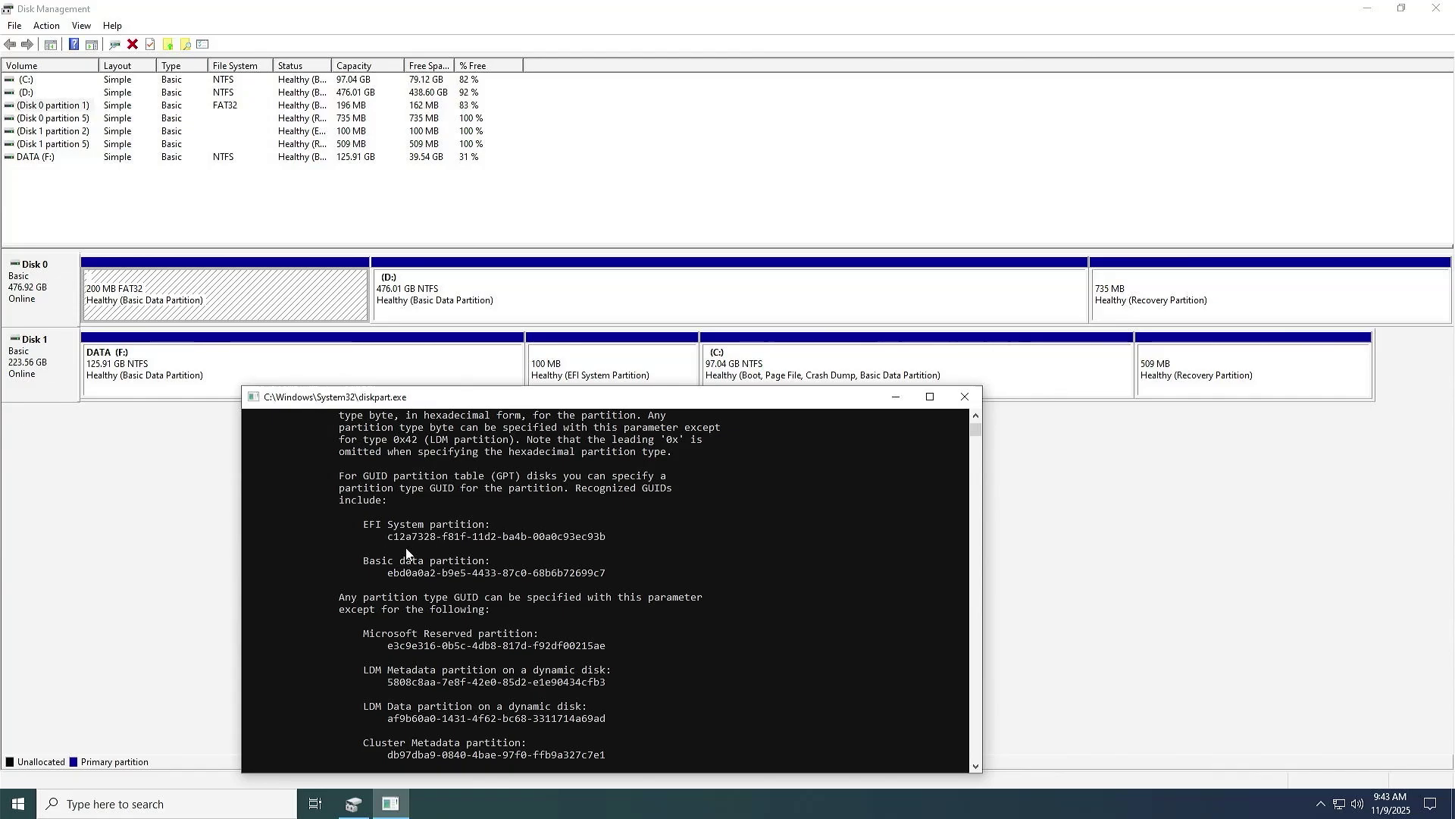
key(ctrl+v)
key(Return)
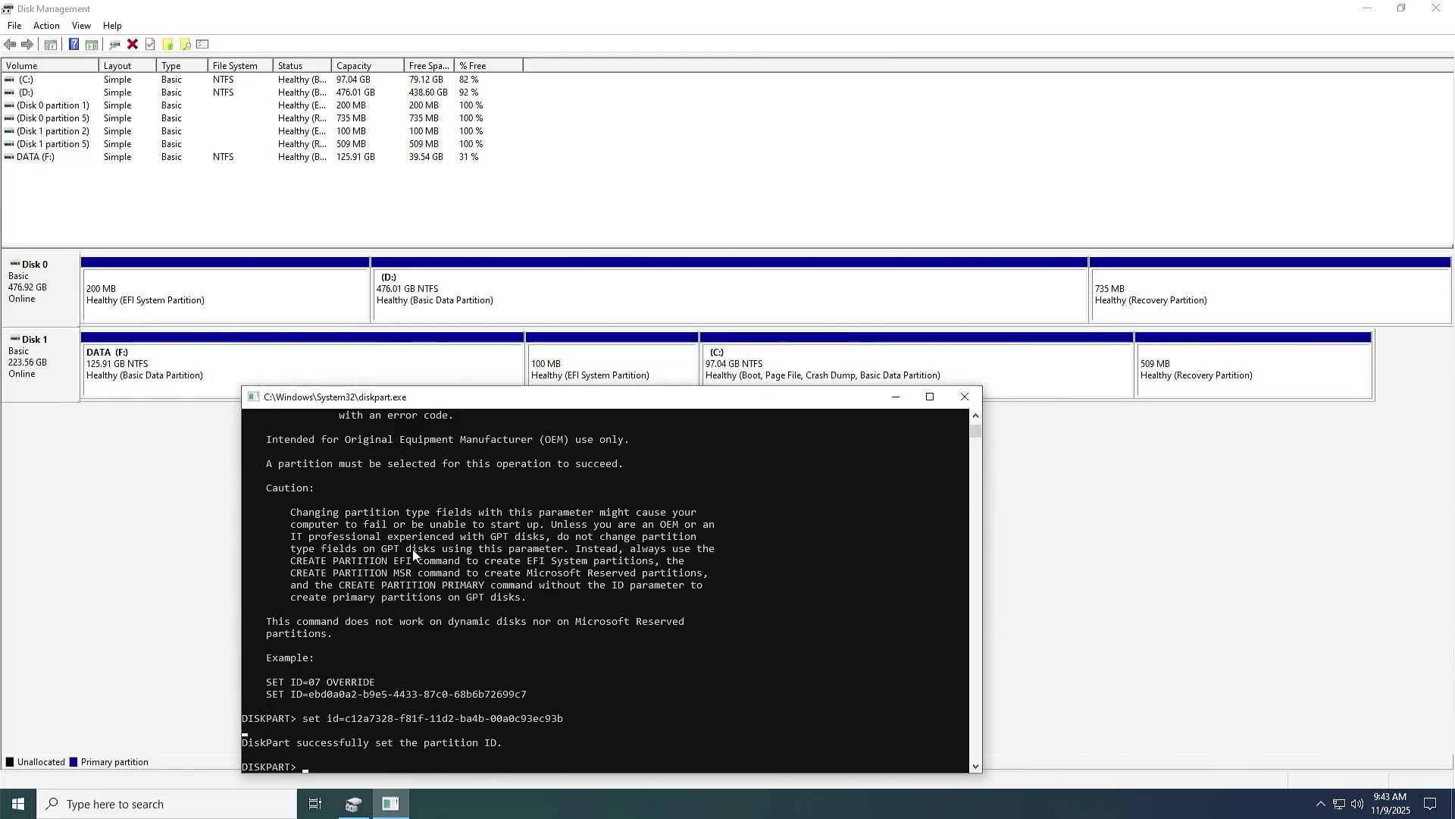
right_click(18, 809)
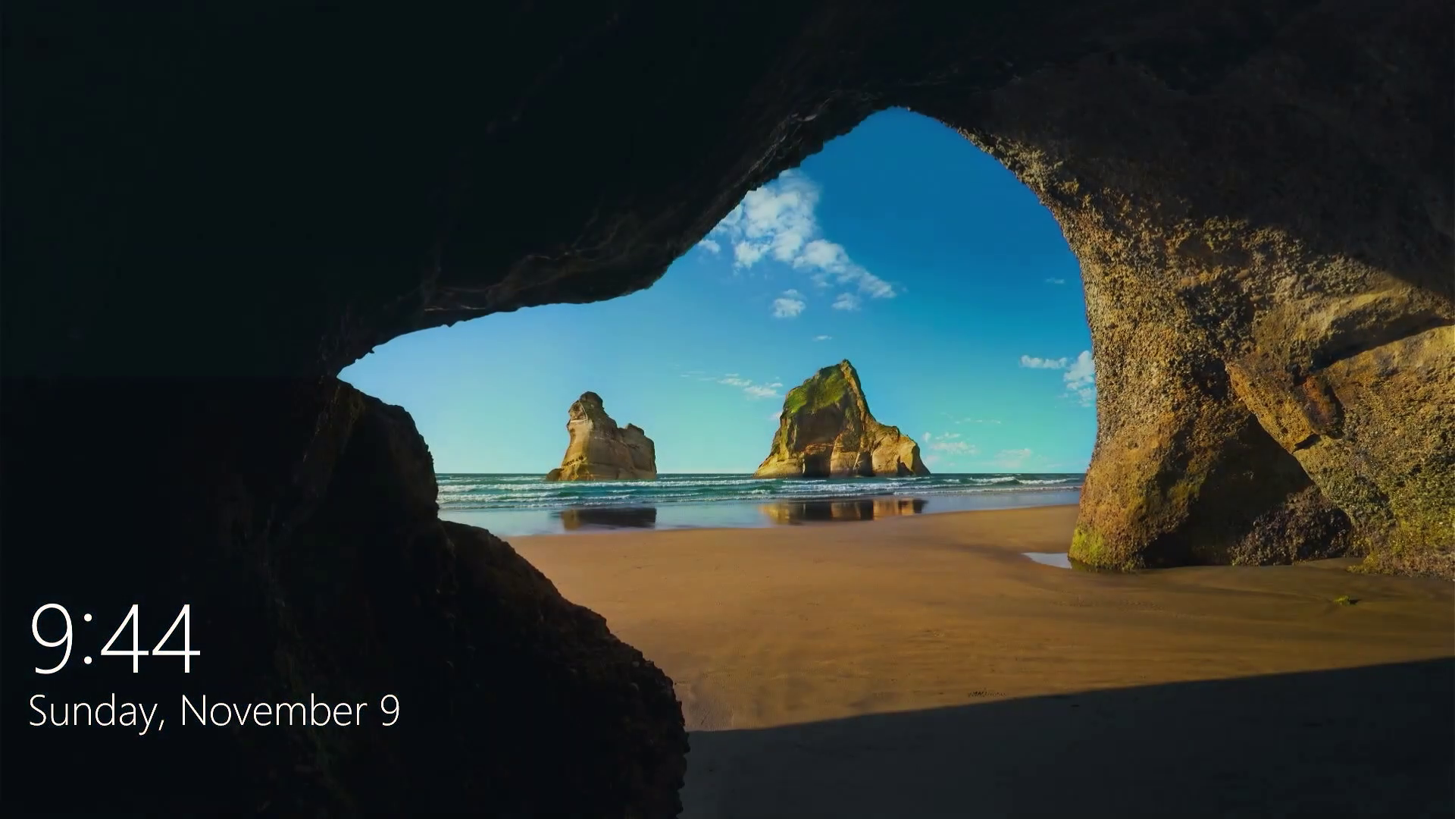
Sign in to Windows 10 with the password and restart into the BIOS boot order.
key(Return)
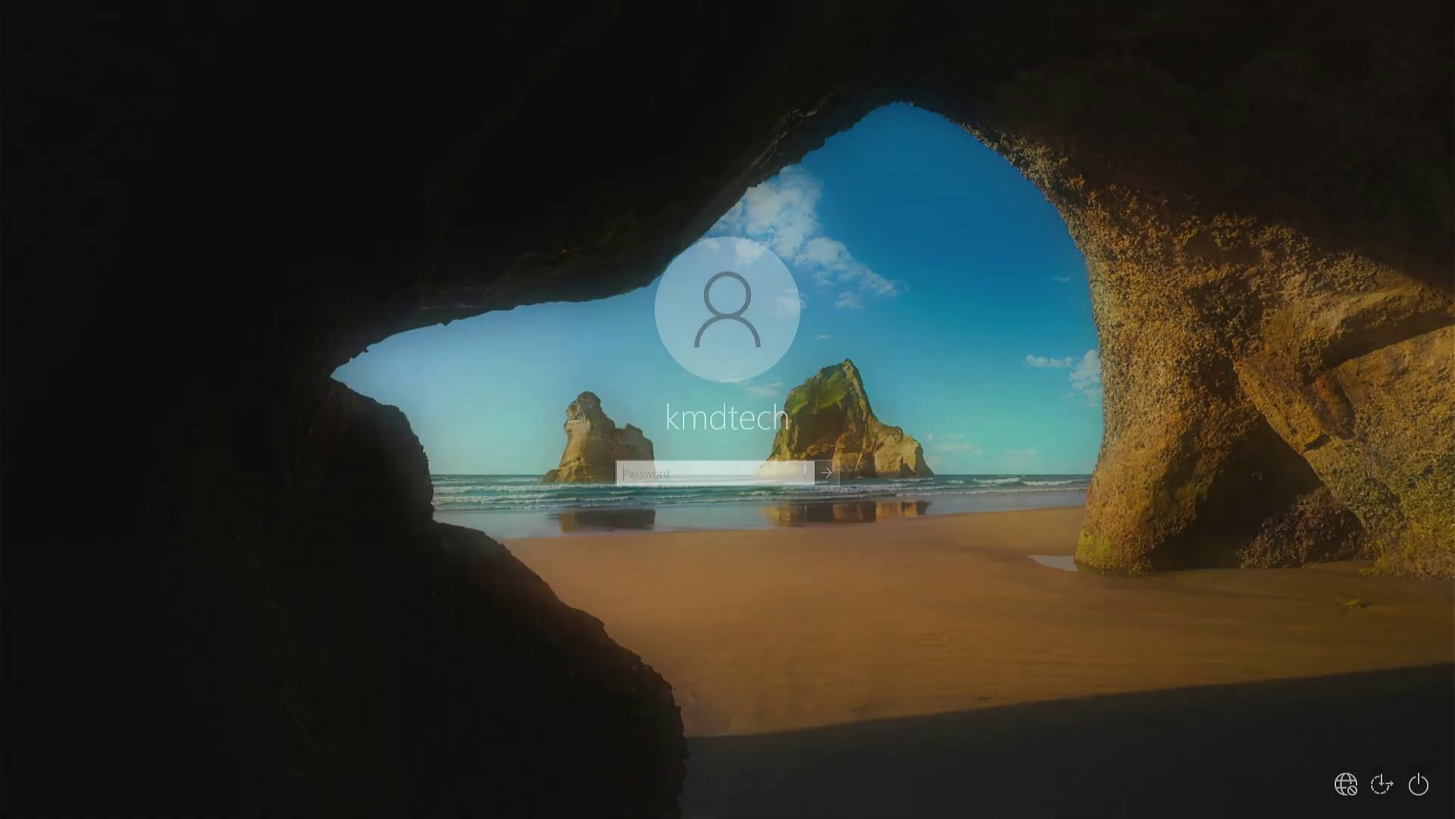
text(•••••)
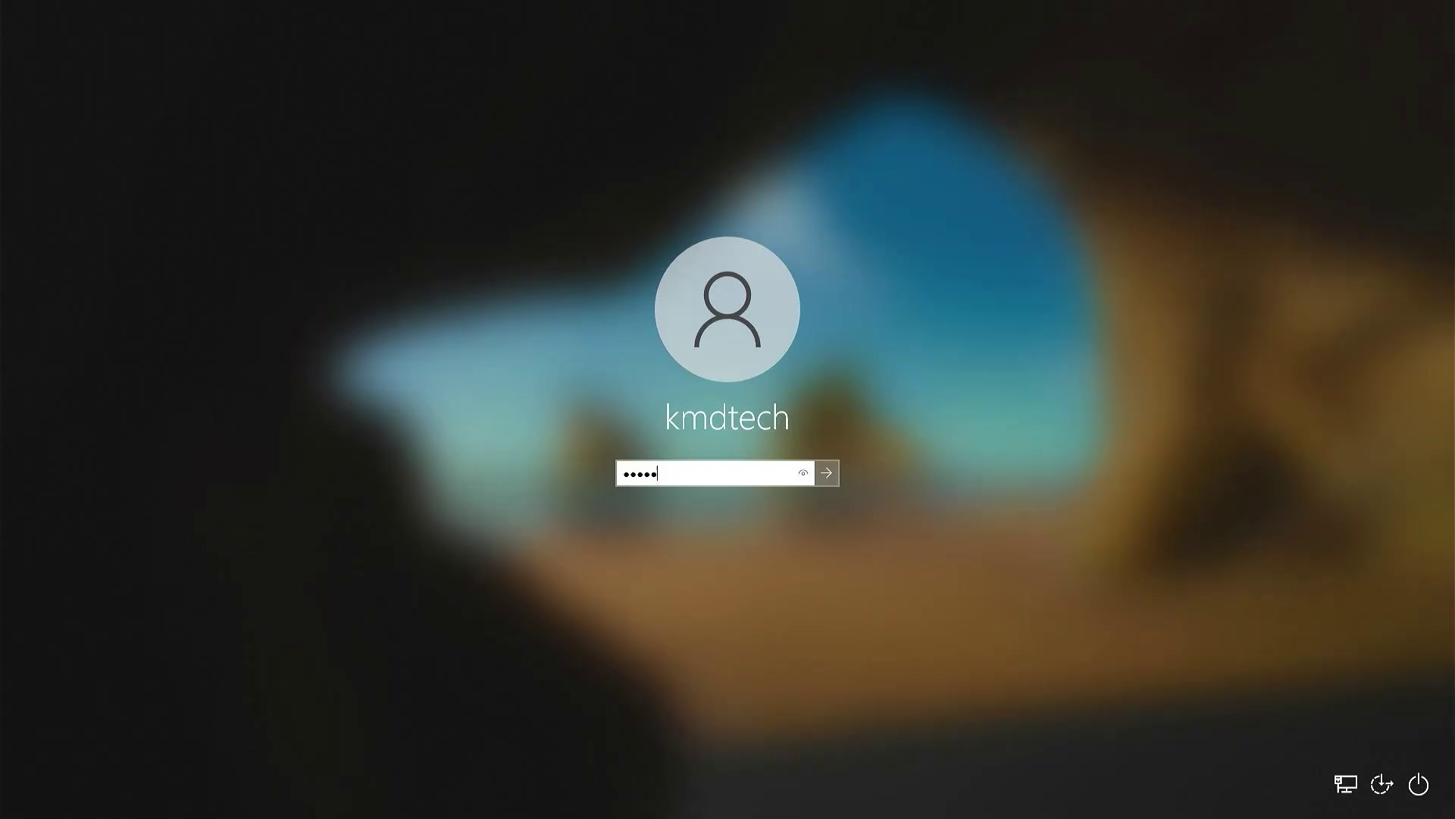
text(•••)
key(Return)
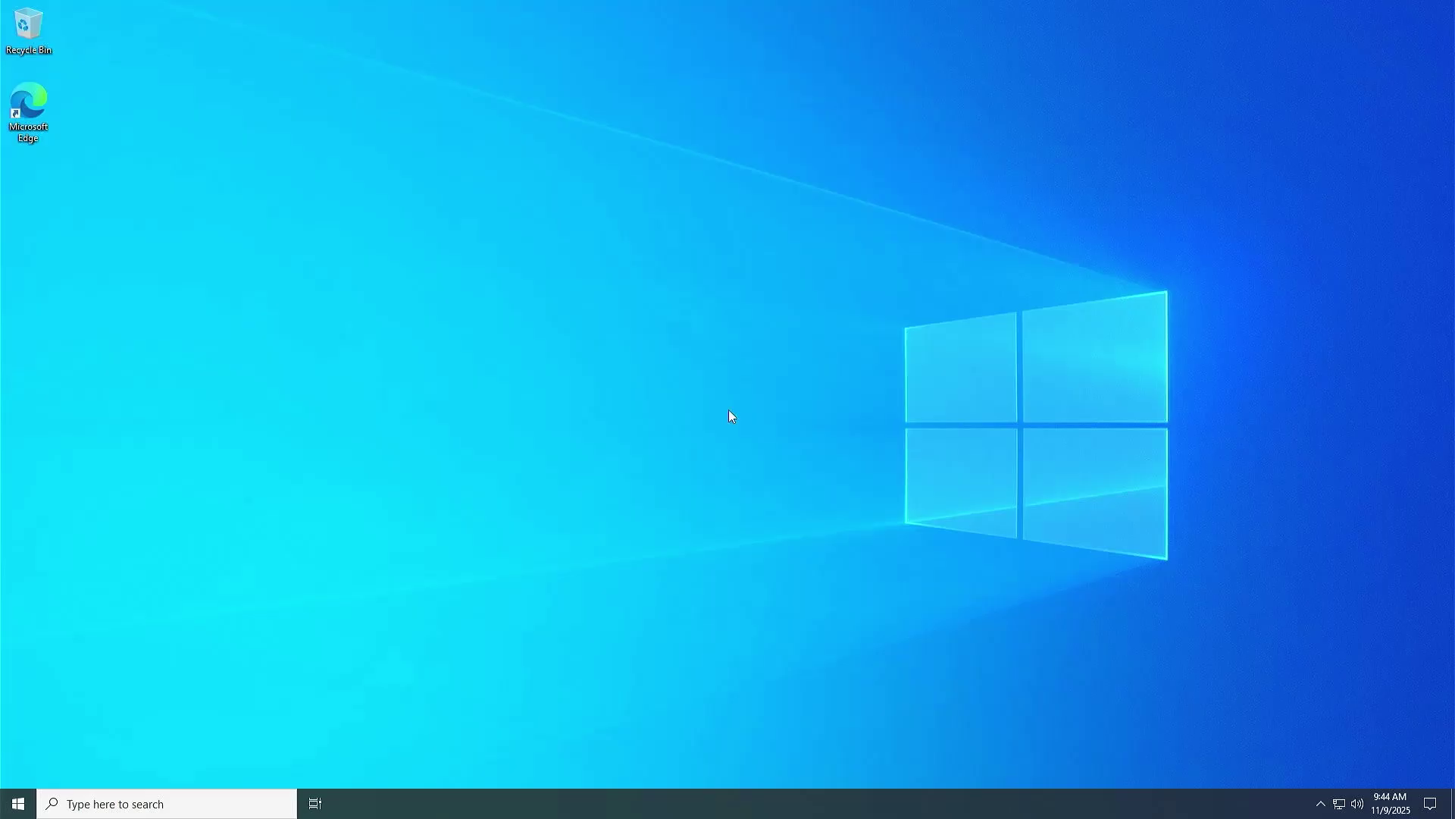
right_click(16, 803)
mouse_move(97, 761)
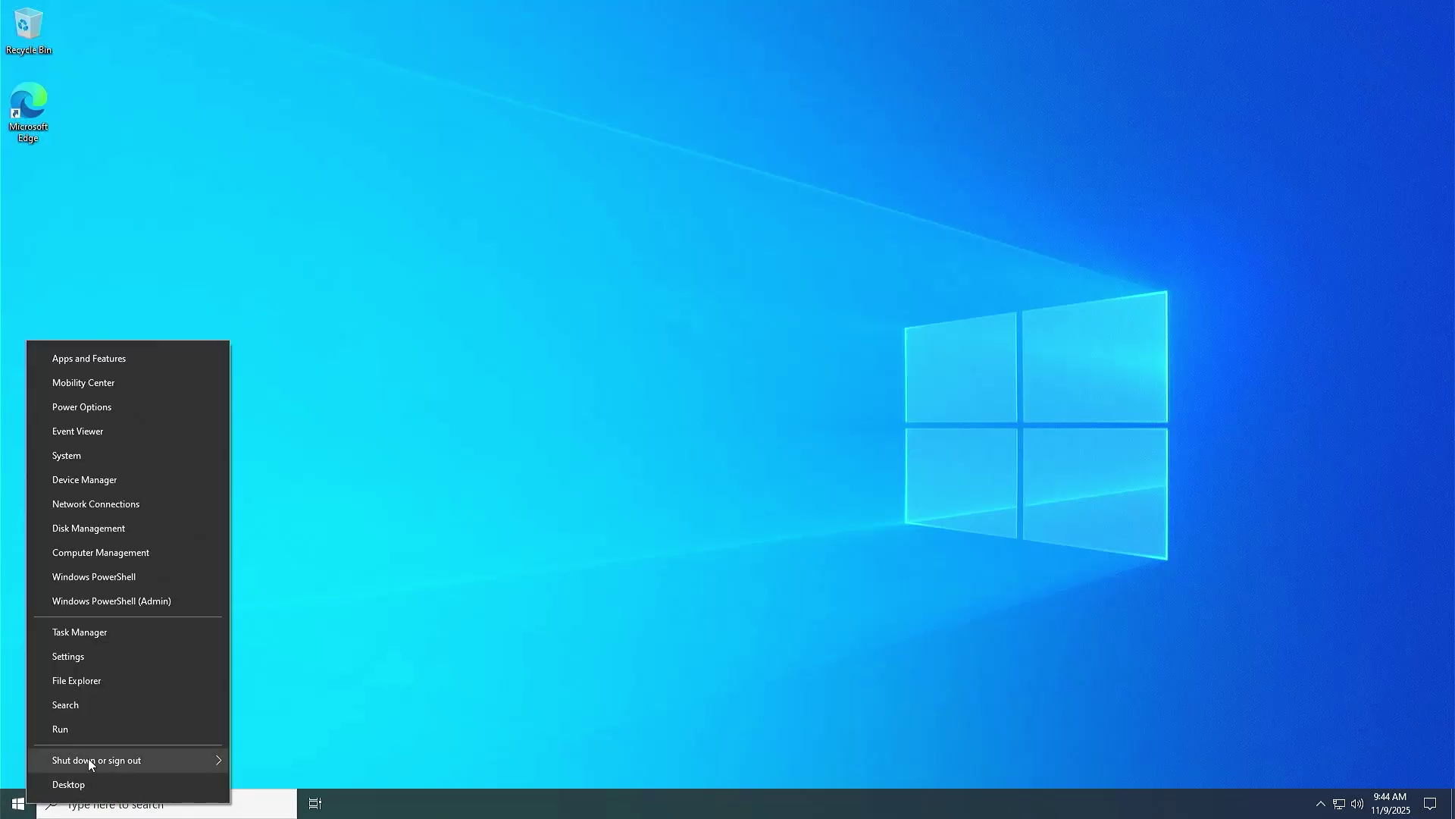
click(258, 757)
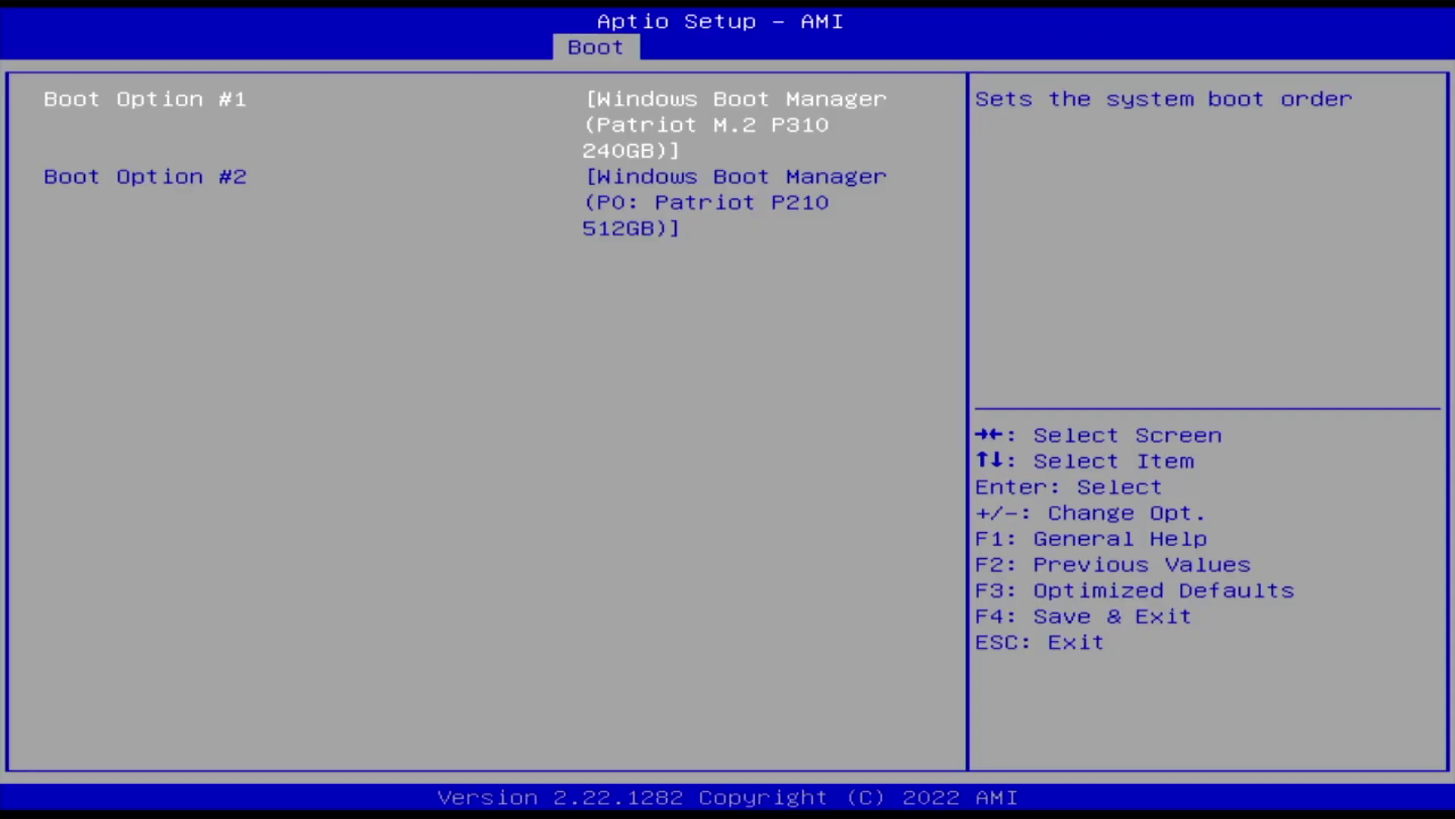
Review Boot Option #2 showing the second Windows Boot Manager drive, then move to Save & Exit.
key(Down)
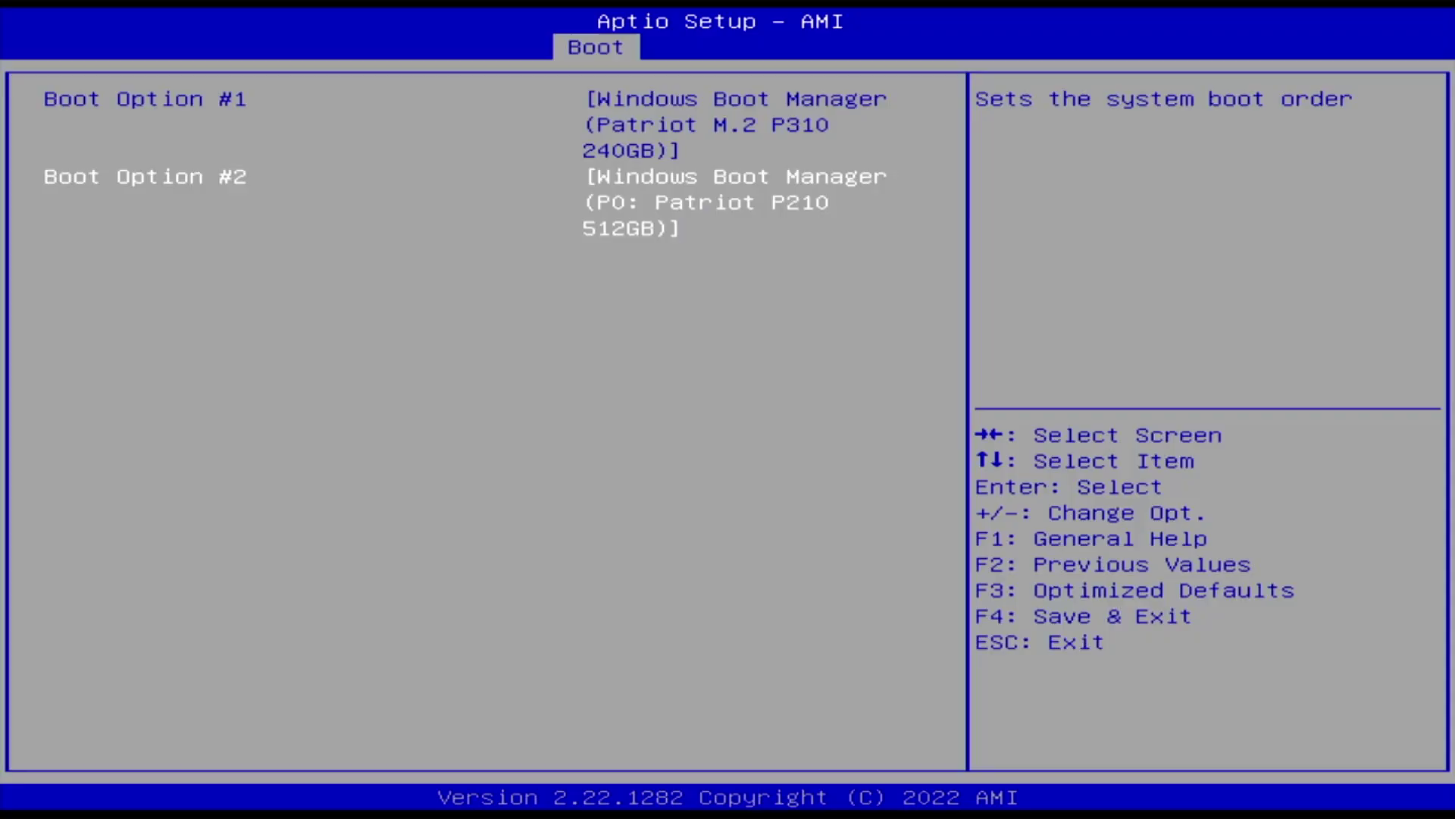
key(Escape)
key(Right)
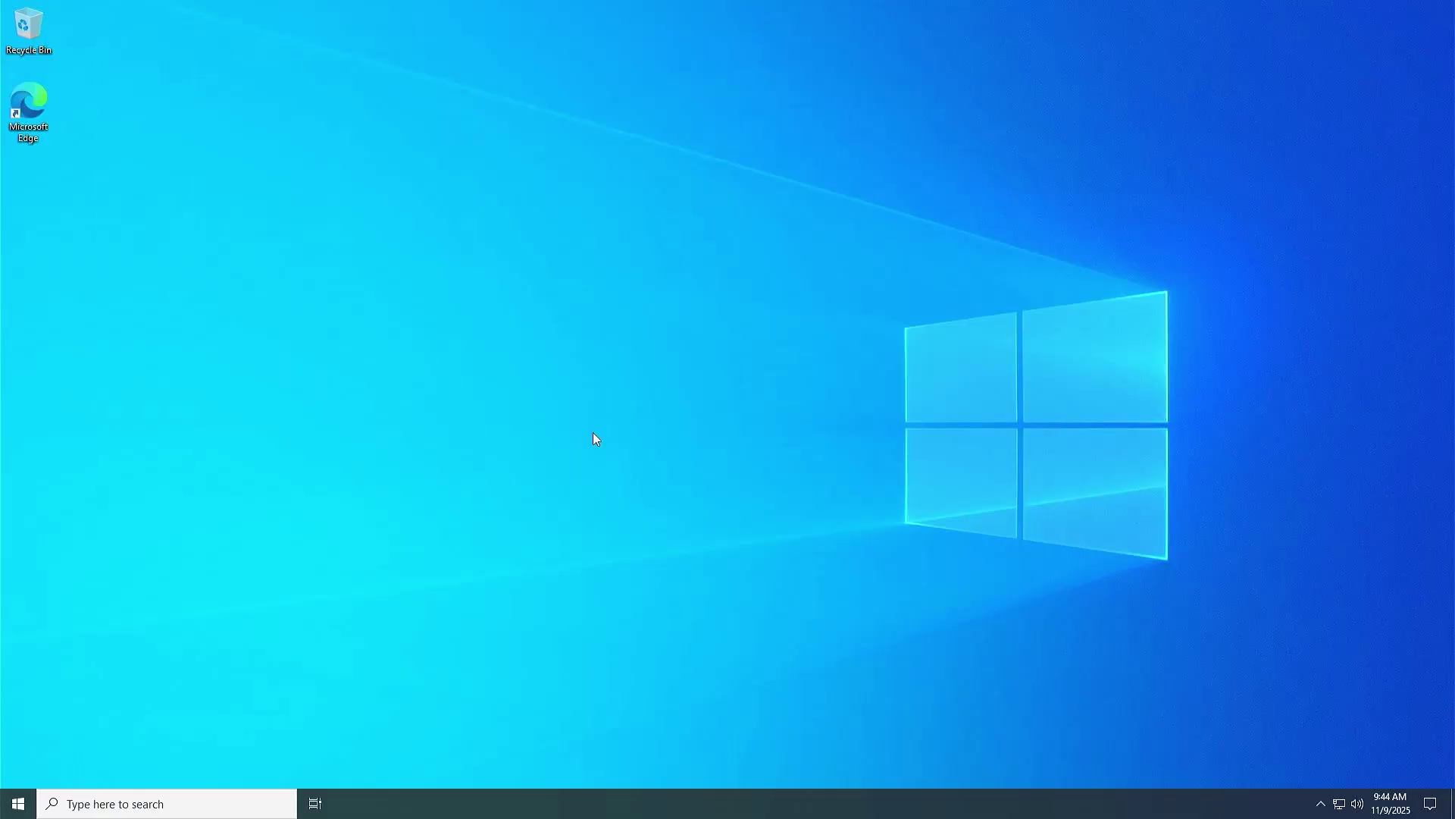
Launch Command Prompt as administrator from the Start search.
key(super)
text(co)
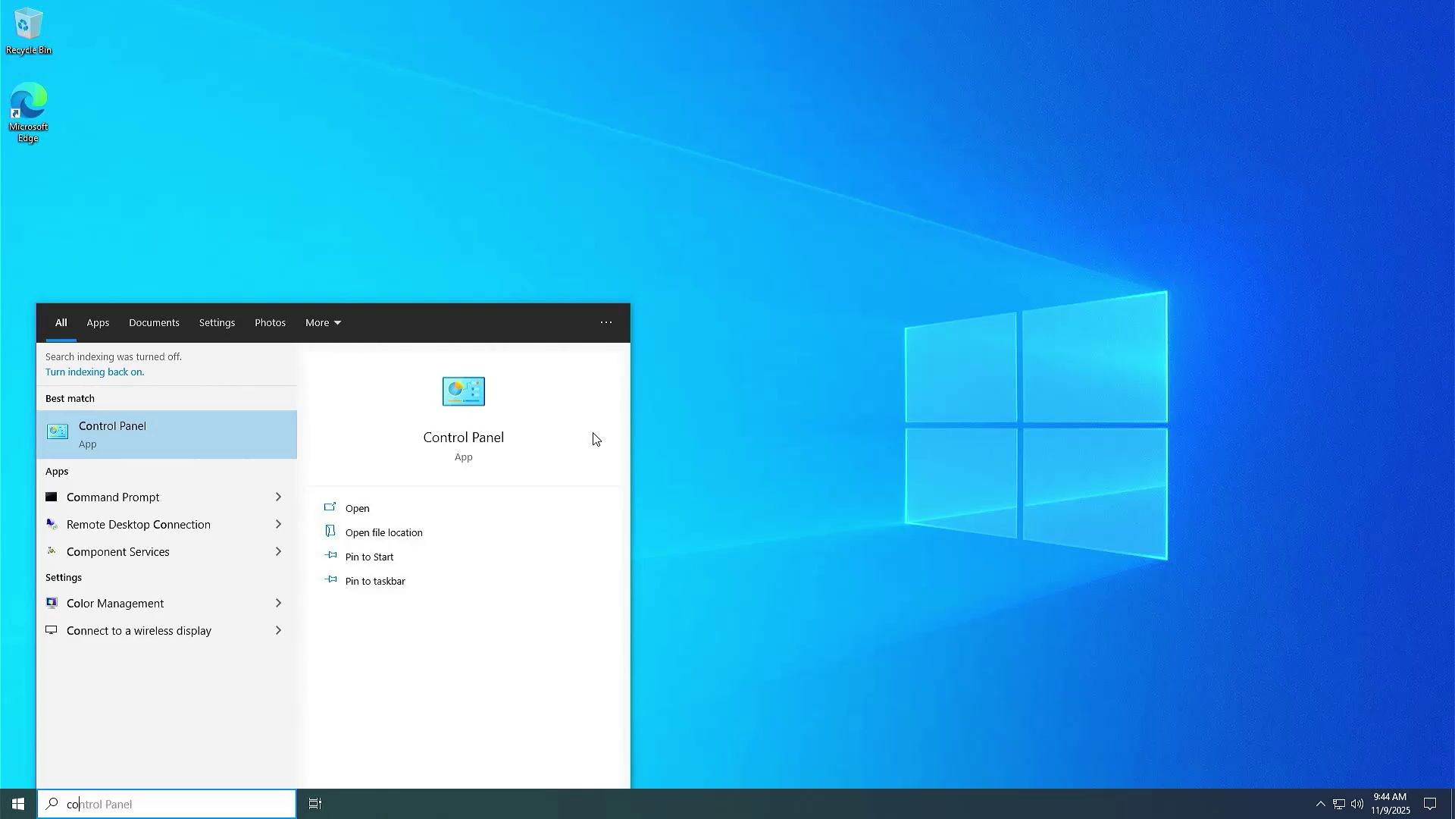
text(mmand prom)
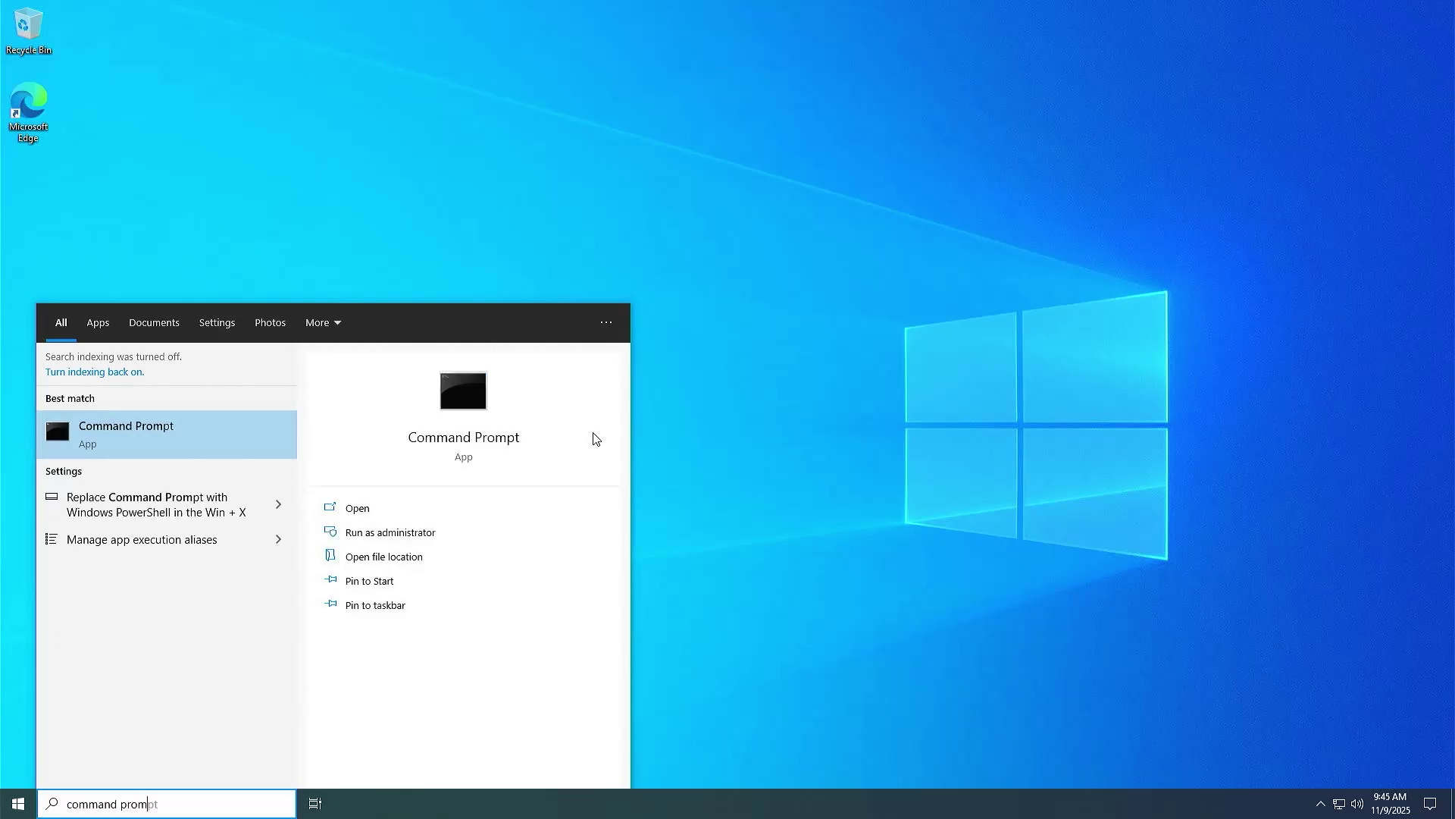
text(pt)
key(Tab)
key(Down)
key(Return)
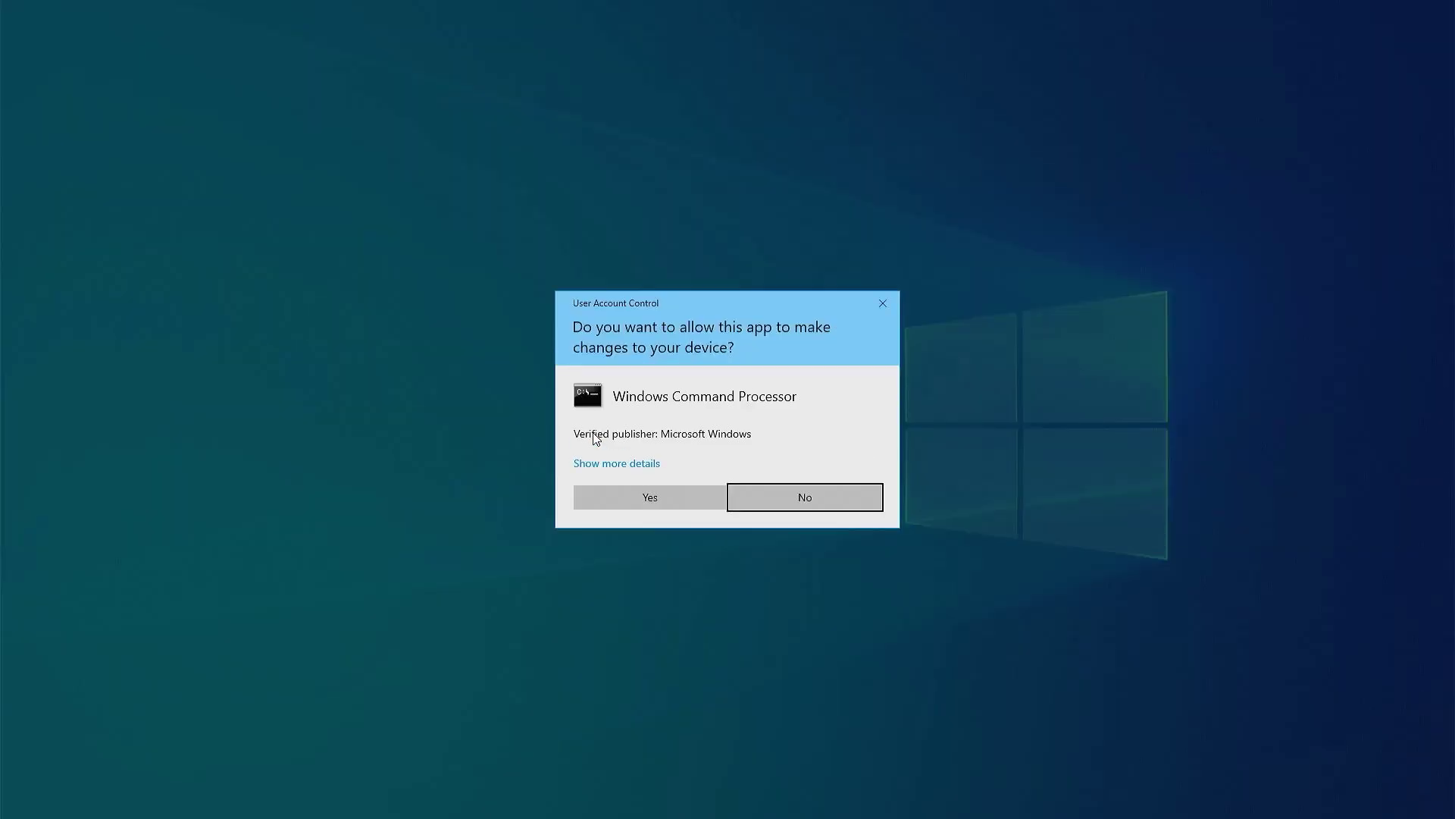
Approve the UAC prompt and run bcdedit, which lists only the Windows 10 loader.
key(Left)
key(Return)
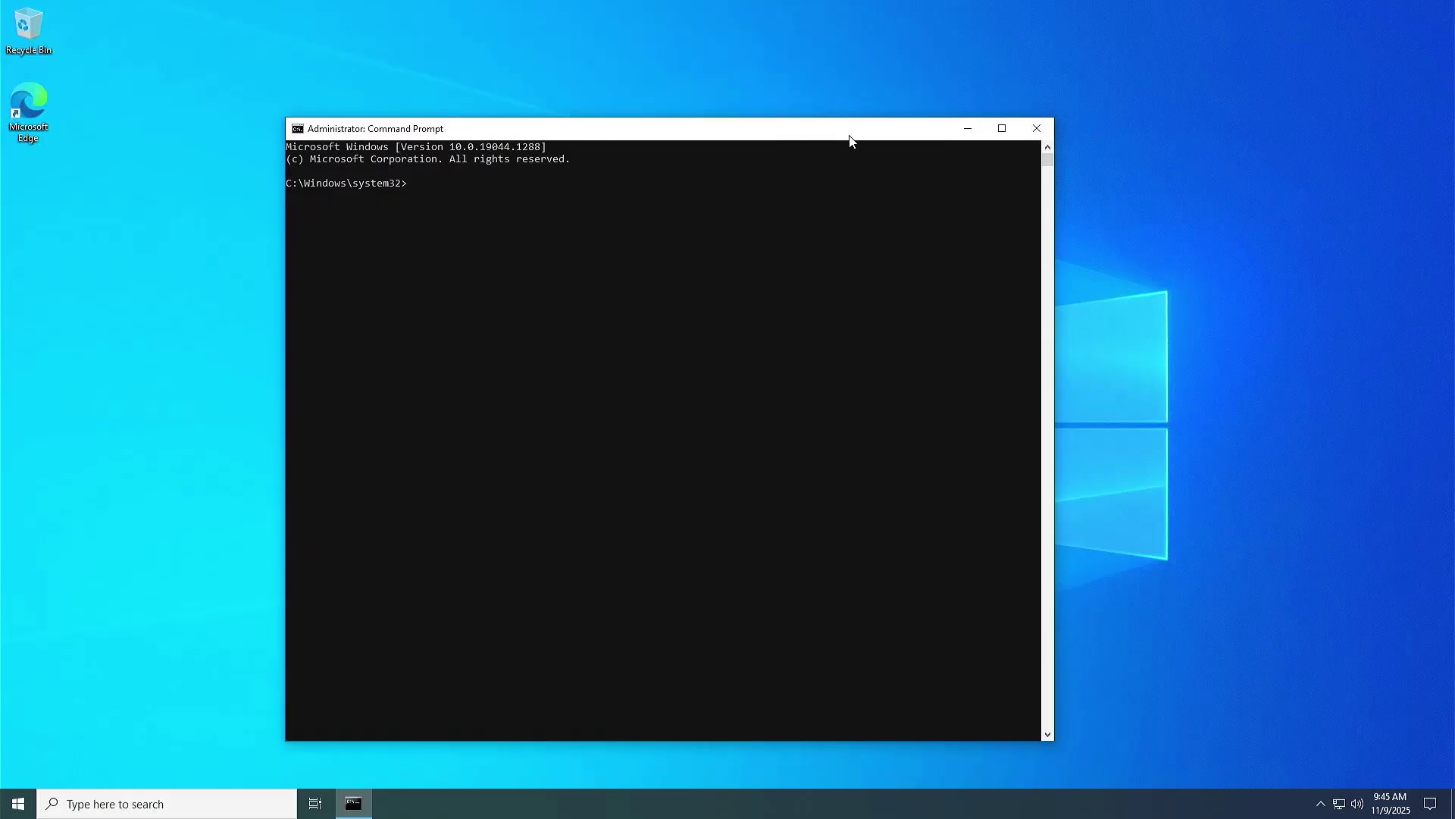
text(bcdedit)
key(Return)
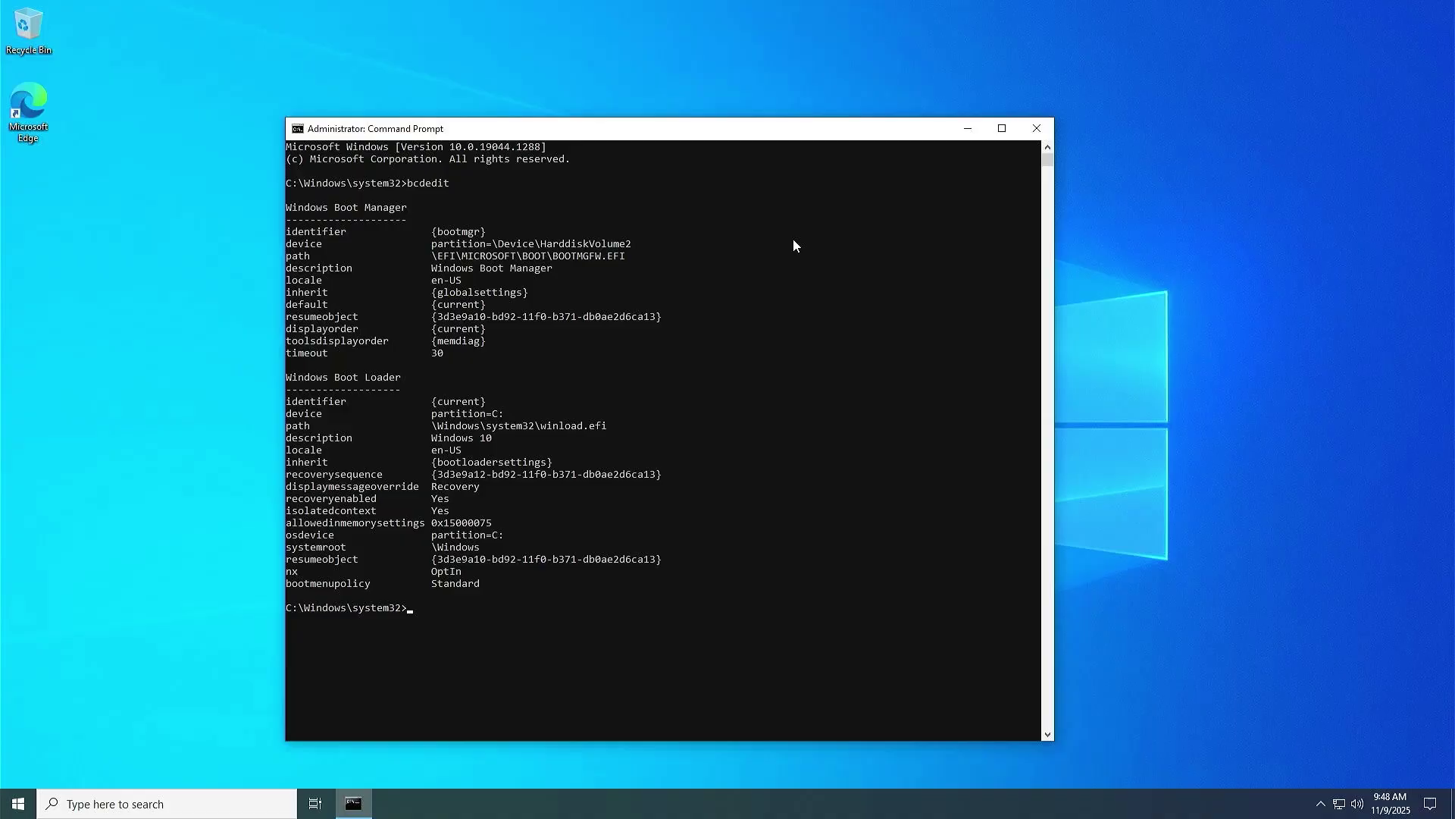
key(super)
text(disk manage)
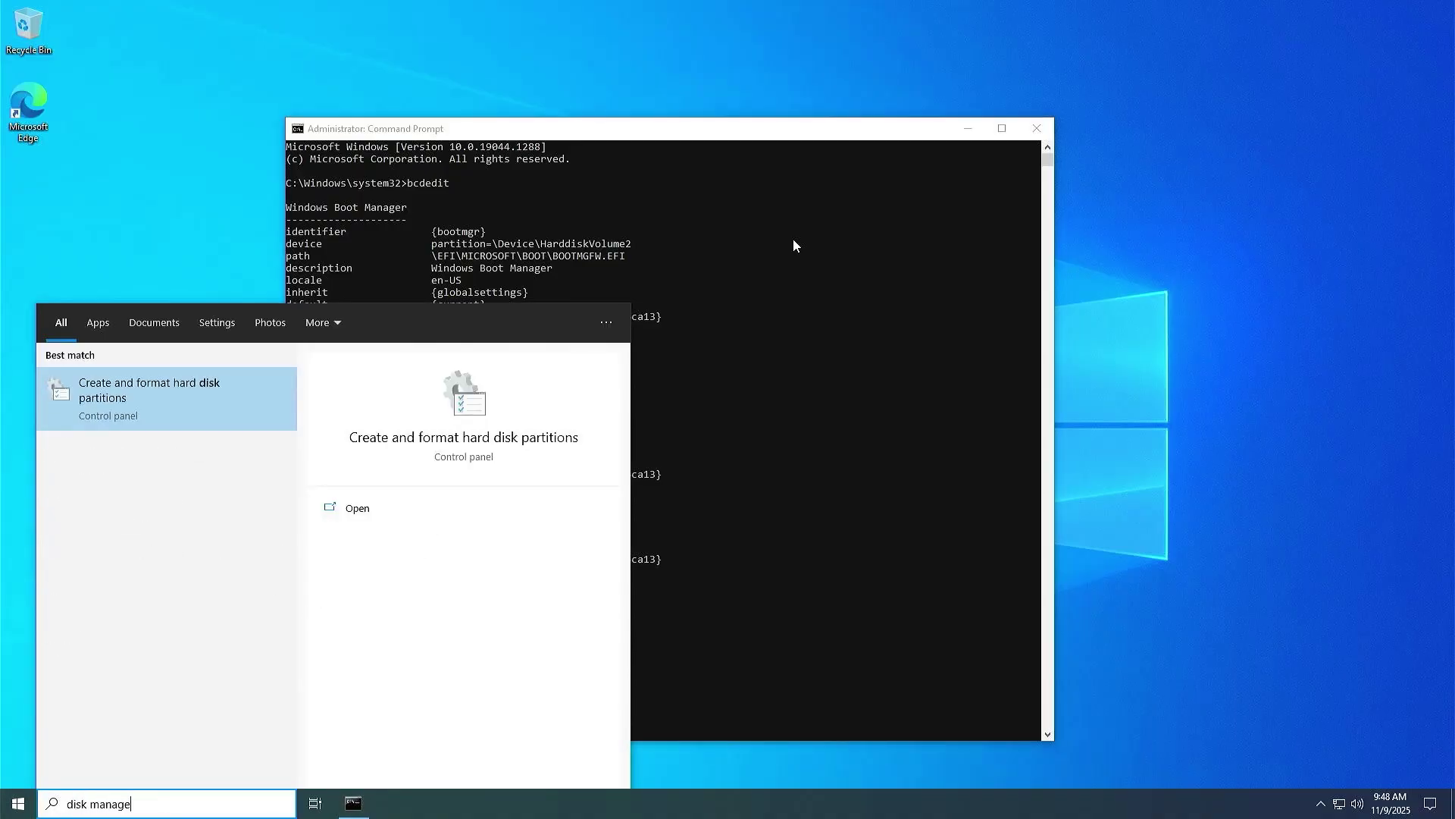
text(ment)
Explore the (D:) partition from Disk Management and confirm its Windows folder exists.
key(Return)
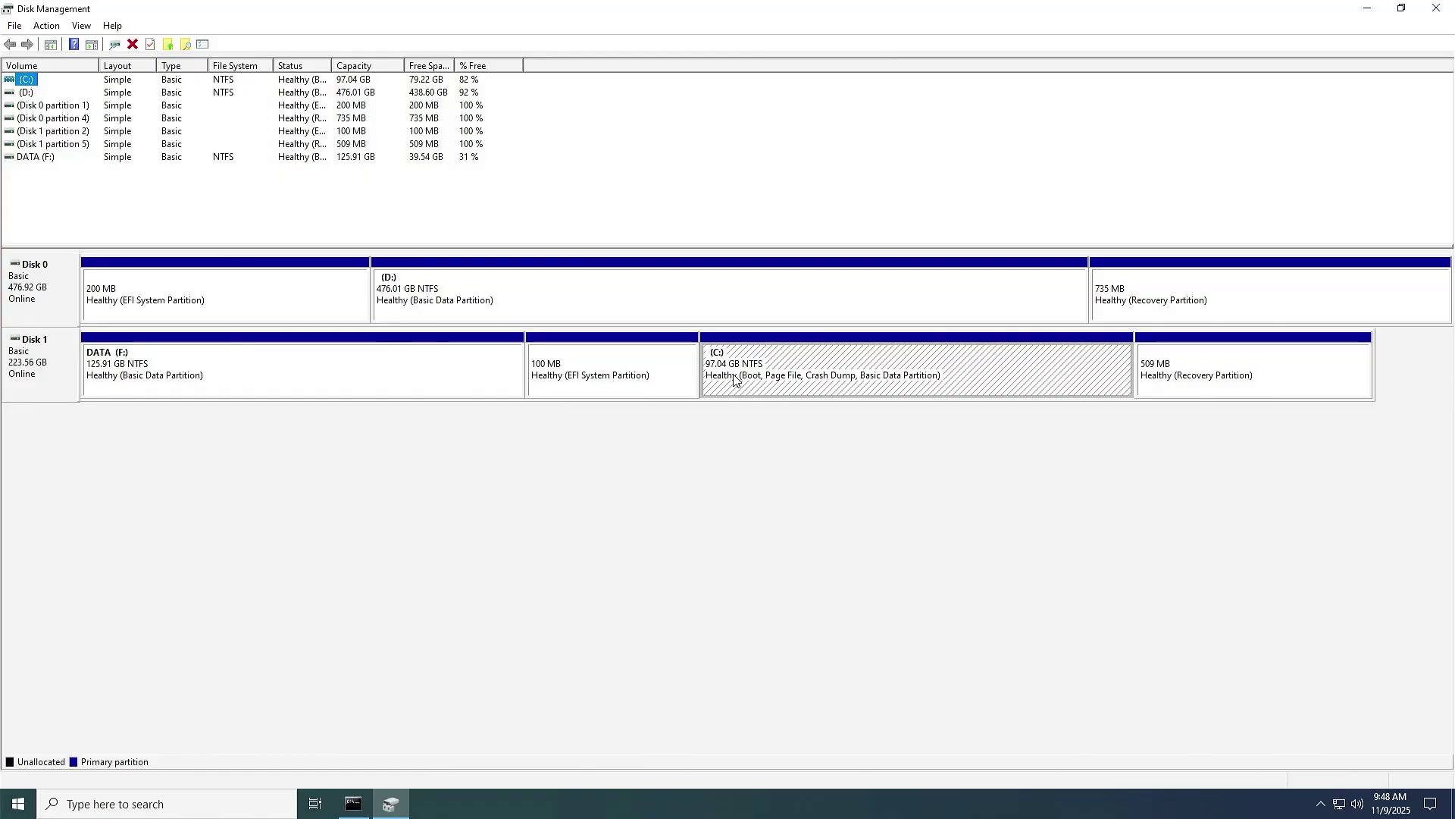
click(503, 296)
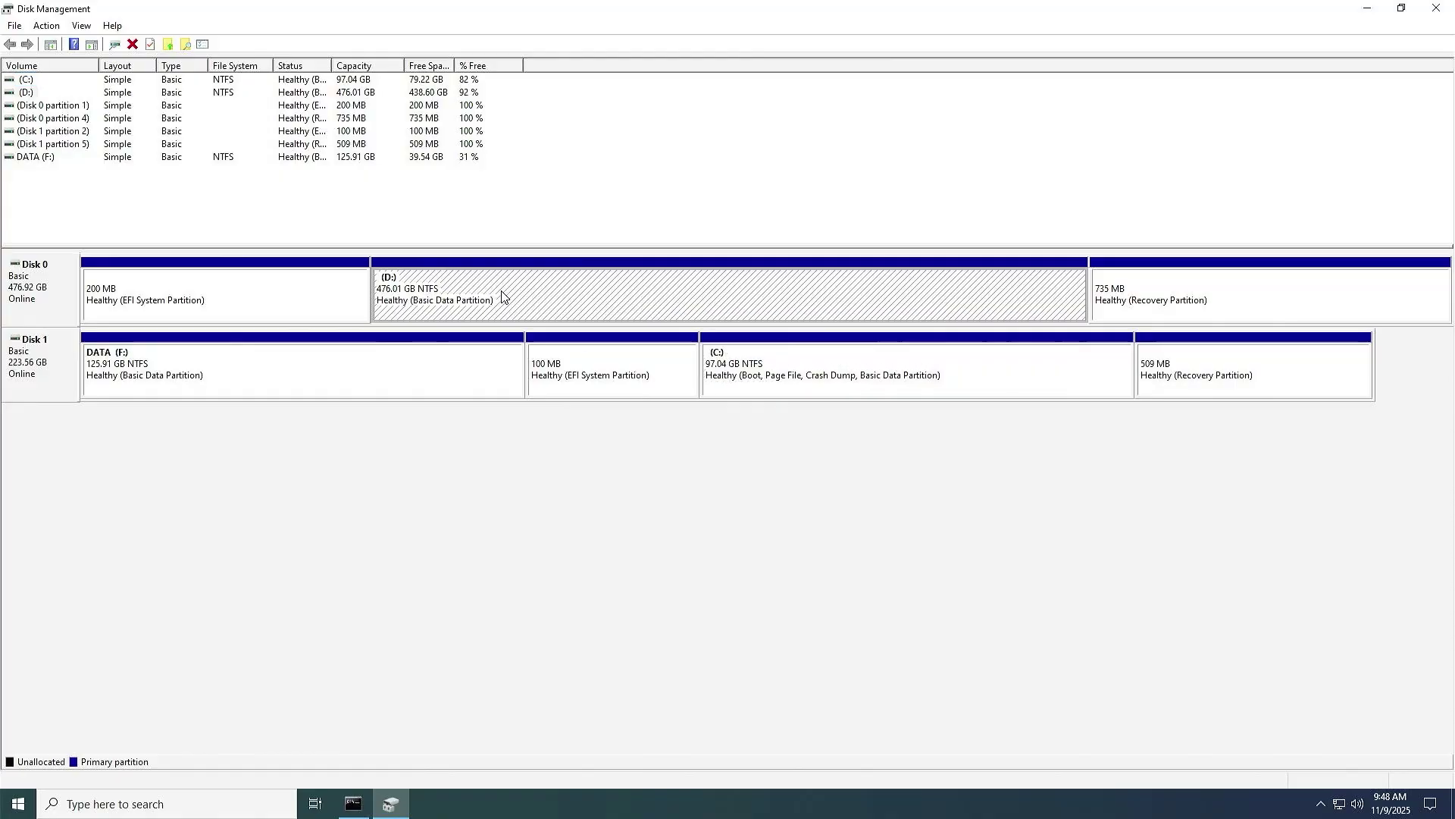
right_click(503, 296)
click(529, 318)
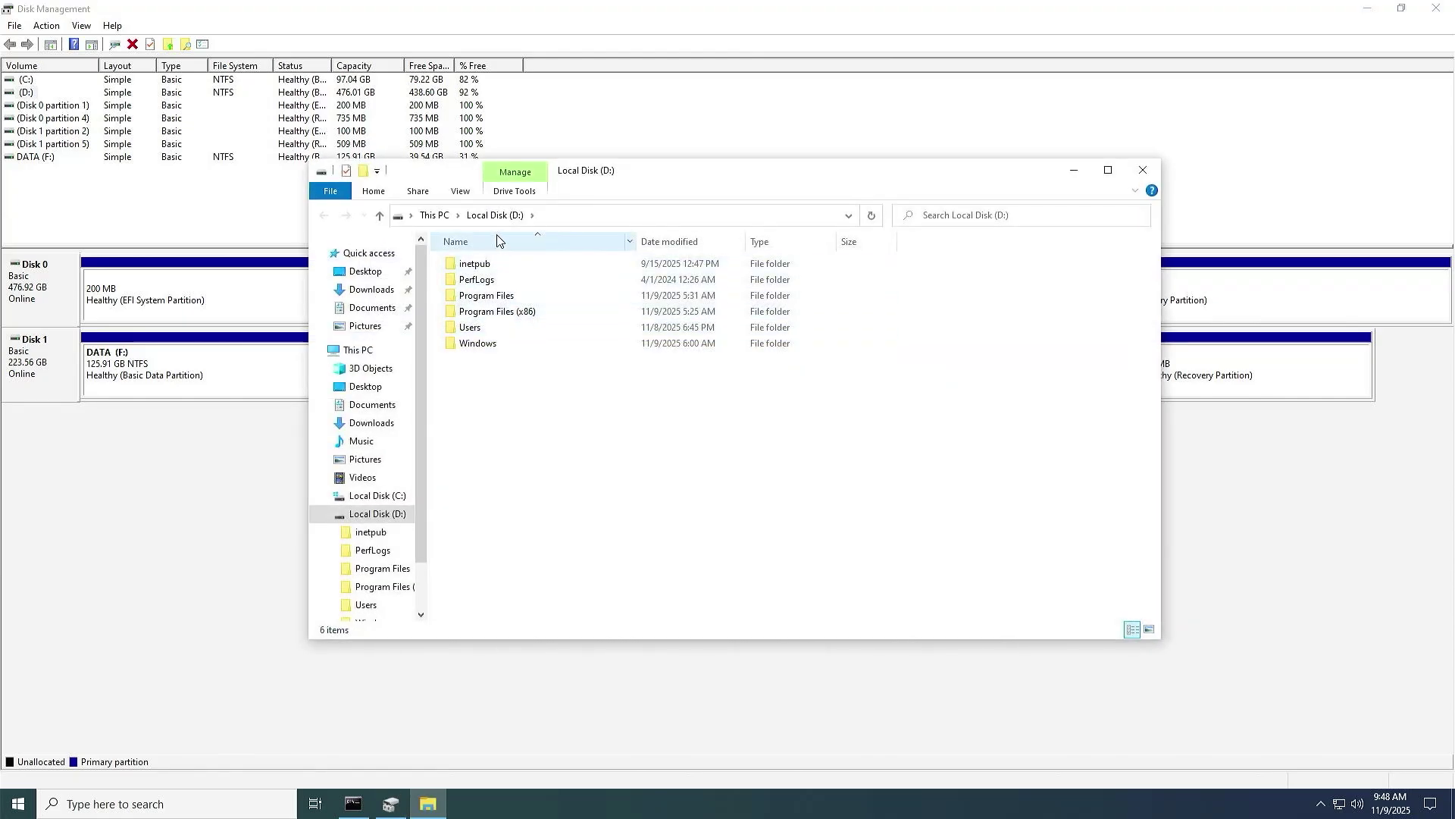
click(488, 348)
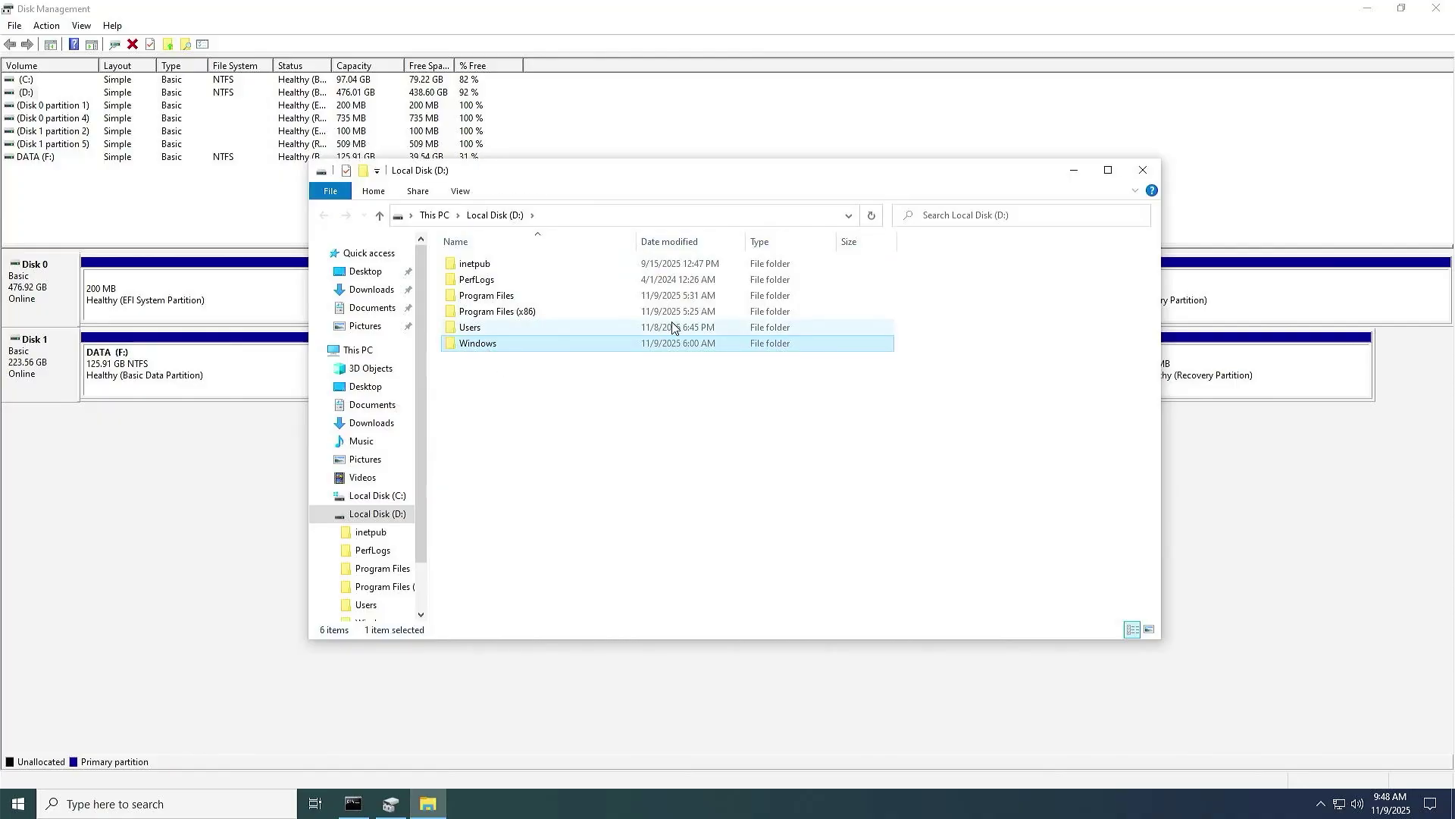
click(352, 804)
text(dboo)
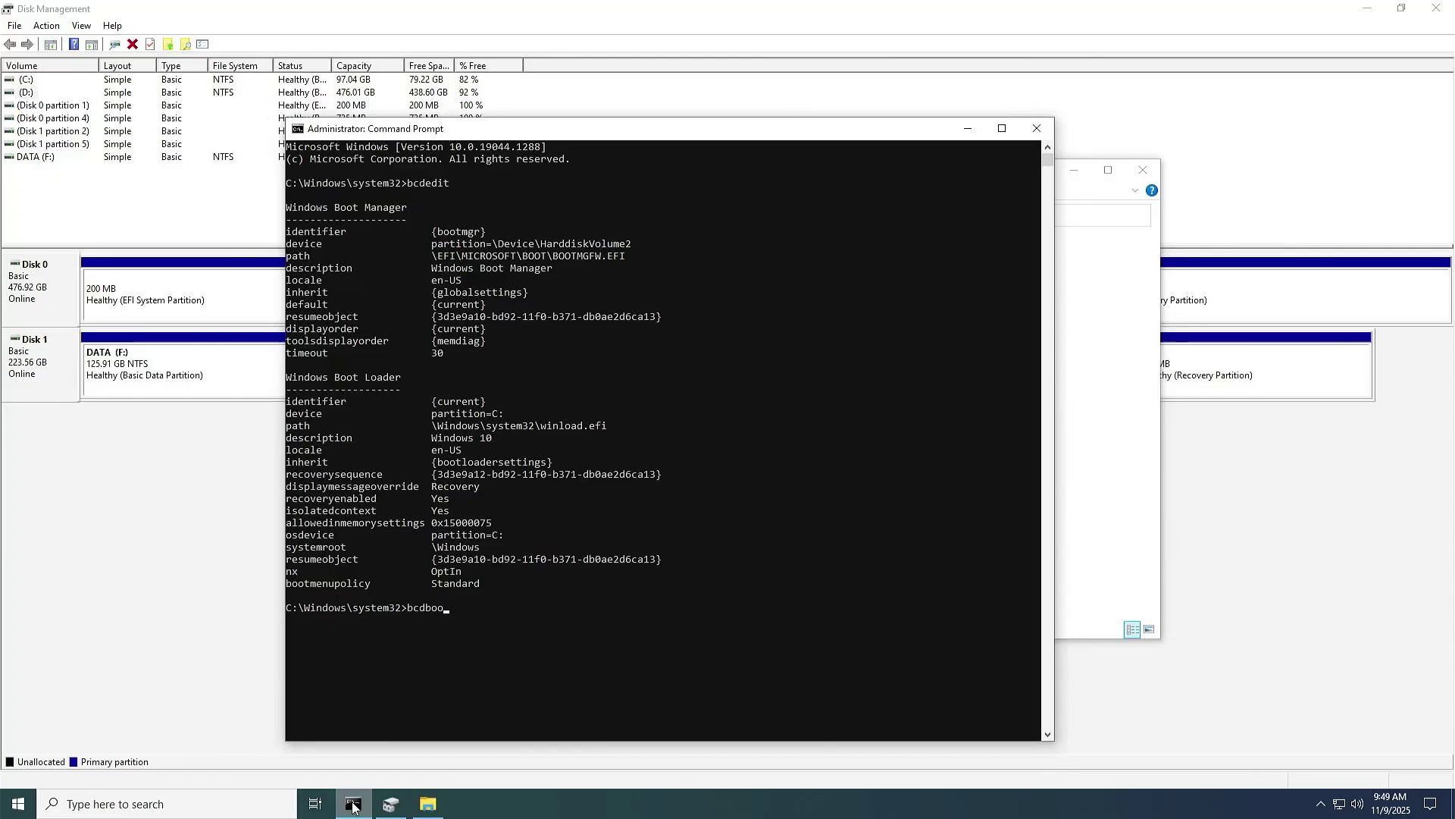
text(t D:\)
text(Windows)
Run bcdboot D:\Windows, then rerun bcdedit to see the new Windows 11 loader.
key(Return)
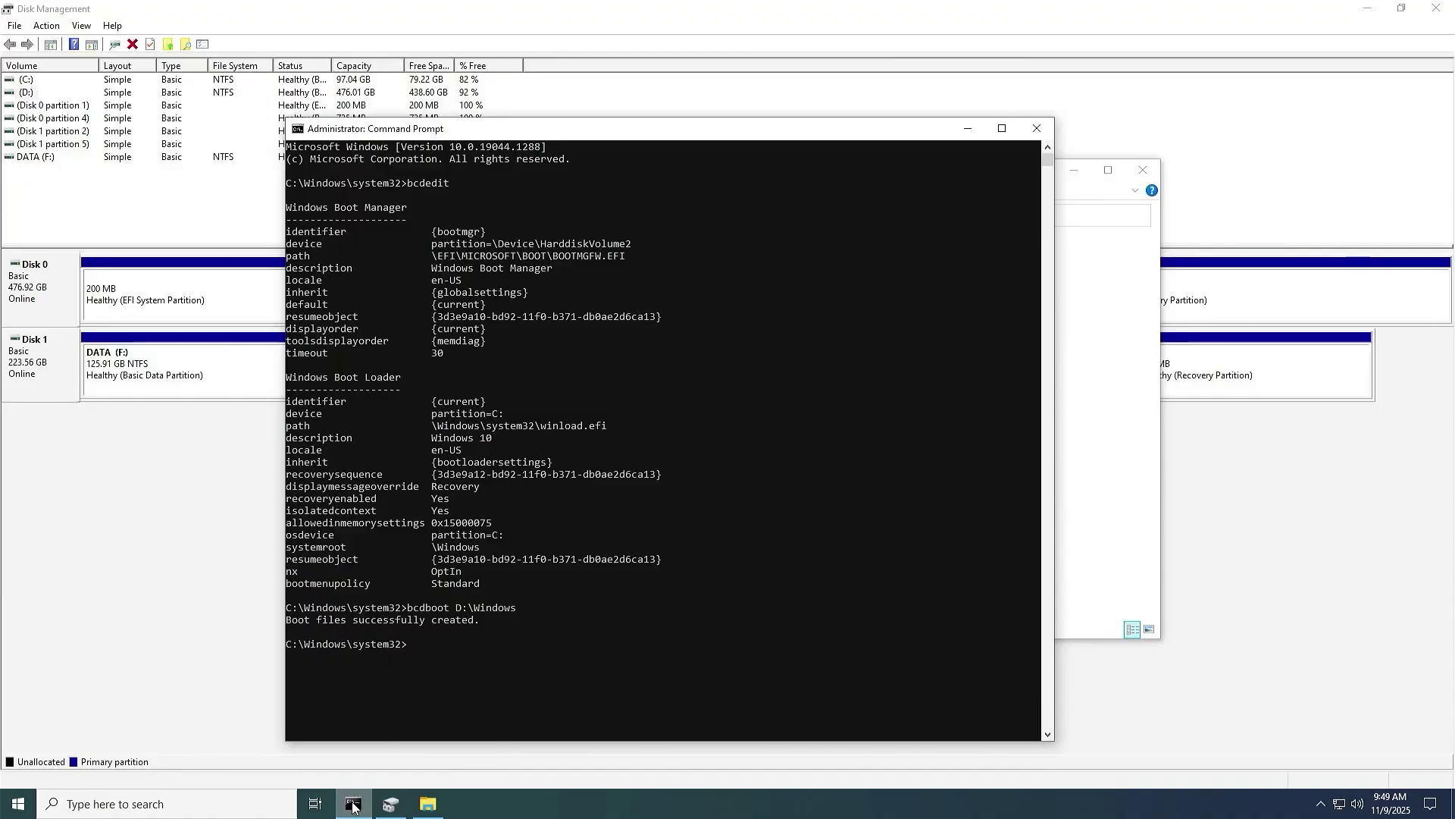
key(Up)
key(Up)
key(Return)
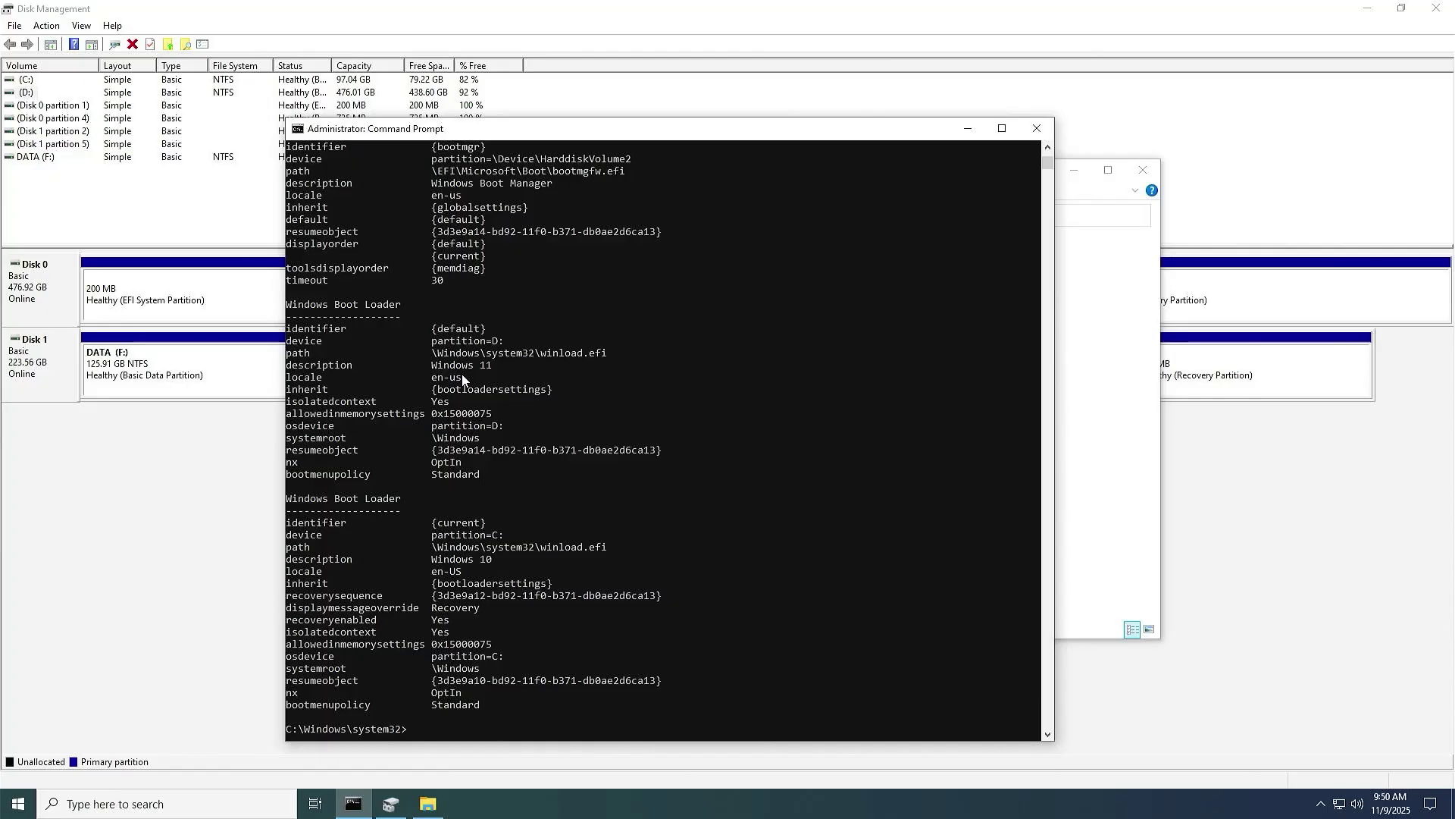
text(bc)
text(dedit )
text(/default)
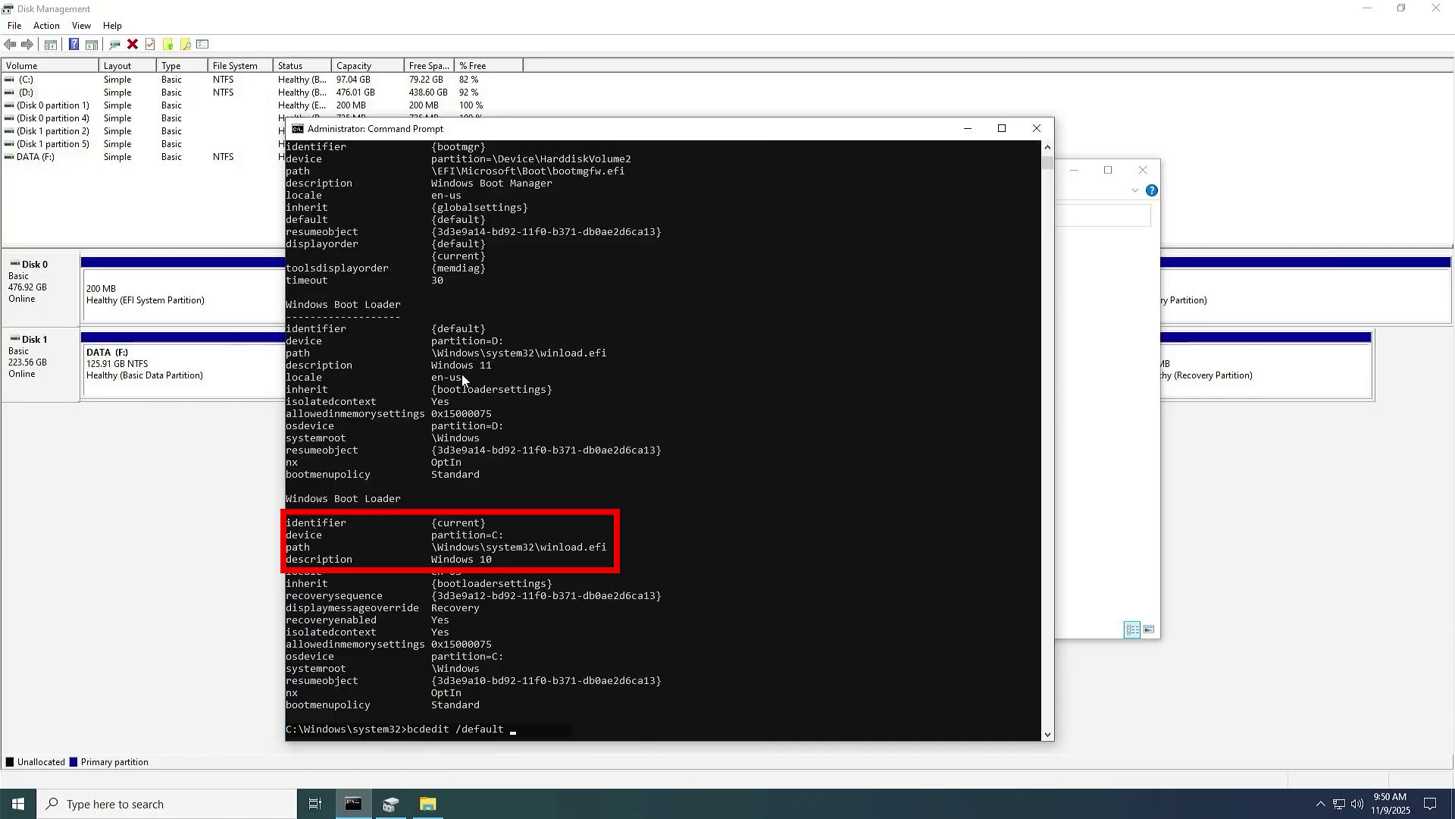
text({current)
text(})
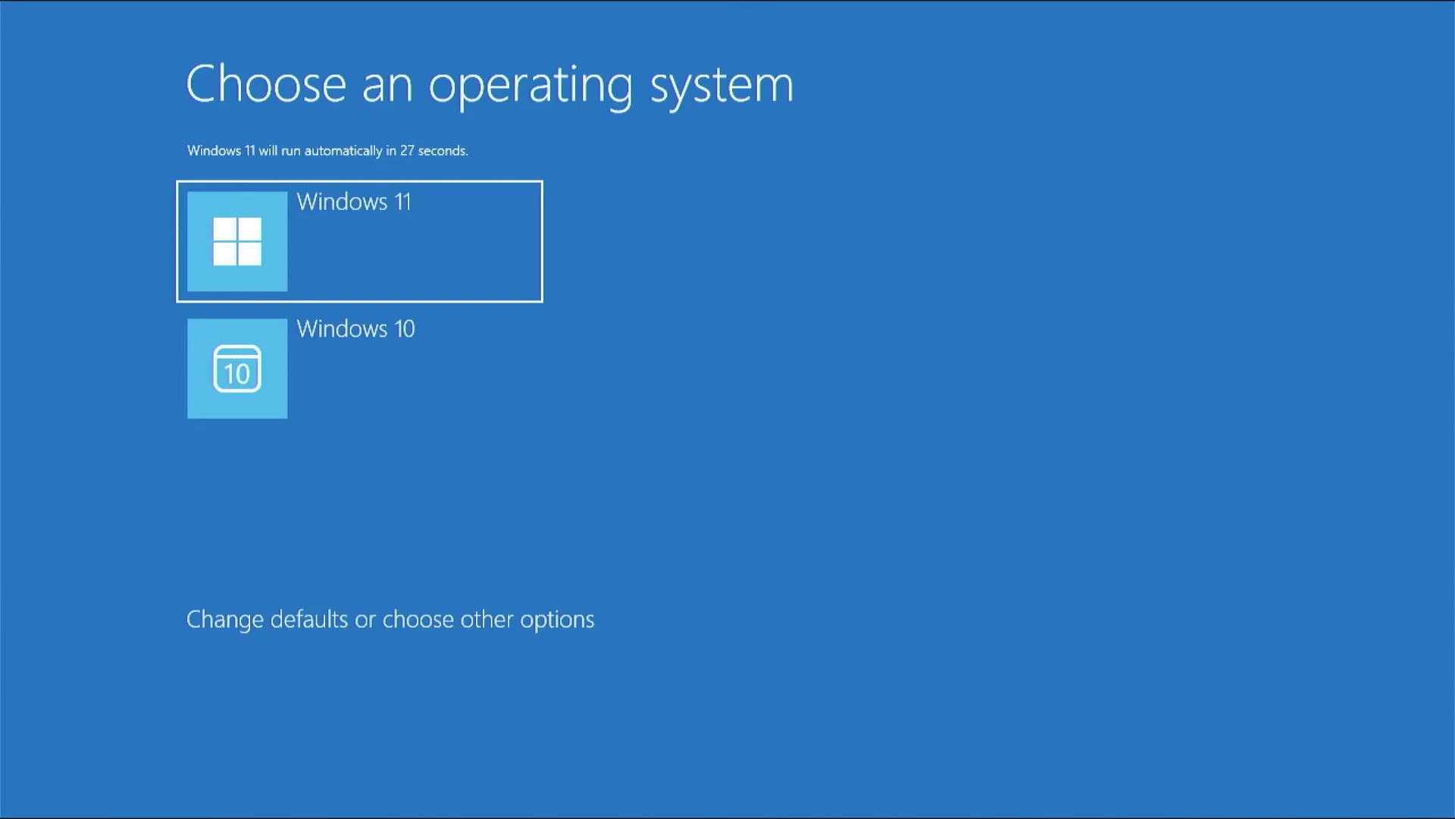
Select Windows 11 on the Choose an operating system screen and boot it.
key(Down)
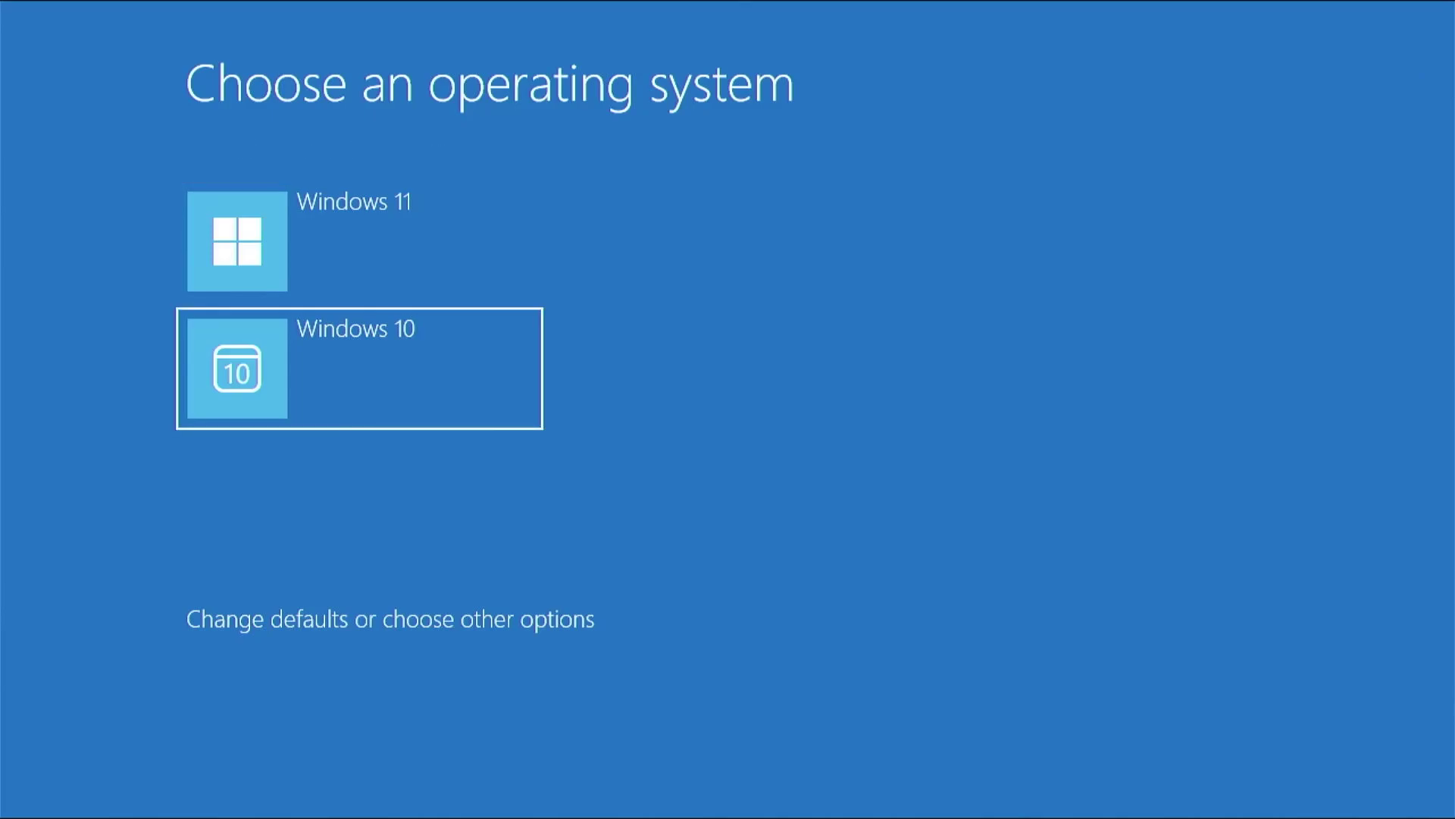
key(Up)
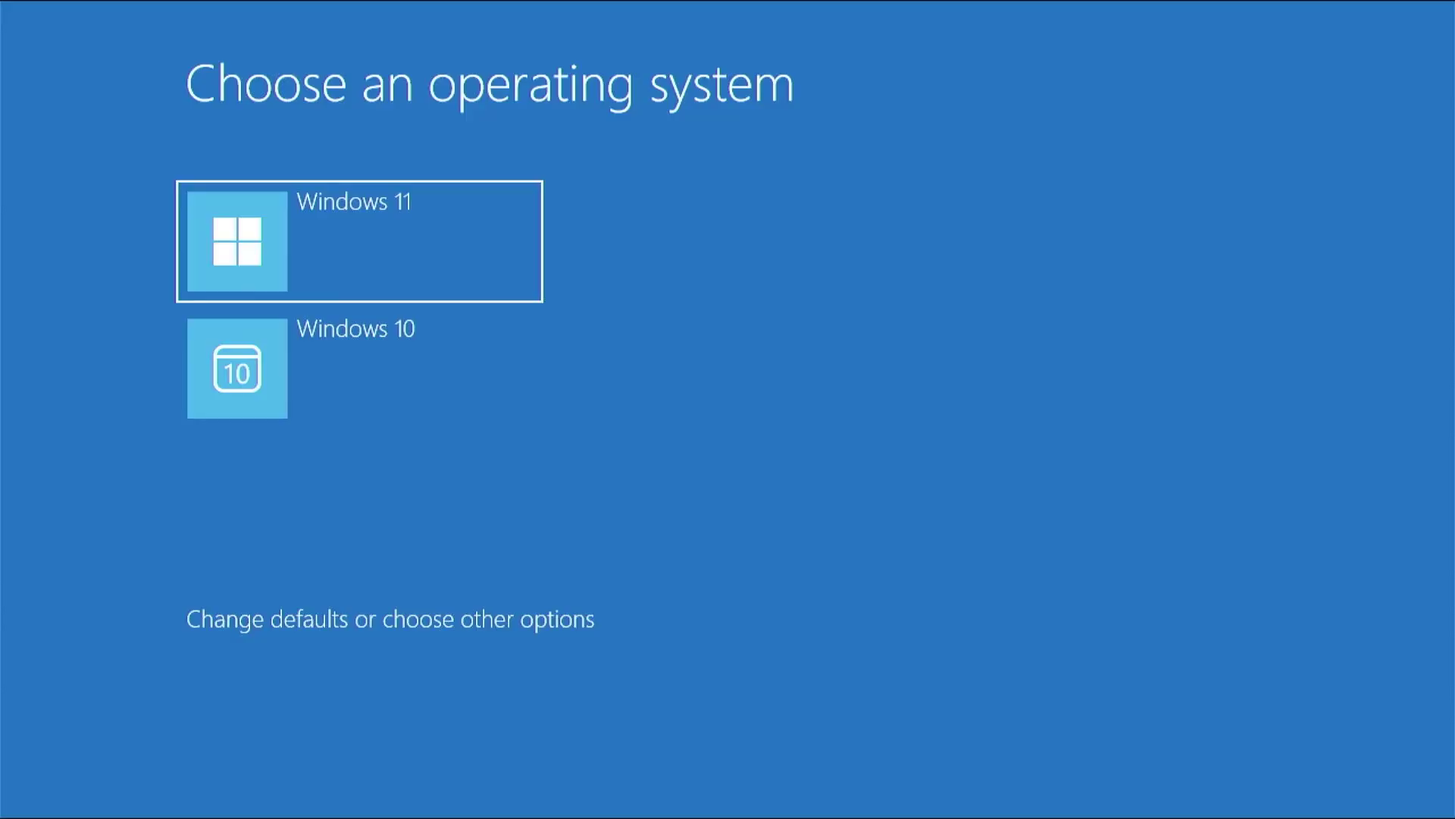
key(Return)
key(Return)
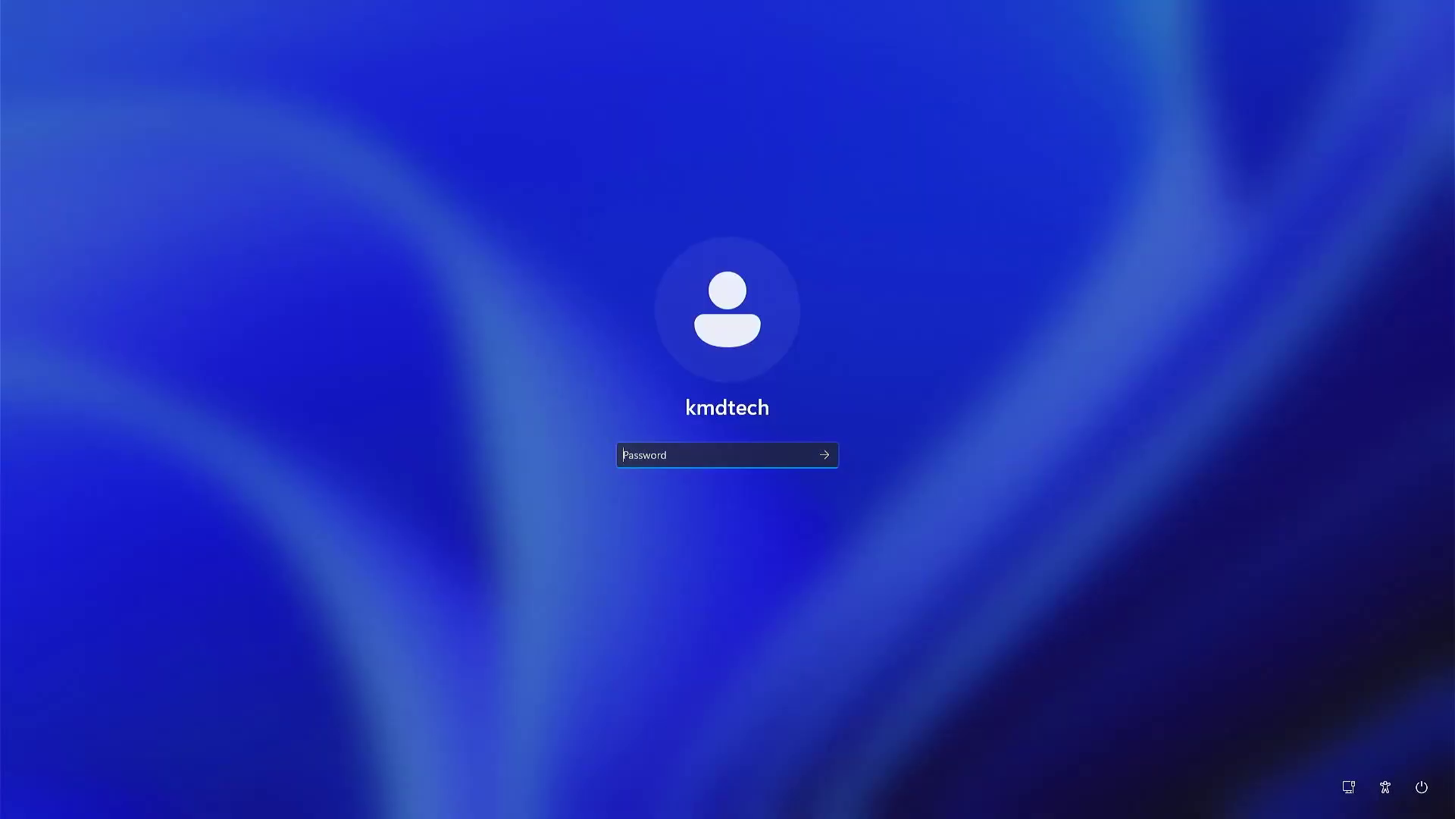